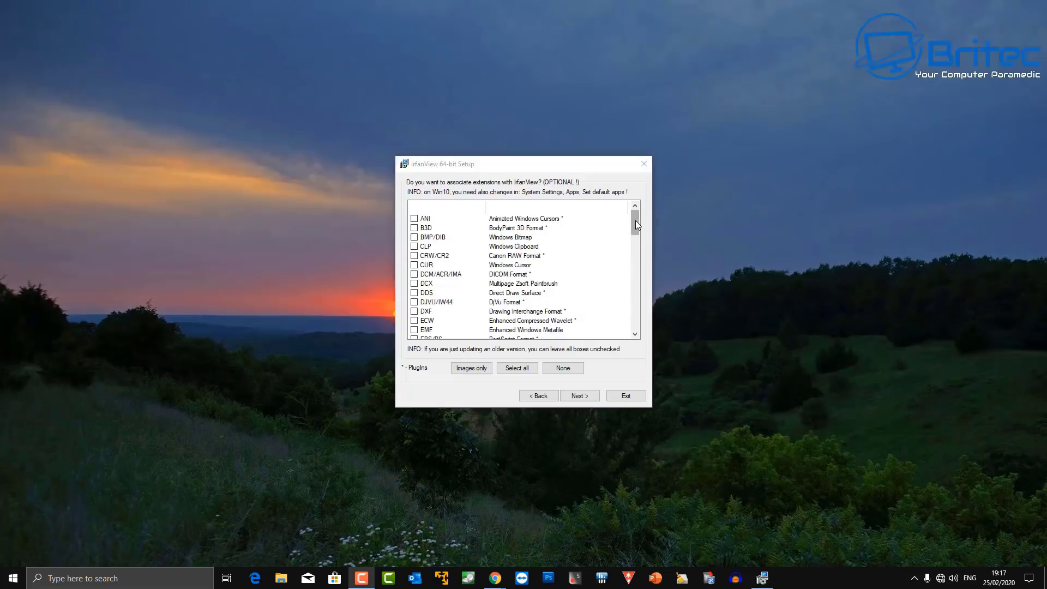
Look through the file extensions that IrfanView setup offers to associate
{"action": "left_click_drag", "start_coordinate": [636, 220], "coordinate": [636, 298]}
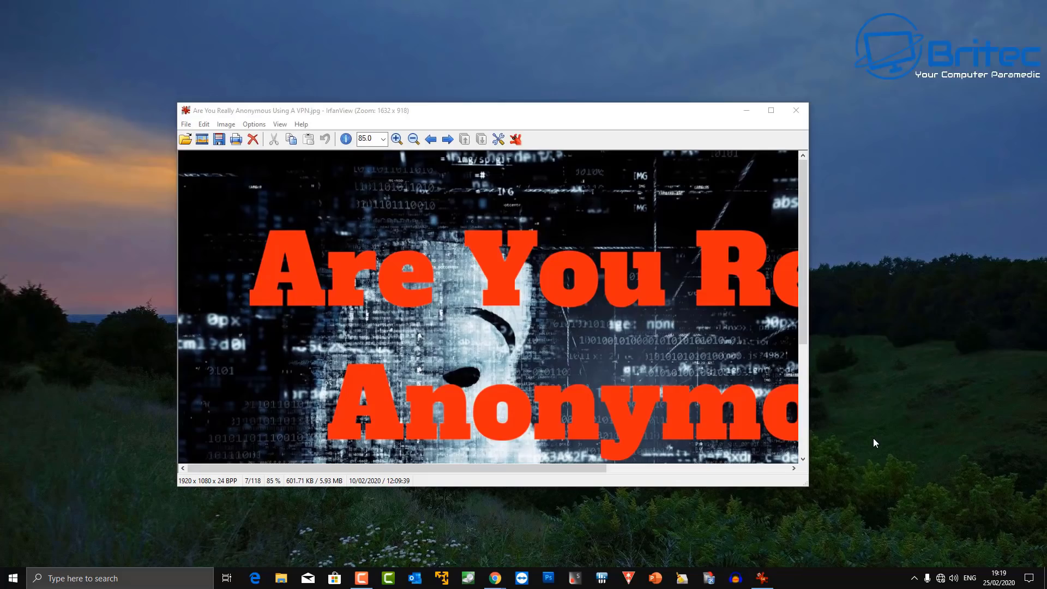
Maximize the IrfanView window showing the VPN image
{"action": "double_click", "coordinate": [729, 389]}
{"action": "double_click", "coordinate": [731, 394]}
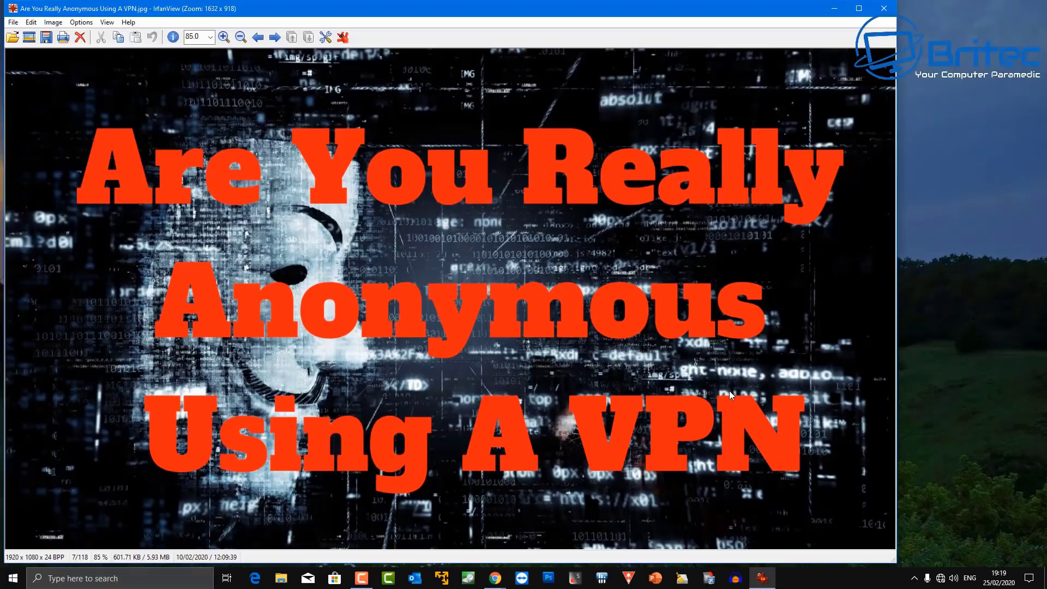
{"action": "double_click", "coordinate": [730, 391]}
{"action": "double_click", "coordinate": [730, 392]}
{"action": "double_click", "coordinate": [730, 392]}
{"action": "double_click", "coordinate": [729, 390]}
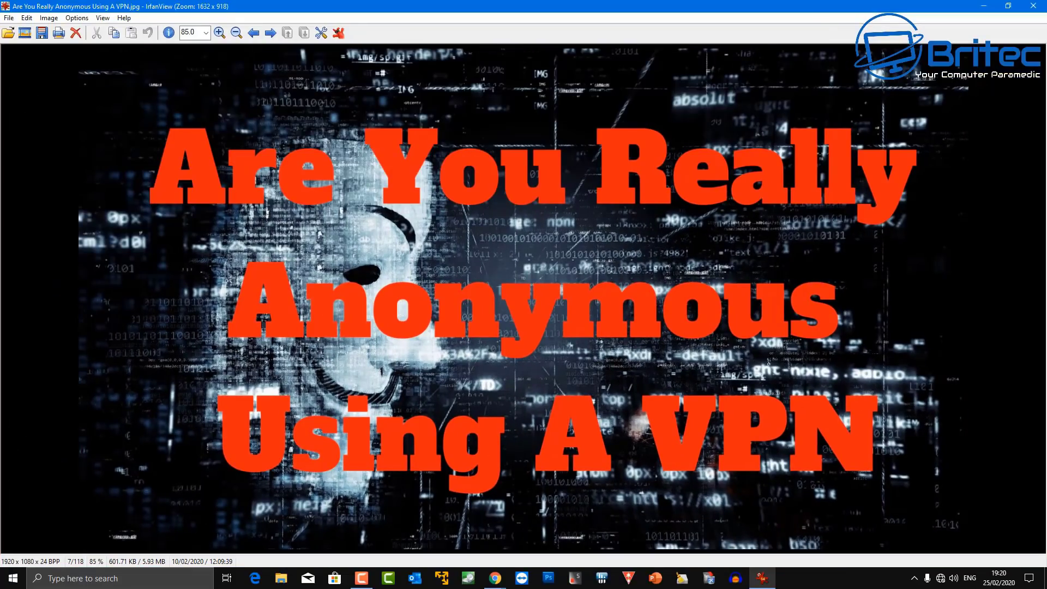
Browse forward through the folder's images to the Bitfenix Nova Mesh TG RGB case review picture
{"action": "key", "text": "Right"}
{"action": "key", "text": "Right"}
{"action": "key", "text": "Right"}
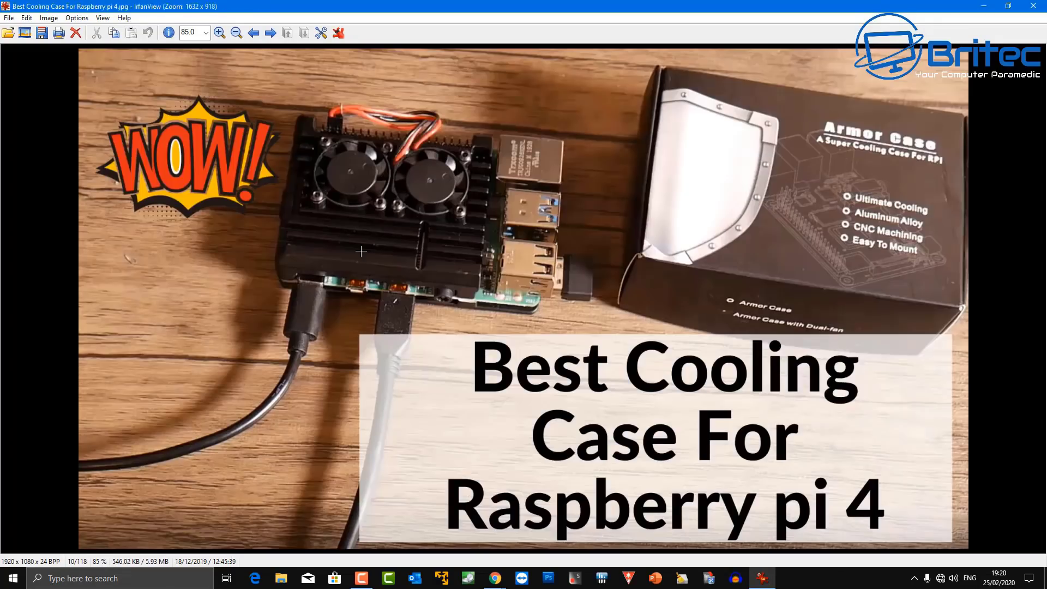
{"action": "key", "text": "Right"}
{"action": "key", "text": "Right"}
{"action": "key", "text": "Right"}
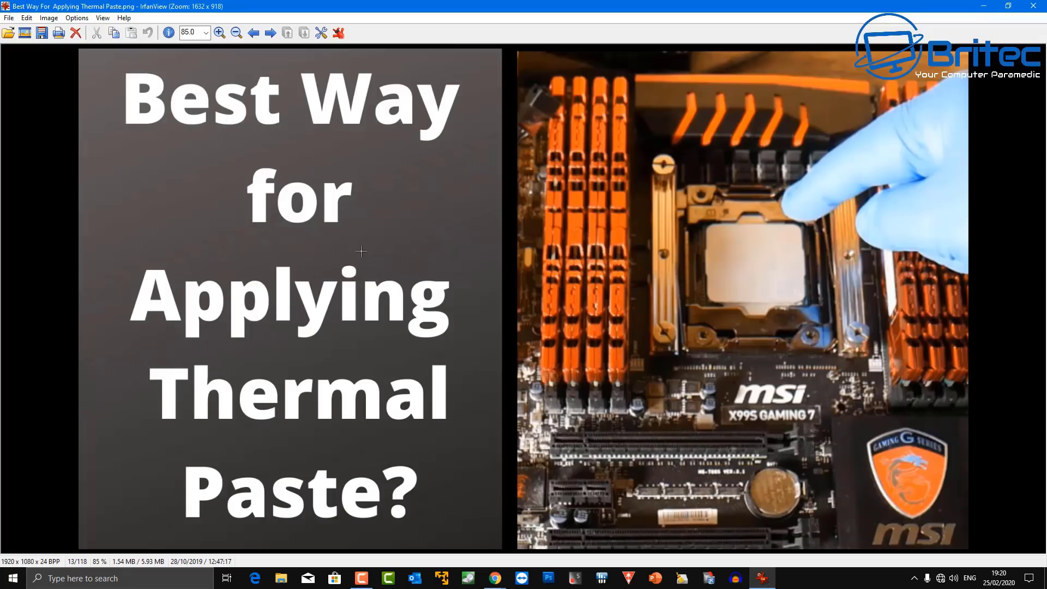
{"action": "key", "text": "Right"}
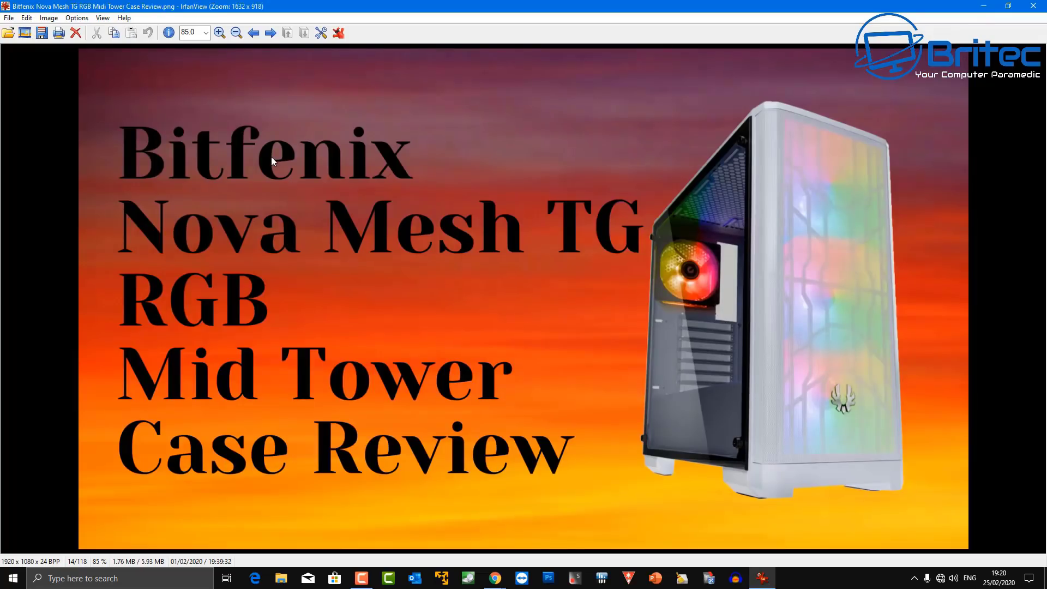
Go back and forth between neighbouring images, ending on the Black Friday Windows 10 Pro key deals picture
{"action": "left_click", "coordinate": [271, 33]}
{"action": "key", "text": "Left"}
{"action": "key", "text": "Right"}
{"action": "key", "text": "Left"}
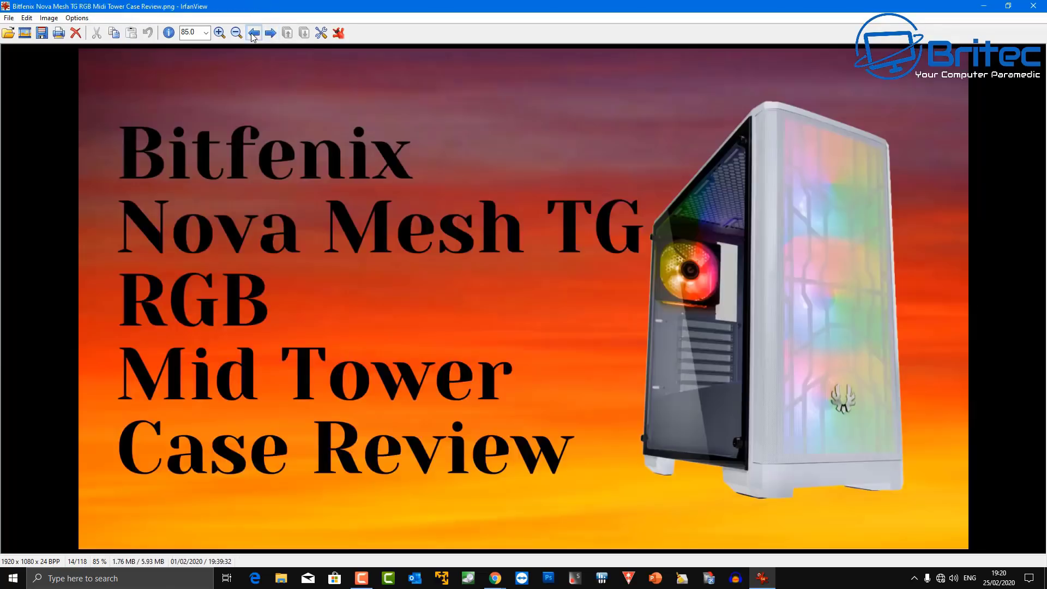
{"action": "left_click", "coordinate": [270, 35]}
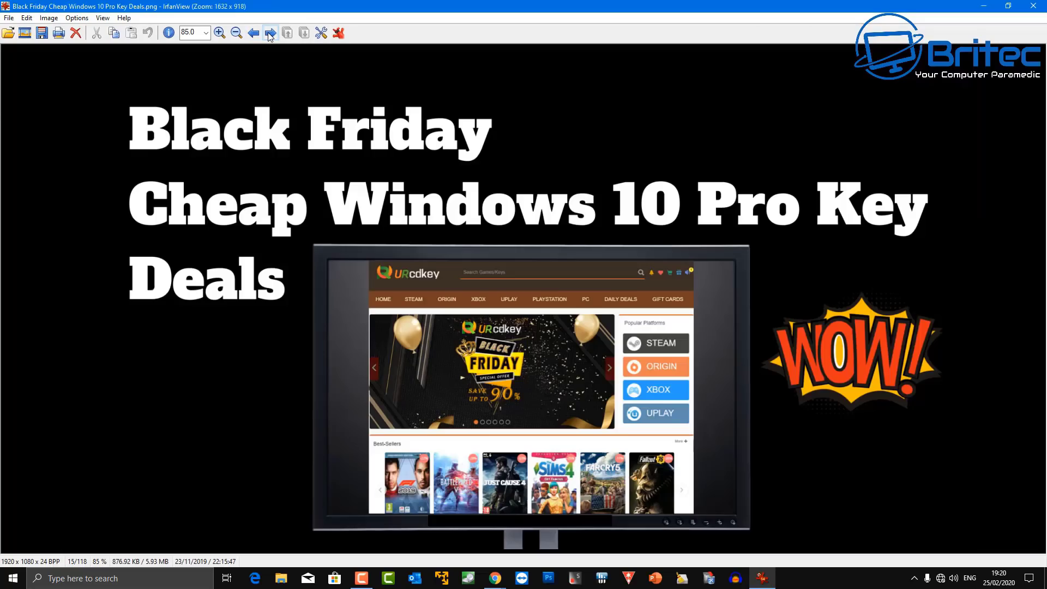
Review the JPG / PCD / GIF and Toolbar pages of the program settings and close them without changes
{"action": "left_click", "coordinate": [322, 34]}
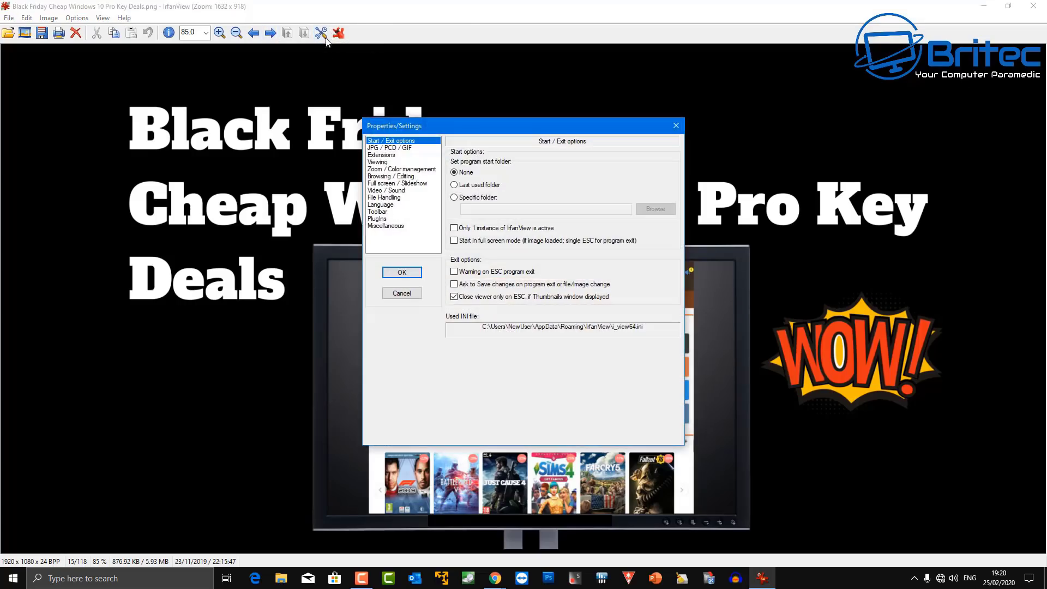
{"action": "left_click", "coordinate": [387, 148]}
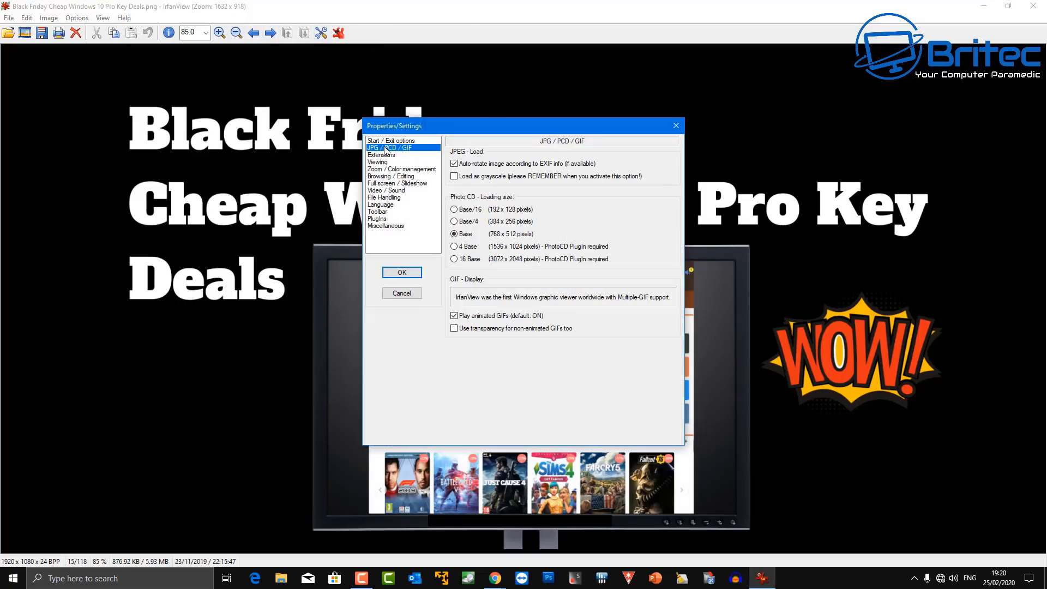
{"action": "left_click", "coordinate": [384, 212]}
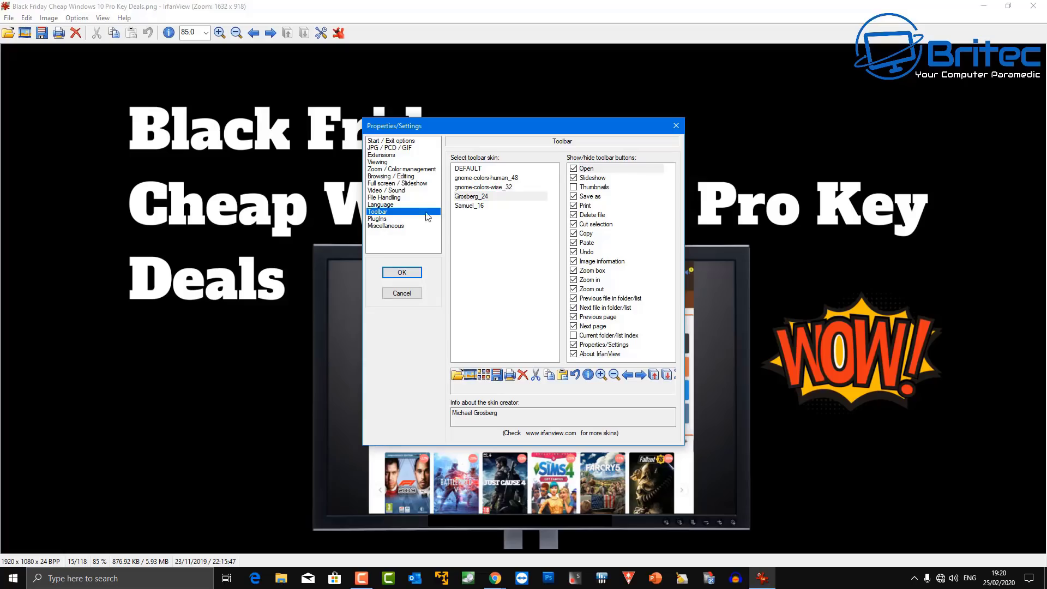
{"action": "left_click", "coordinate": [676, 126]}
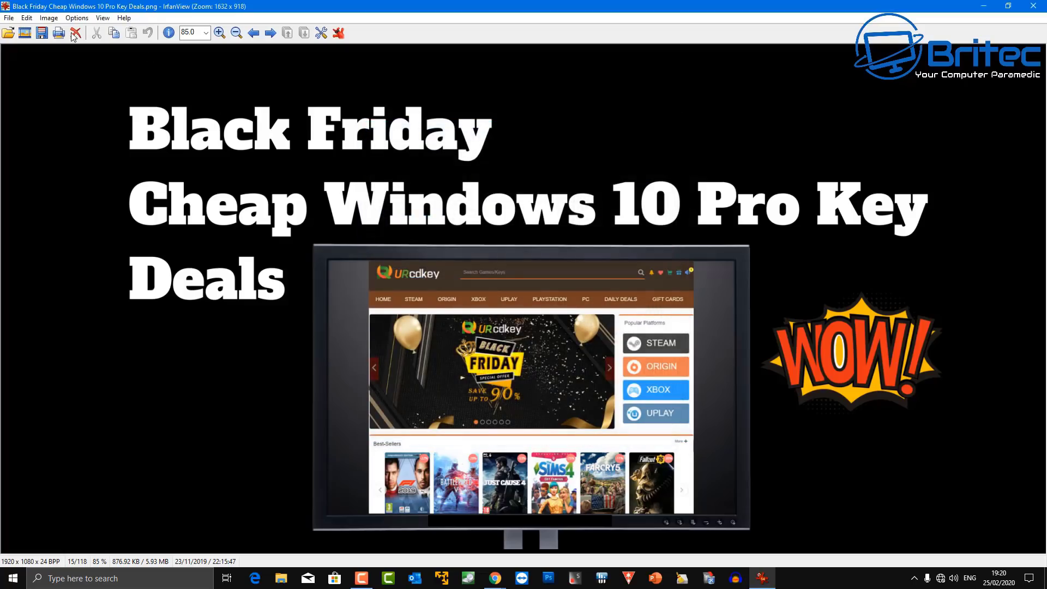
Review the slideshow options and try to play a slideshow without adding any files
{"action": "left_click", "coordinate": [29, 35]}
{"action": "left_click_drag", "start_coordinate": [188, 22], "coordinate": [440, 103]}
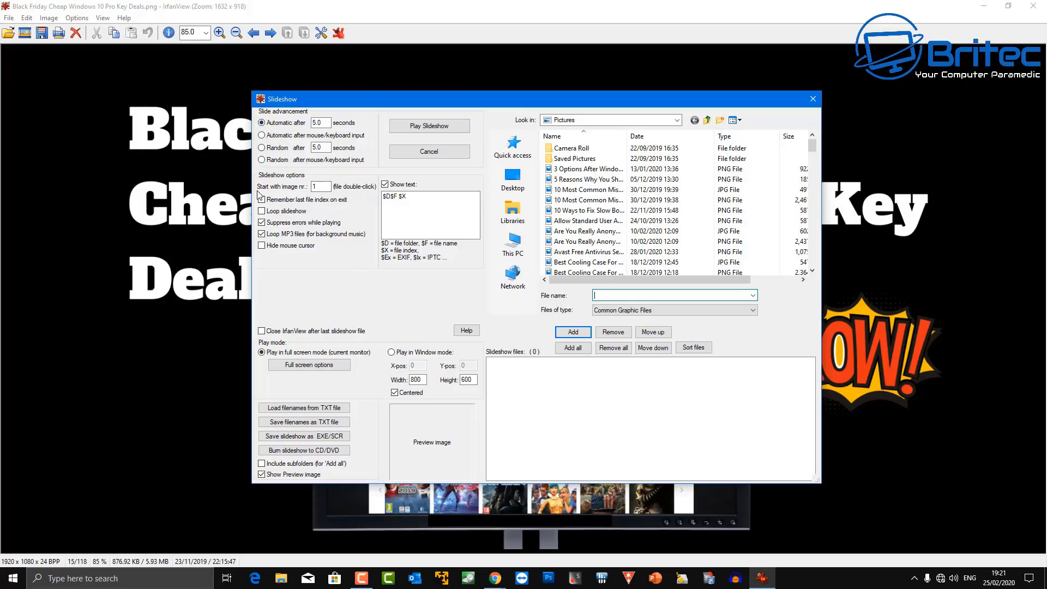
{"action": "left_click", "coordinate": [262, 233]}
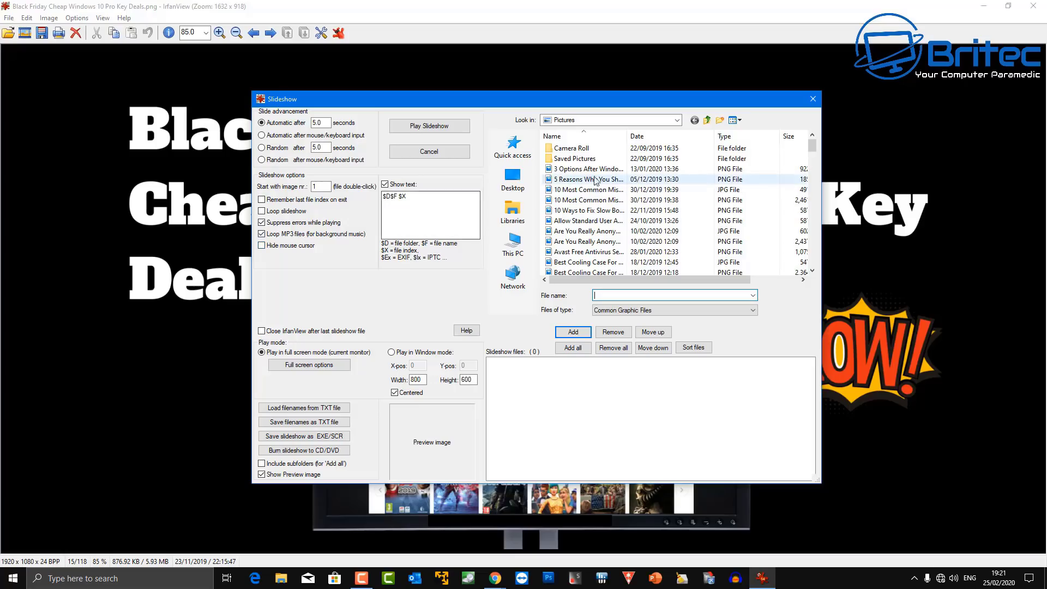
{"action": "left_click", "coordinate": [434, 127]}
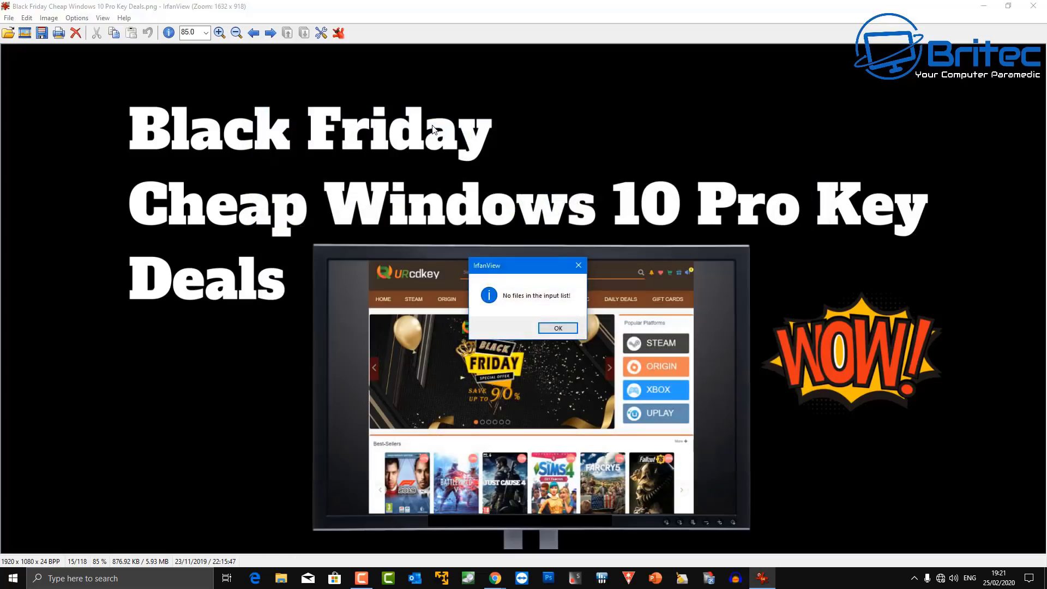
{"action": "left_click", "coordinate": [548, 327]}
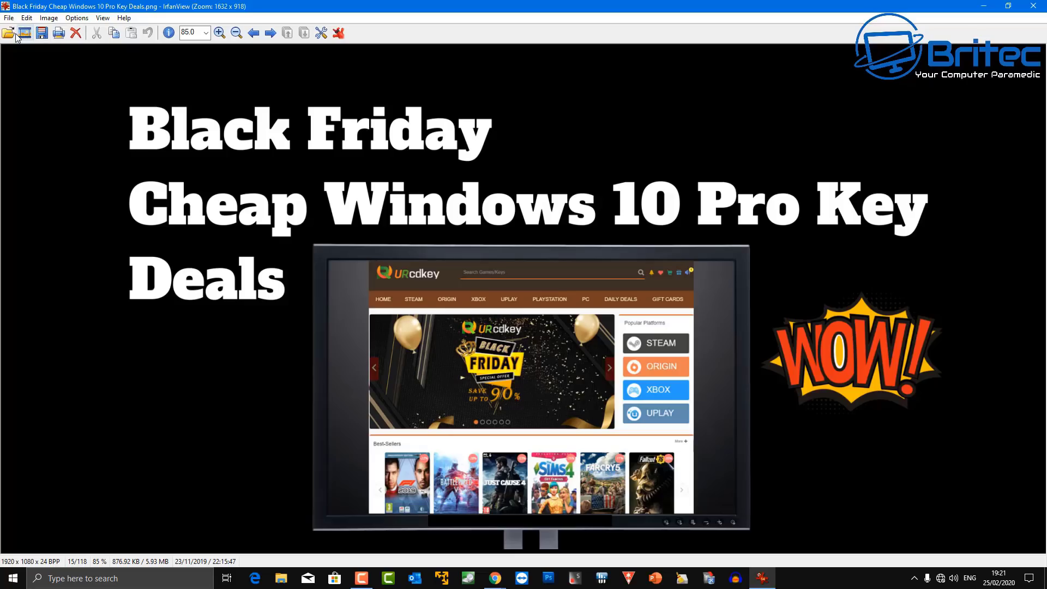
Look over the available image editing commands and close IrfanView
{"action": "left_click", "coordinate": [49, 18]}
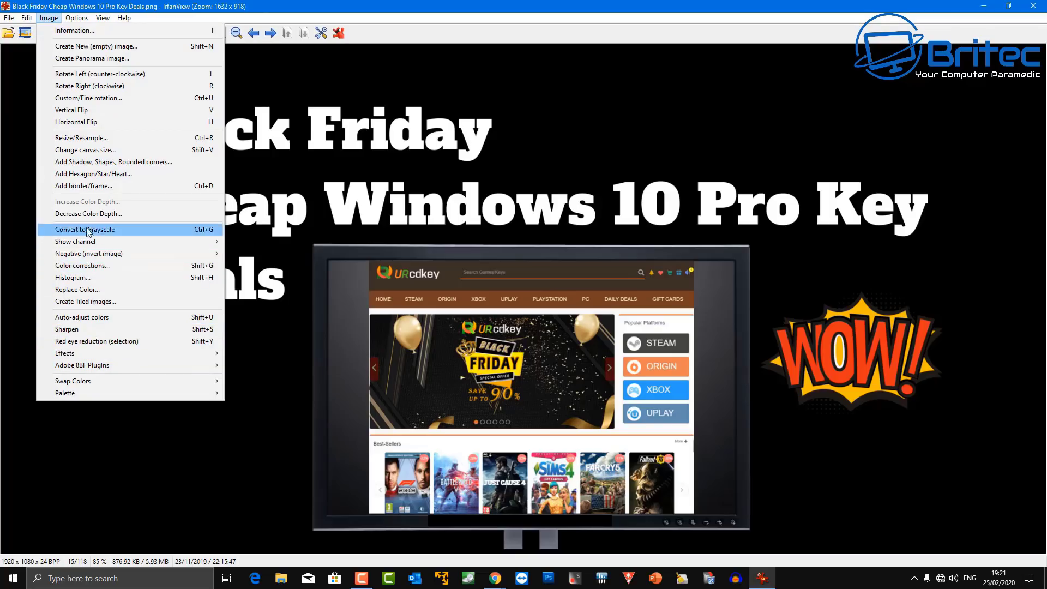
{"action": "left_click", "coordinate": [964, 11]}
{"action": "left_click", "coordinate": [1034, 7]}
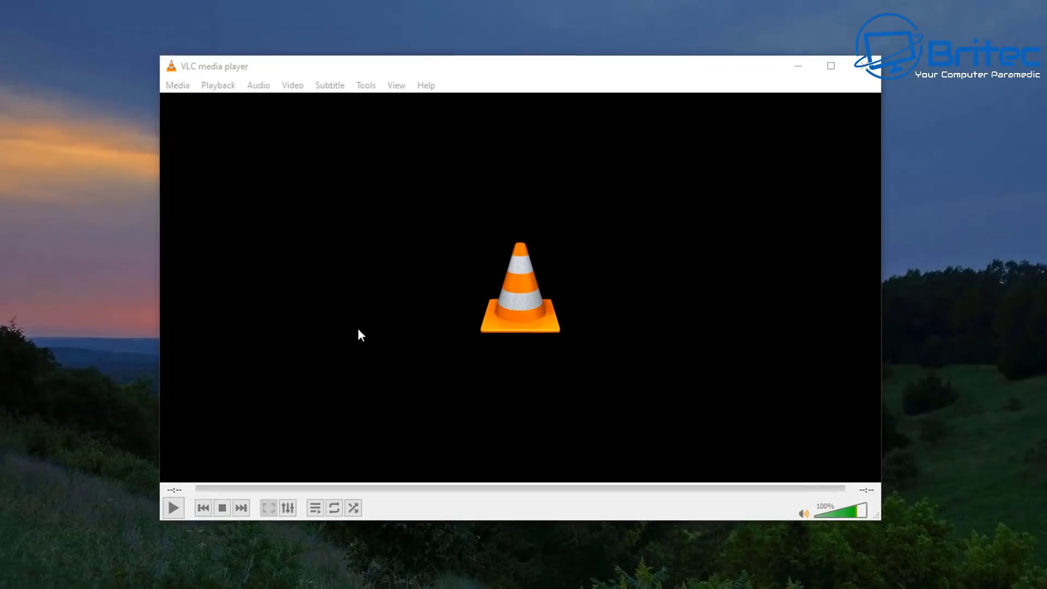
Examine VLC media player's media, playback, renderer, audio, subtitle, tools and view commands
{"action": "left_click", "coordinate": [136, 71]}
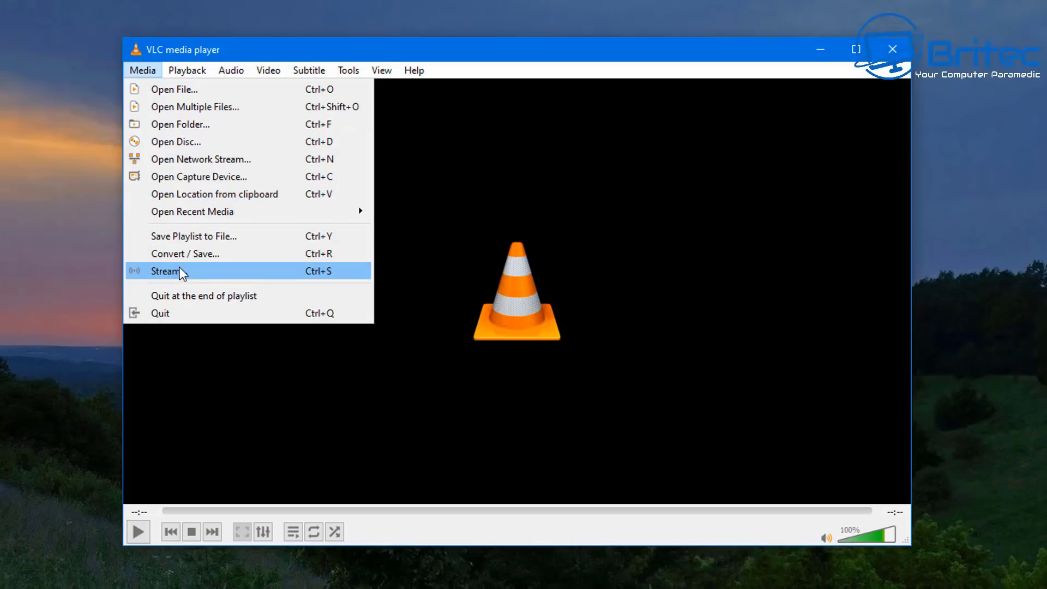
{"action": "mouse_move", "coordinate": [196, 71]}
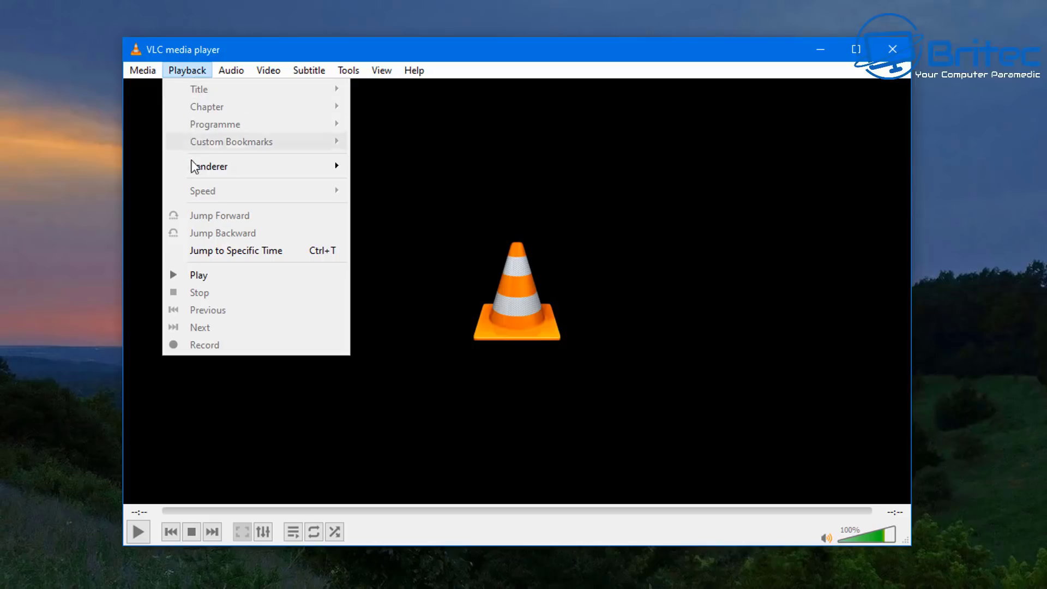
{"action": "mouse_move", "coordinate": [195, 168]}
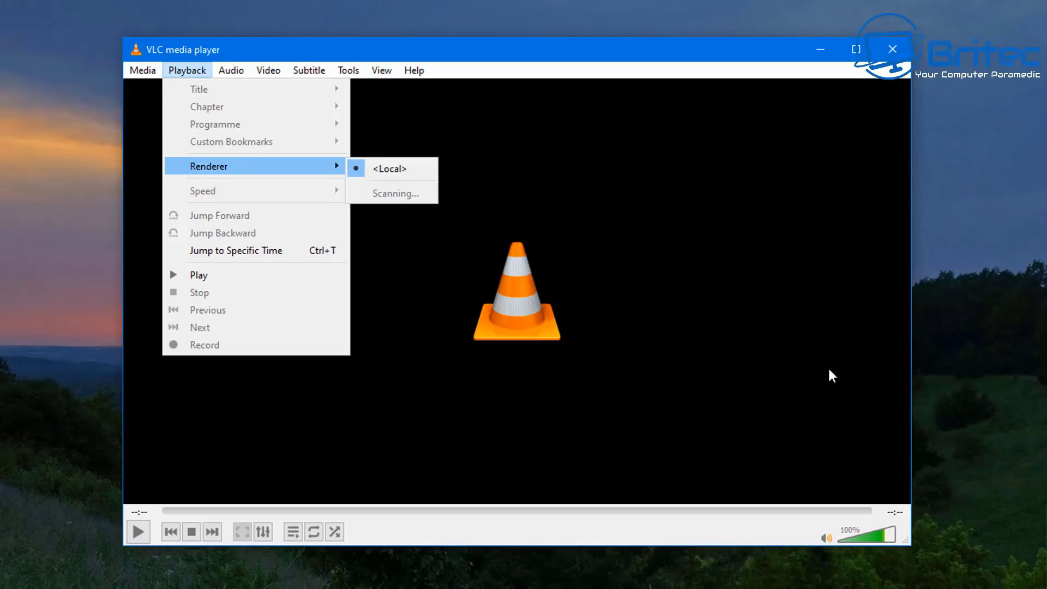
{"action": "key", "text": "Escape"}
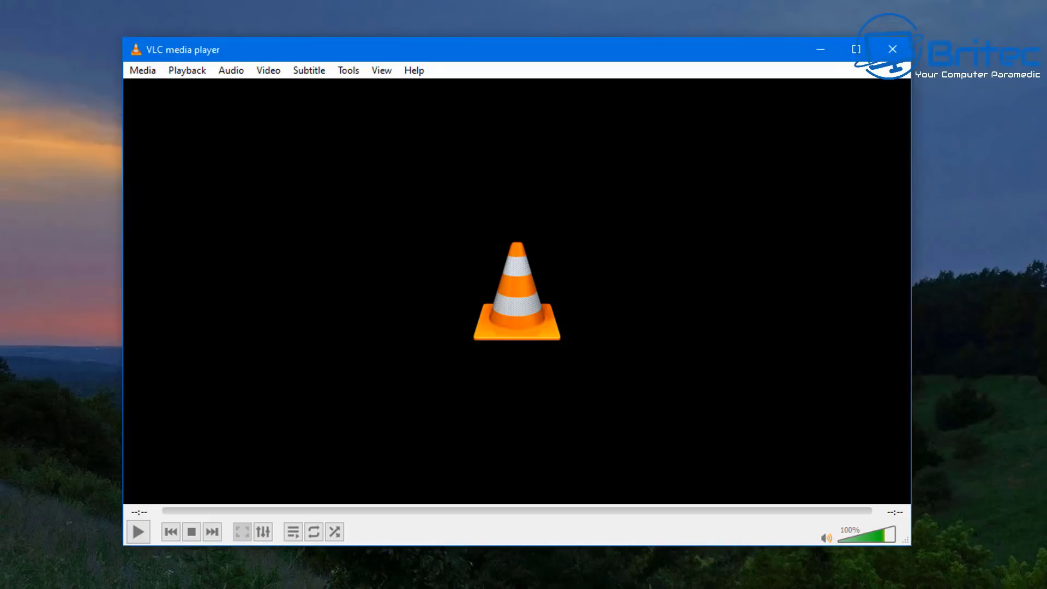
{"action": "left_click", "coordinate": [231, 71]}
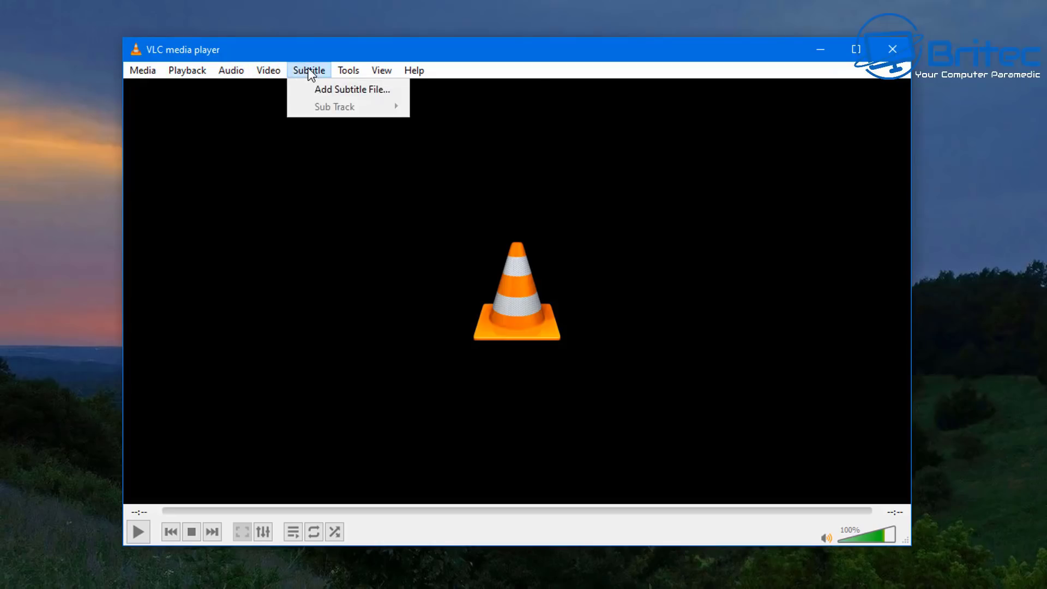
{"action": "mouse_move", "coordinate": [360, 73]}
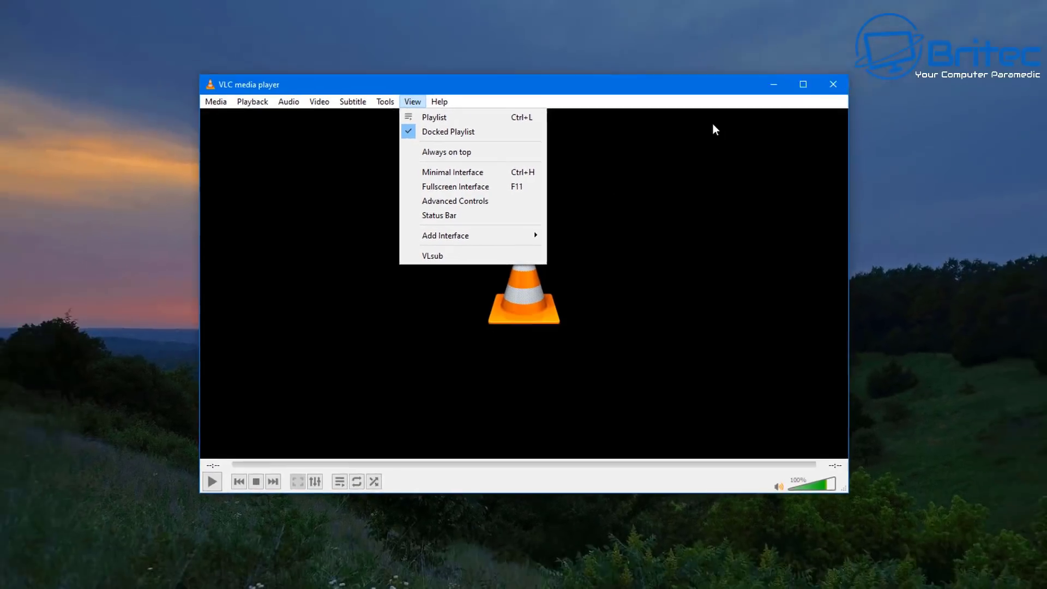
{"action": "left_click", "coordinate": [733, 60]}
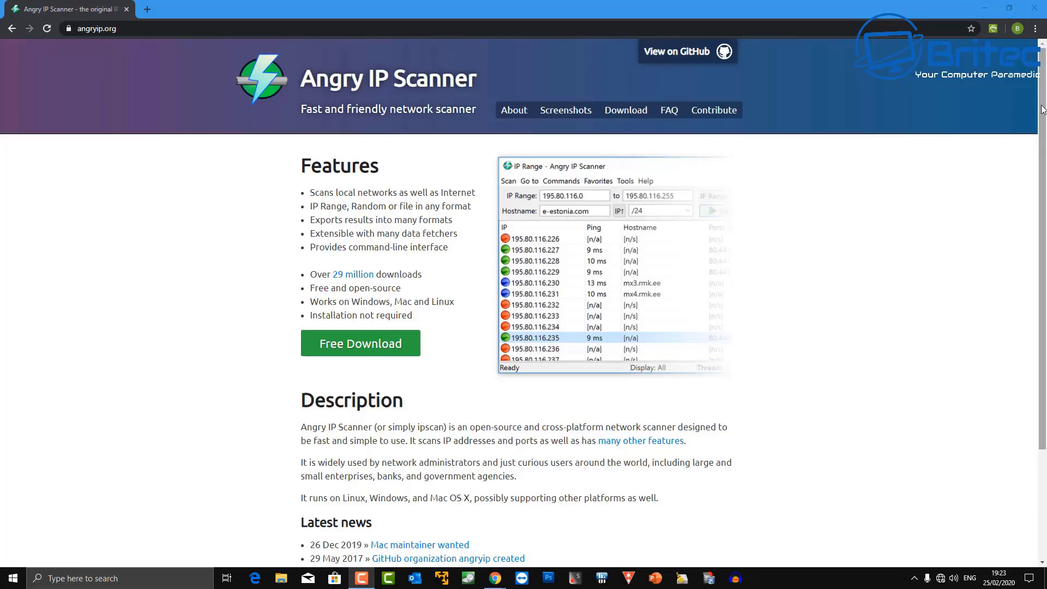
Download the legacy ipscan.exe for Windows from the Angry IP Scanner website
{"action": "left_click", "coordinate": [626, 109]}
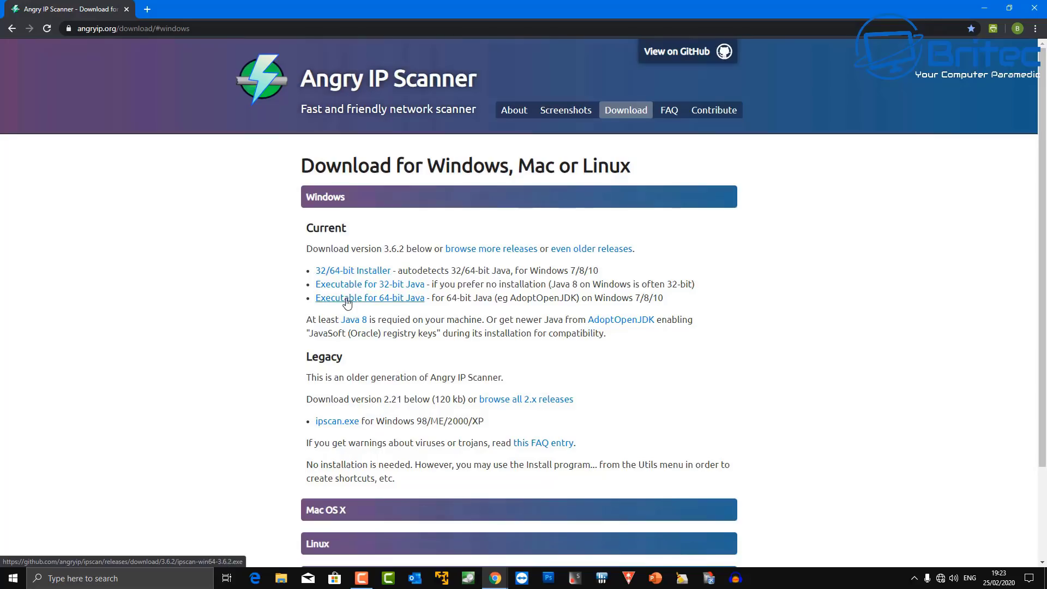
{"action": "left_click", "coordinate": [347, 428]}
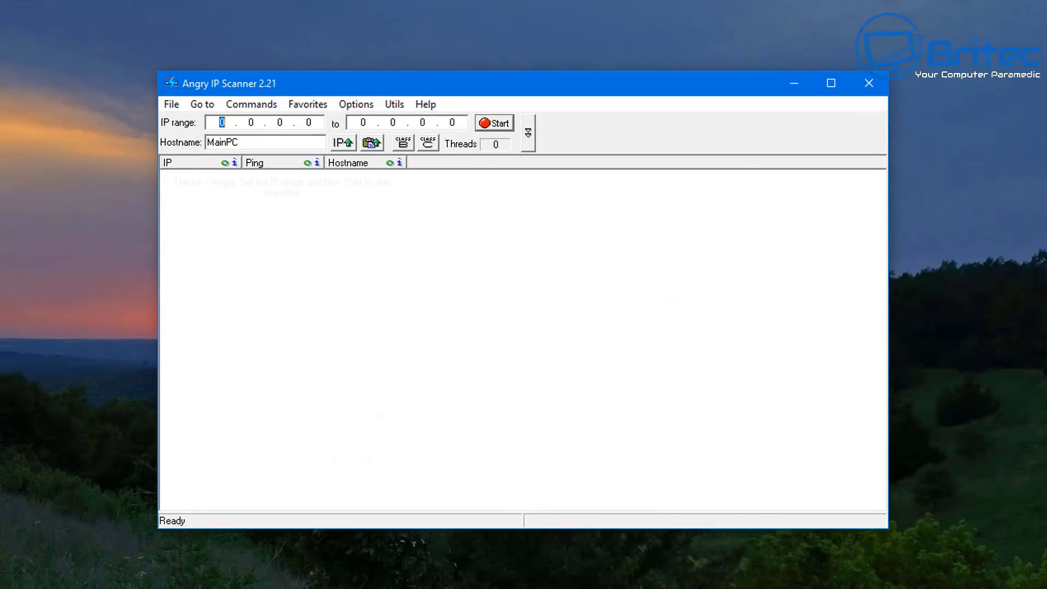
Examine Angry IP Scanner's navigation, command and favorites entries and its scan options, leaving the options unchanged
{"action": "left_click", "coordinate": [173, 104]}
{"action": "mouse_move", "coordinate": [202, 107]}
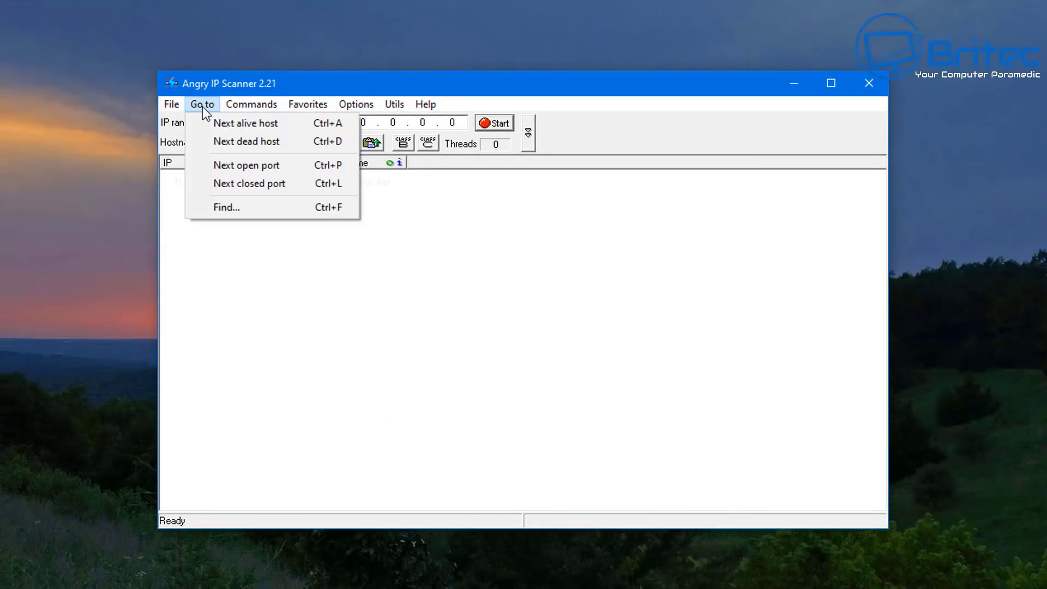
{"action": "mouse_move", "coordinate": [237, 105]}
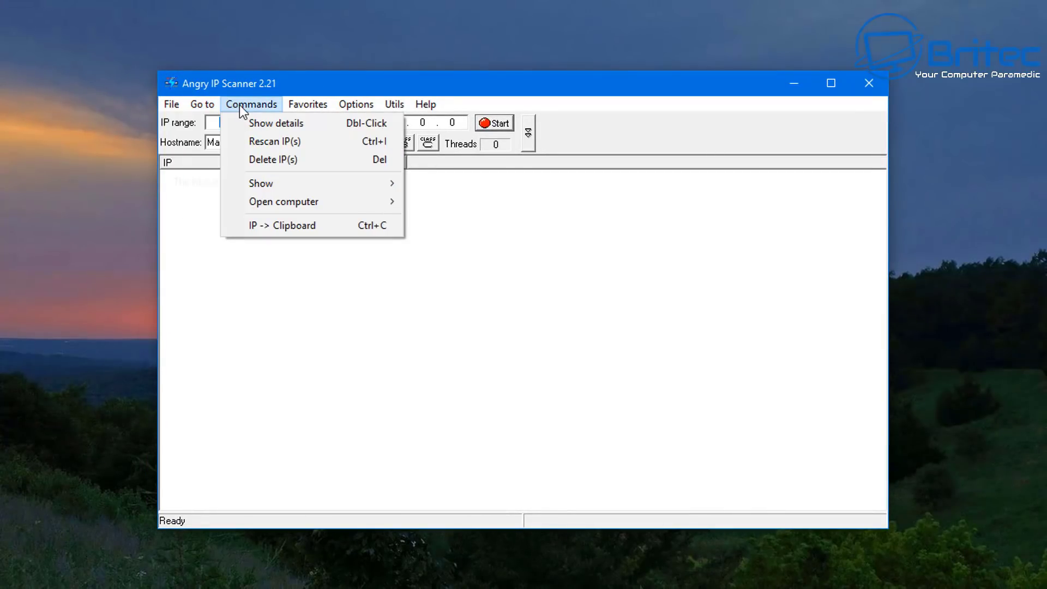
{"action": "mouse_move", "coordinate": [286, 107]}
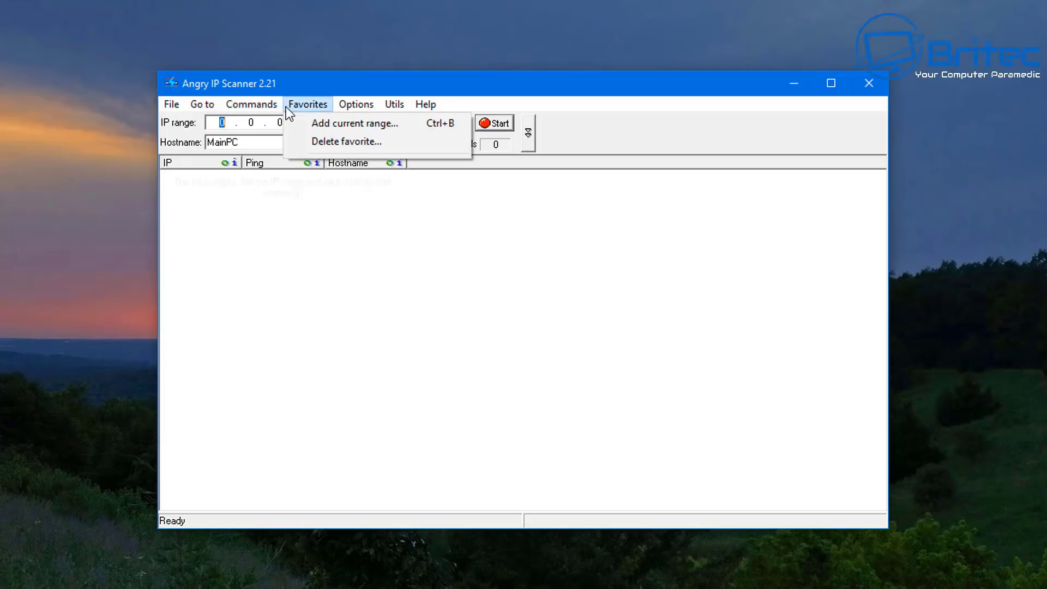
{"action": "mouse_move", "coordinate": [338, 108]}
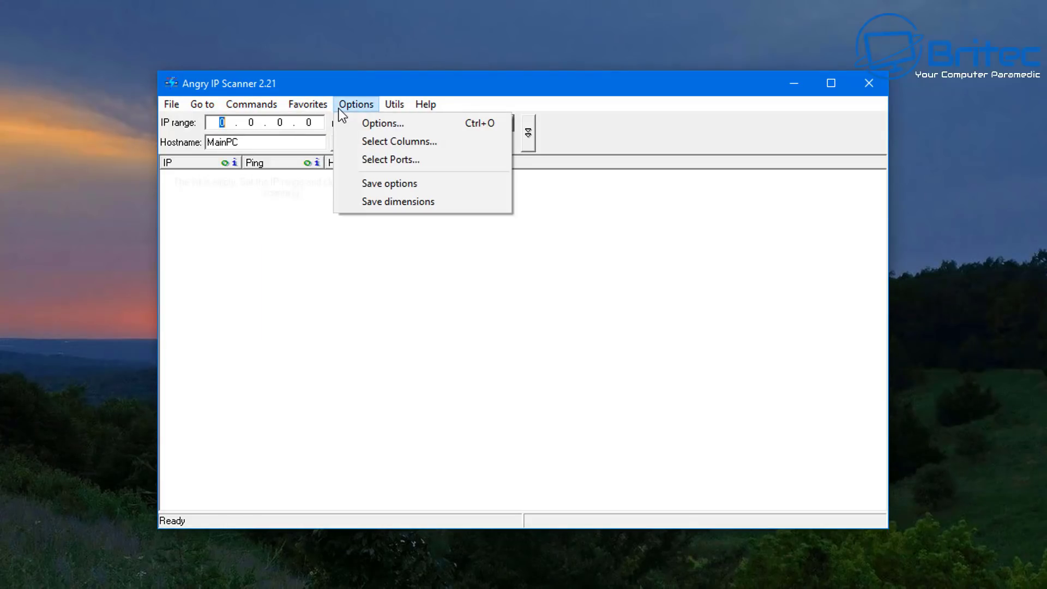
{"action": "left_click", "coordinate": [365, 122]}
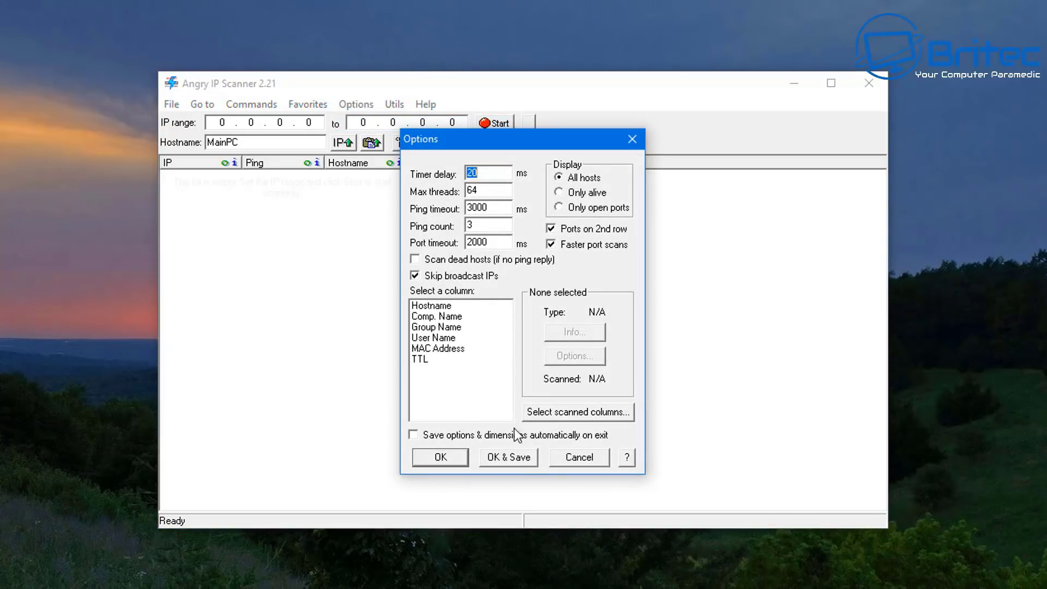
{"action": "left_click", "coordinate": [584, 461]}
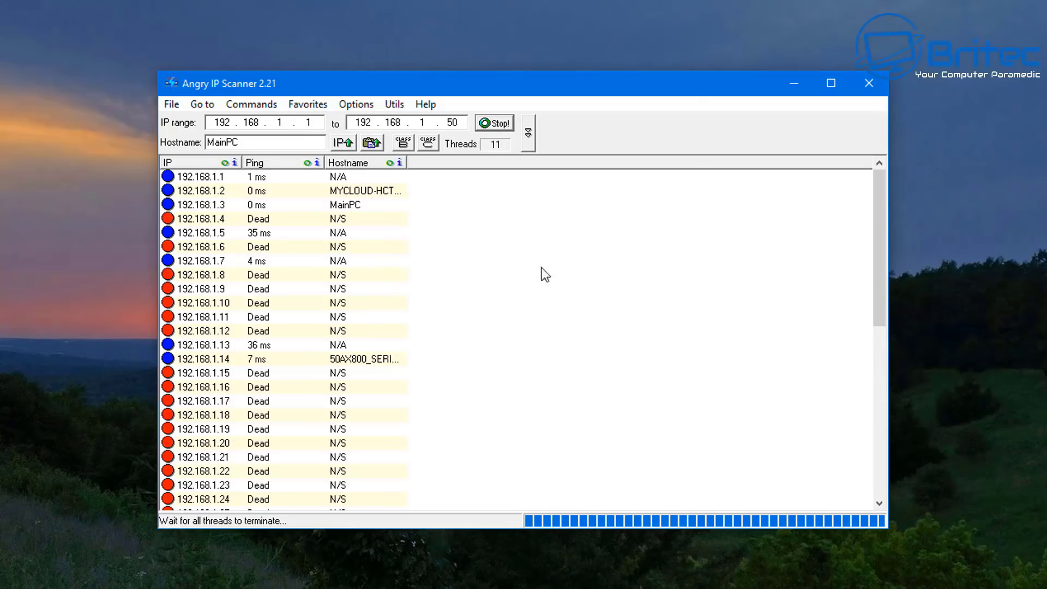
Finish the scan of the IP range 192.168.1.1 to 192.168.1.50 and close Angry IP Scanner
{"action": "left_click", "coordinate": [522, 375]}
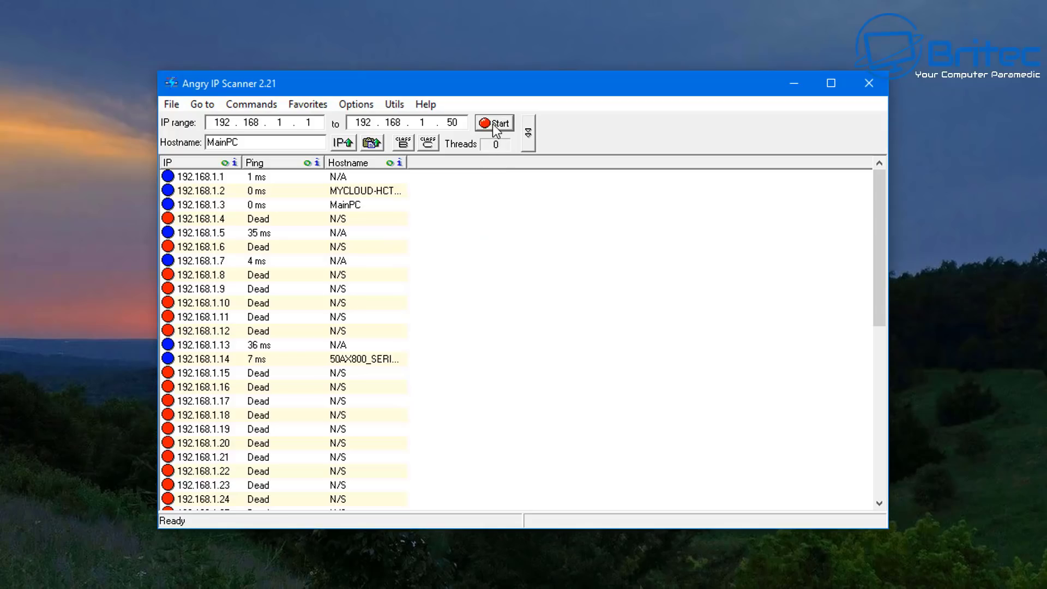
{"action": "left_click", "coordinate": [867, 85]}
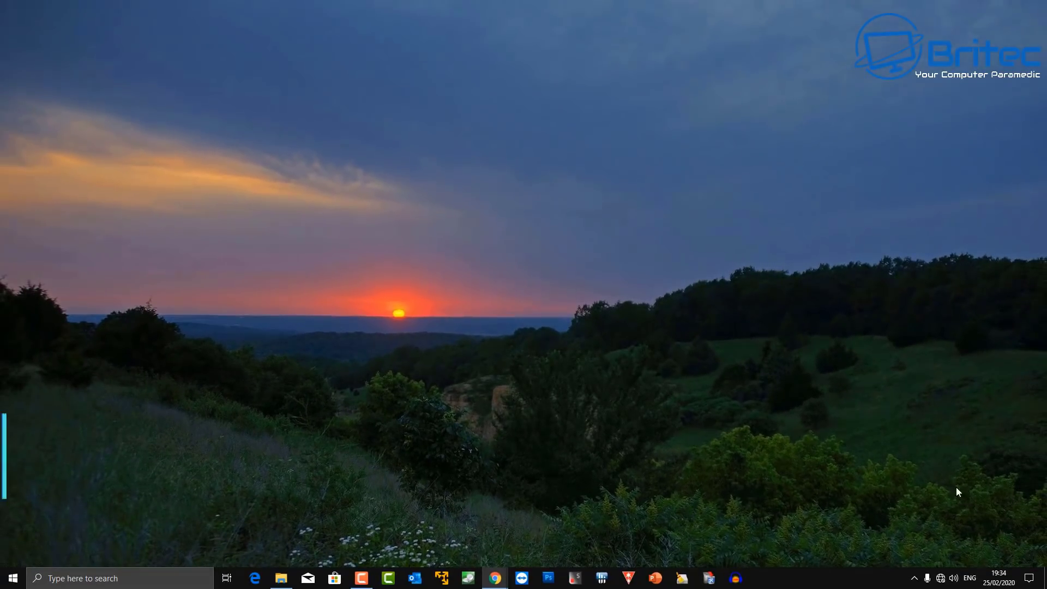
Switch to Notepad++ and examine its file, edit and view commands with change.log open
{"action": "left_click", "coordinate": [495, 579]}
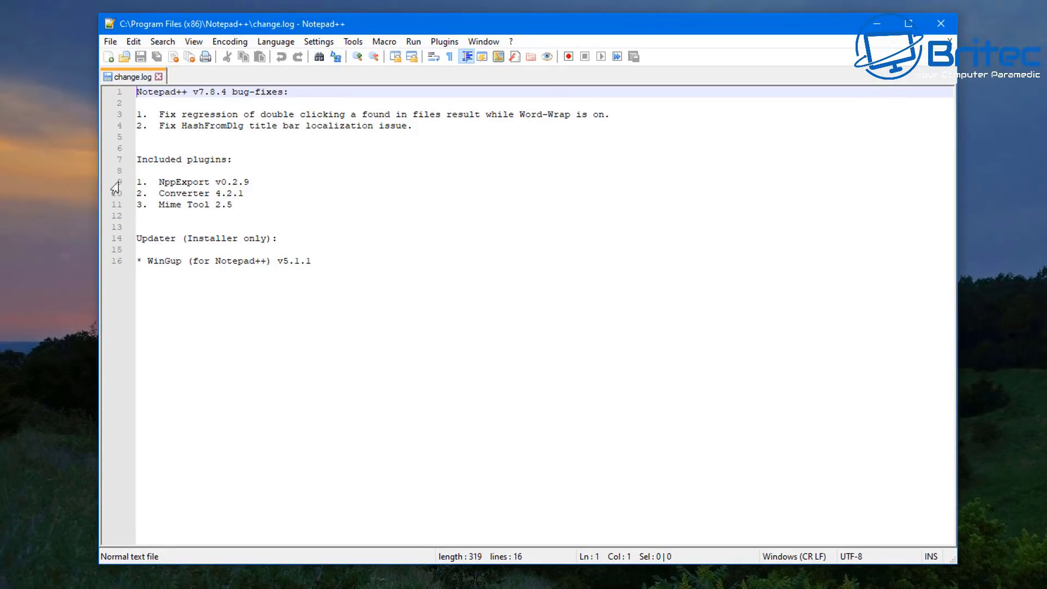
{"action": "left_click", "coordinate": [112, 42]}
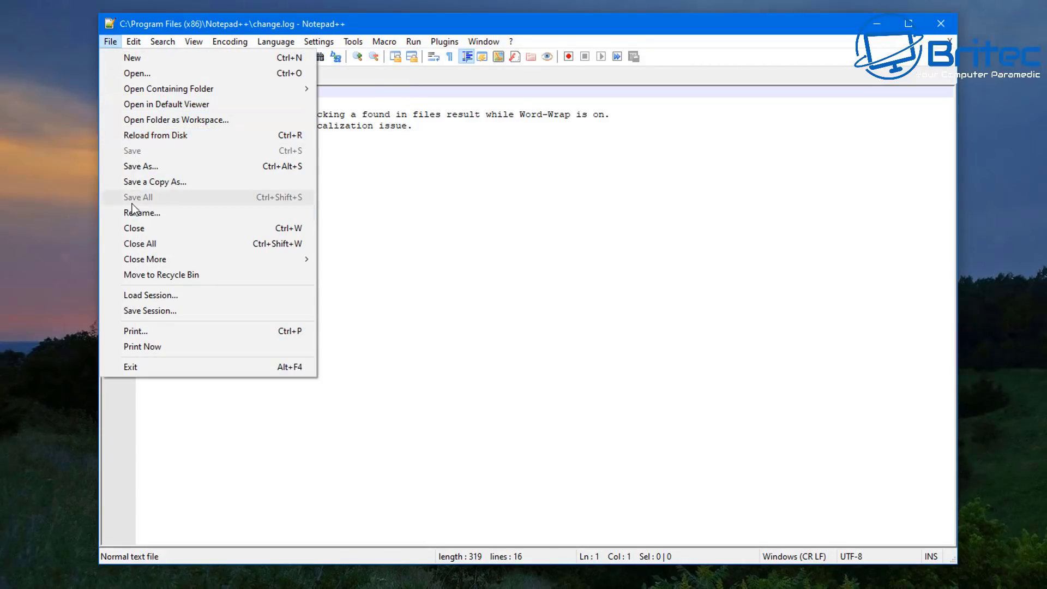
{"action": "mouse_move", "coordinate": [140, 42]}
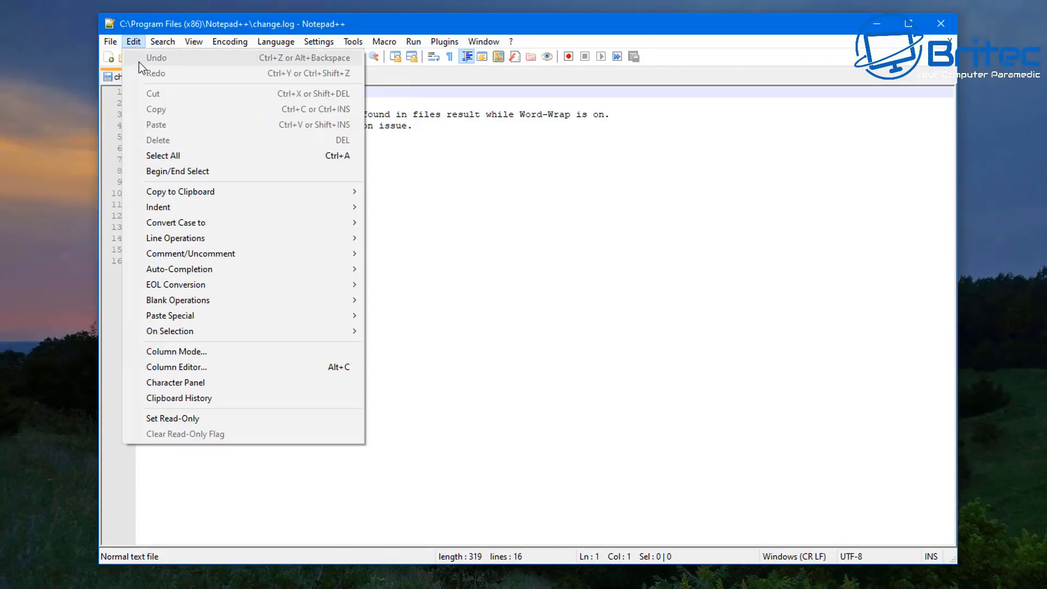
{"action": "mouse_move", "coordinate": [150, 192]}
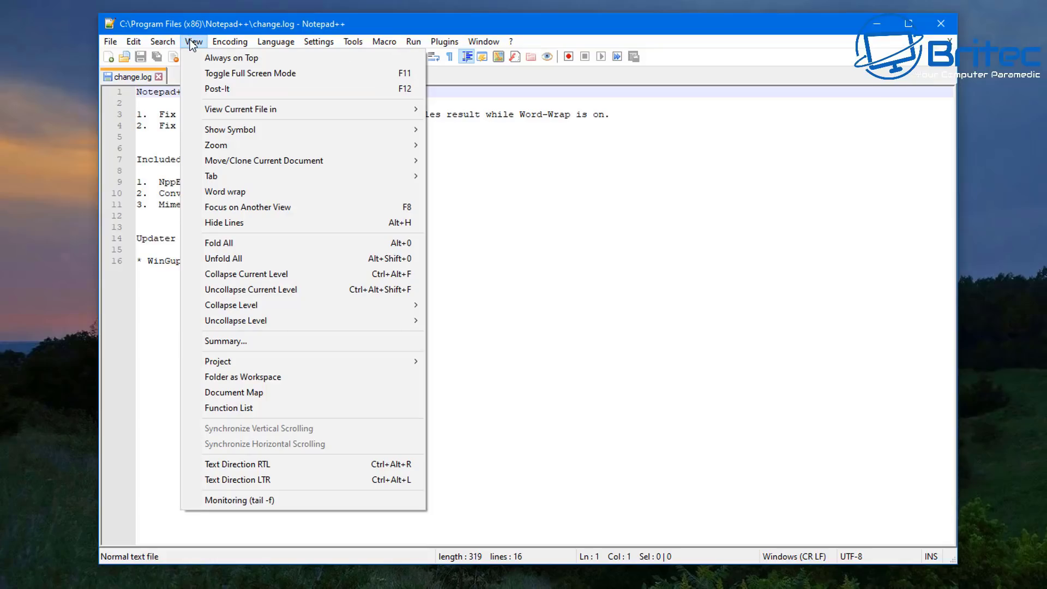
Show the change.log document in Post-It view and restore the normal window
{"action": "mouse_move", "coordinate": [228, 46]}
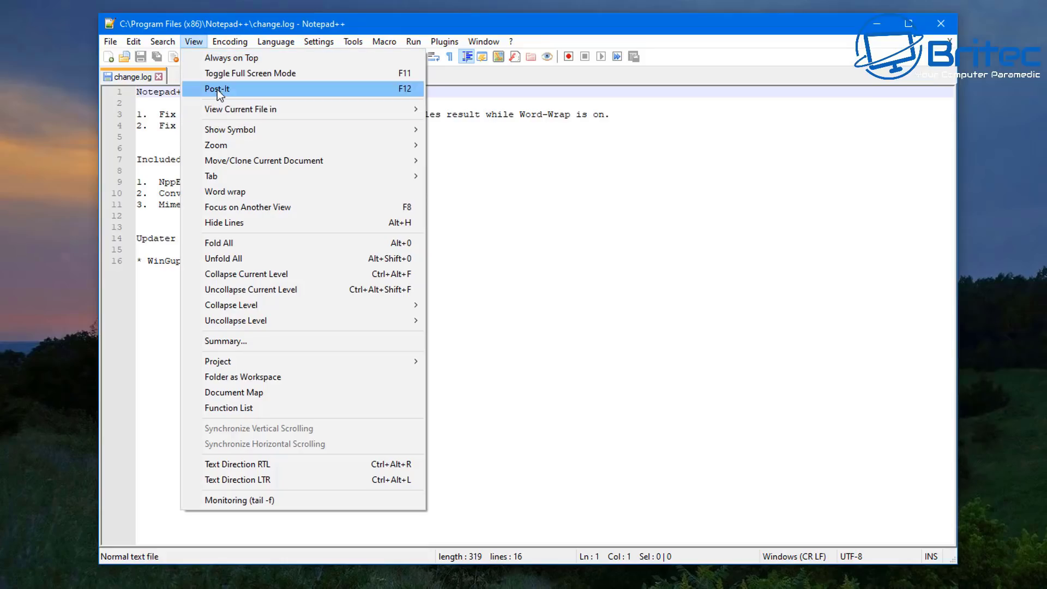
{"action": "left_click", "coordinate": [217, 89]}
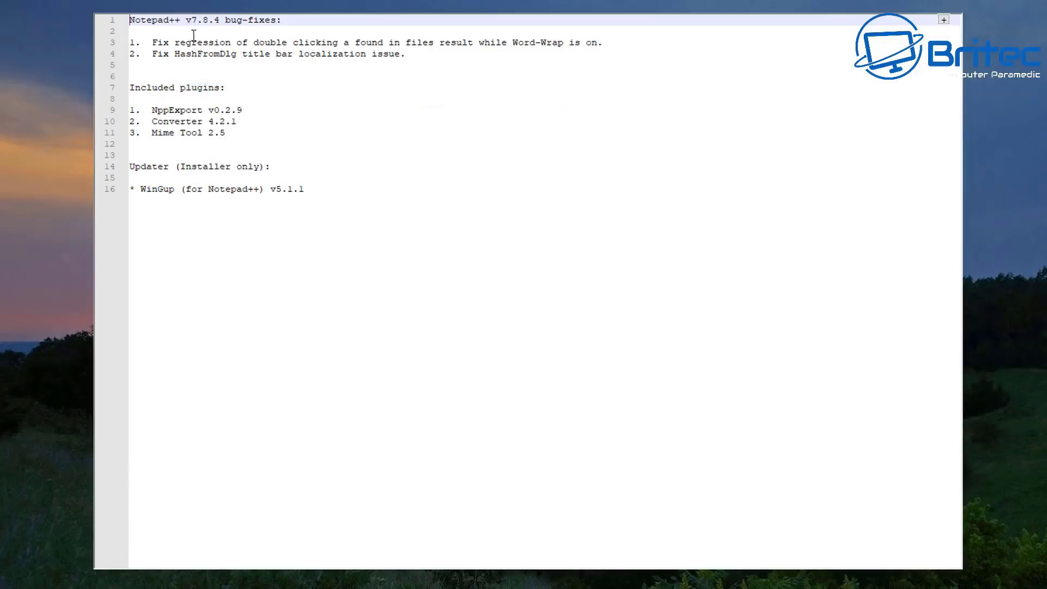
{"action": "left_click", "coordinate": [943, 21]}
Examine the Notepad++ preferences for general, editing, default directory, file association, highlighting and backup settings
{"action": "left_click", "coordinate": [307, 40]}
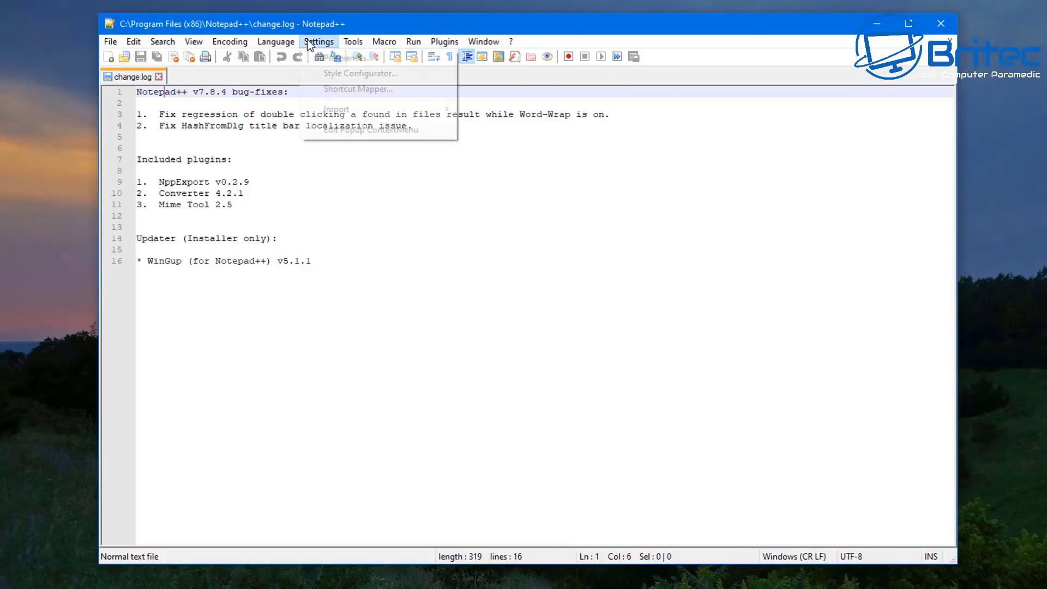
{"action": "left_click", "coordinate": [323, 58]}
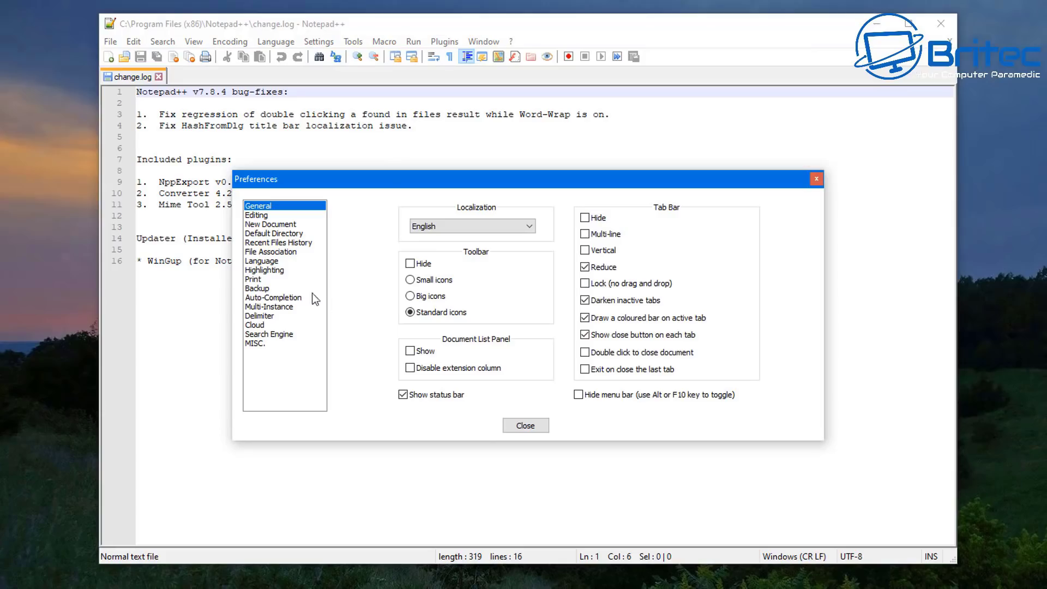
{"action": "left_click", "coordinate": [263, 216]}
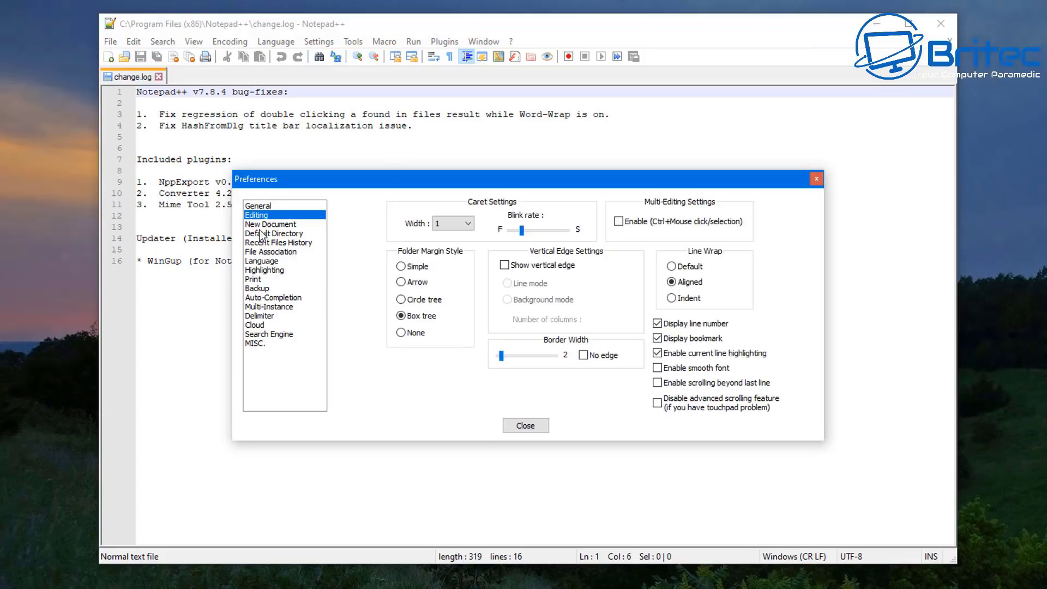
{"action": "left_click", "coordinate": [261, 233]}
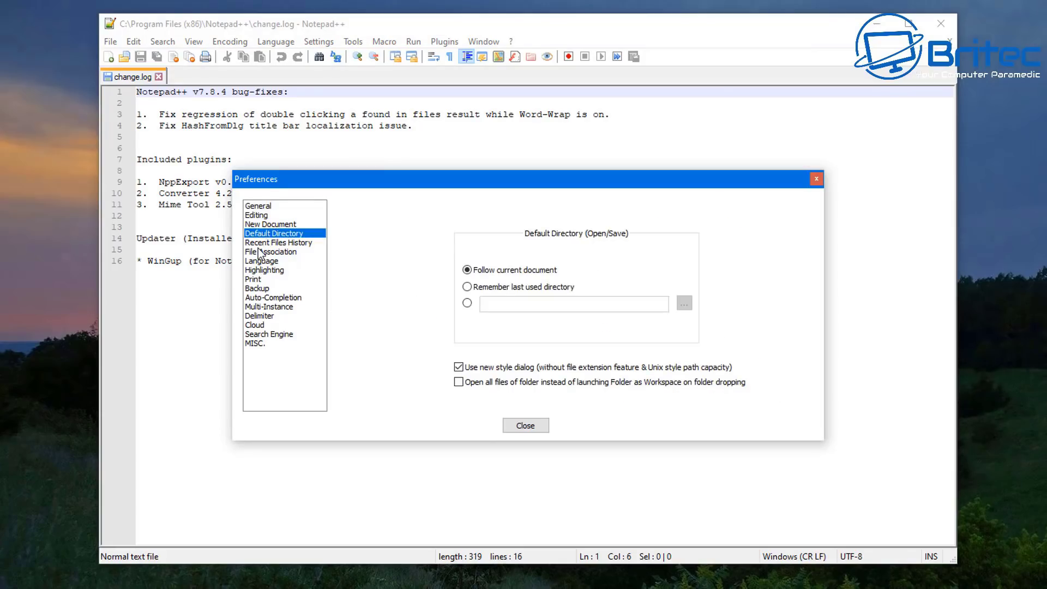
{"action": "left_click", "coordinate": [260, 252]}
{"action": "left_click", "coordinate": [257, 271]}
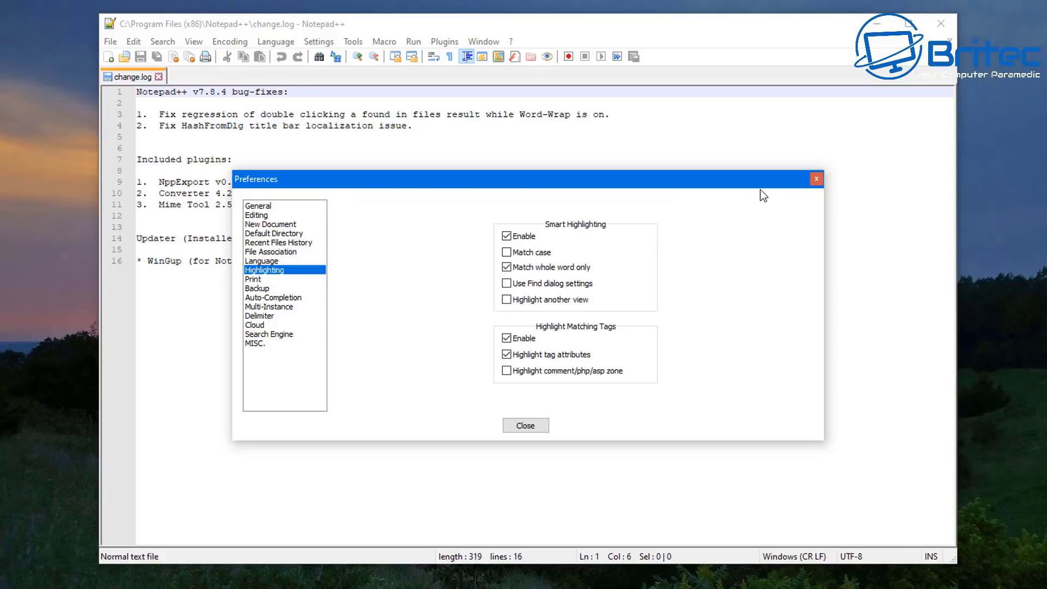
{"action": "left_click", "coordinate": [266, 288]}
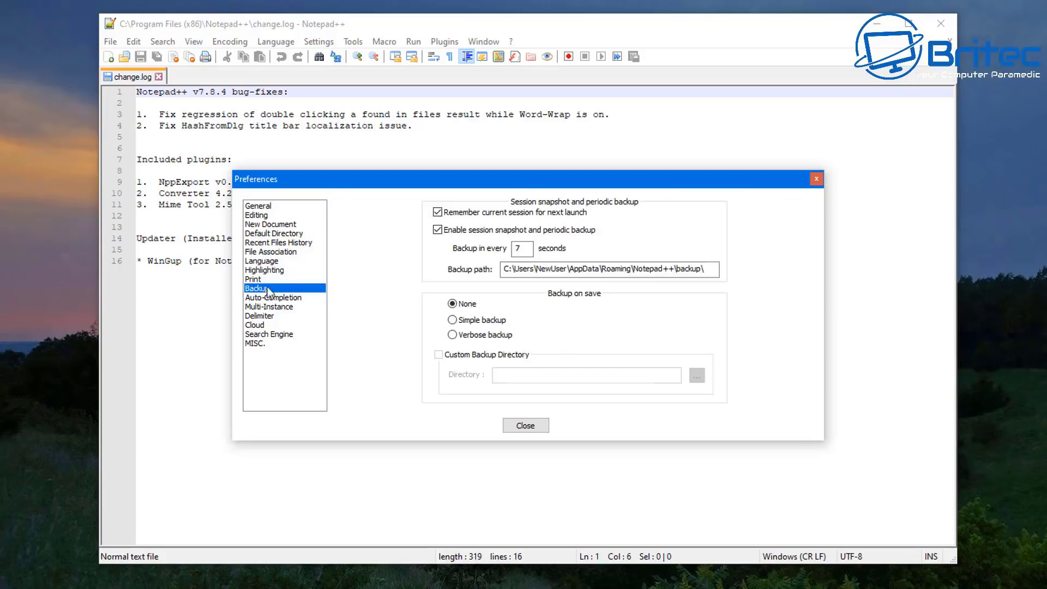
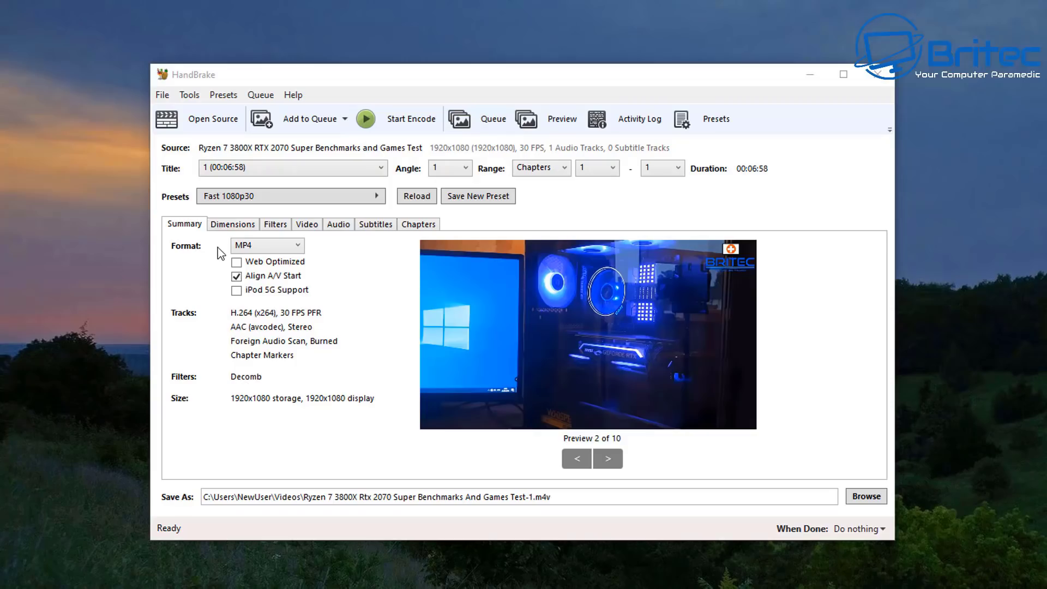
Examine HandBrake's output formats, dimensions, filters and video codecs, keeping MP4 and H.264 (x264)
{"action": "left_click", "coordinate": [293, 247]}
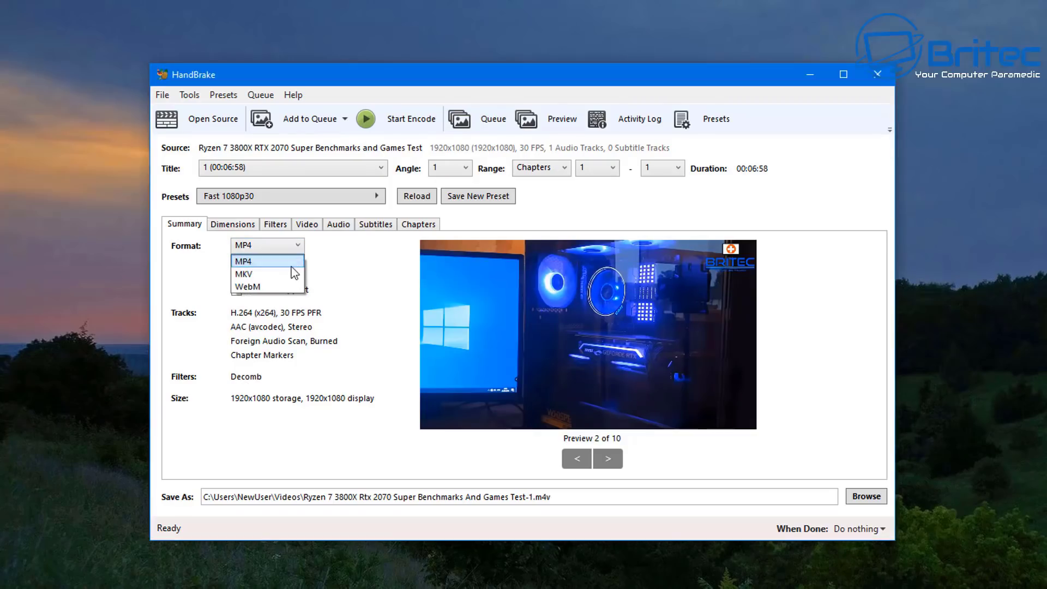
{"action": "left_click", "coordinate": [267, 262]}
{"action": "left_click", "coordinate": [238, 230]}
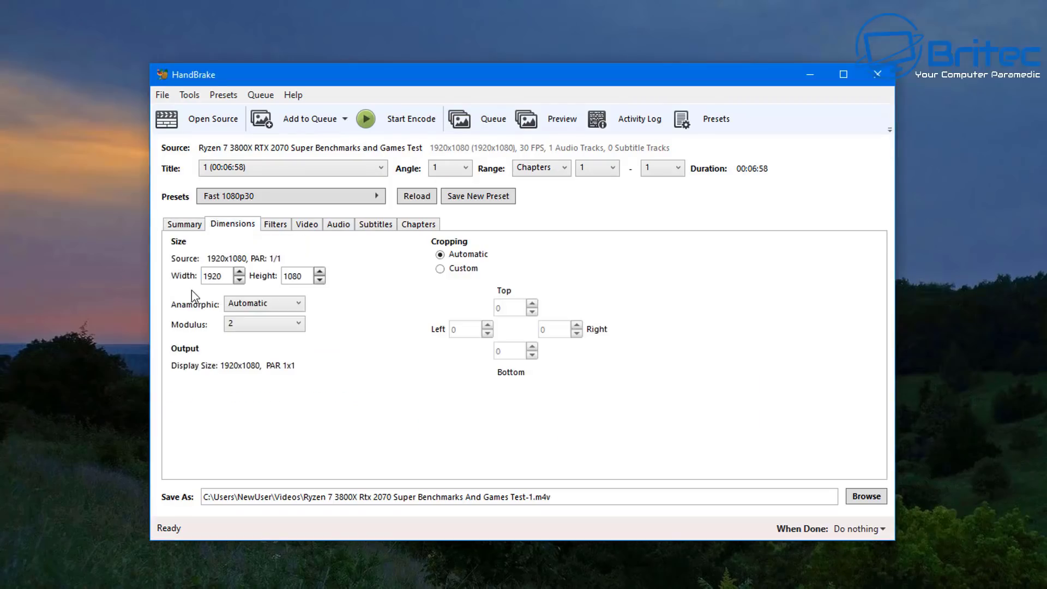
{"action": "left_click", "coordinate": [267, 227]}
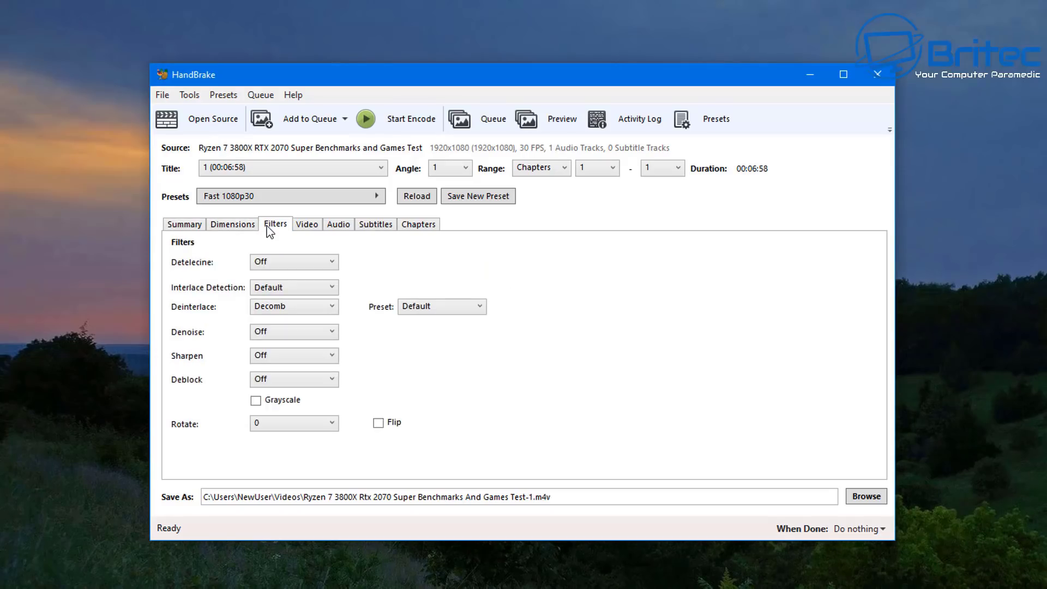
{"action": "left_click", "coordinate": [303, 227]}
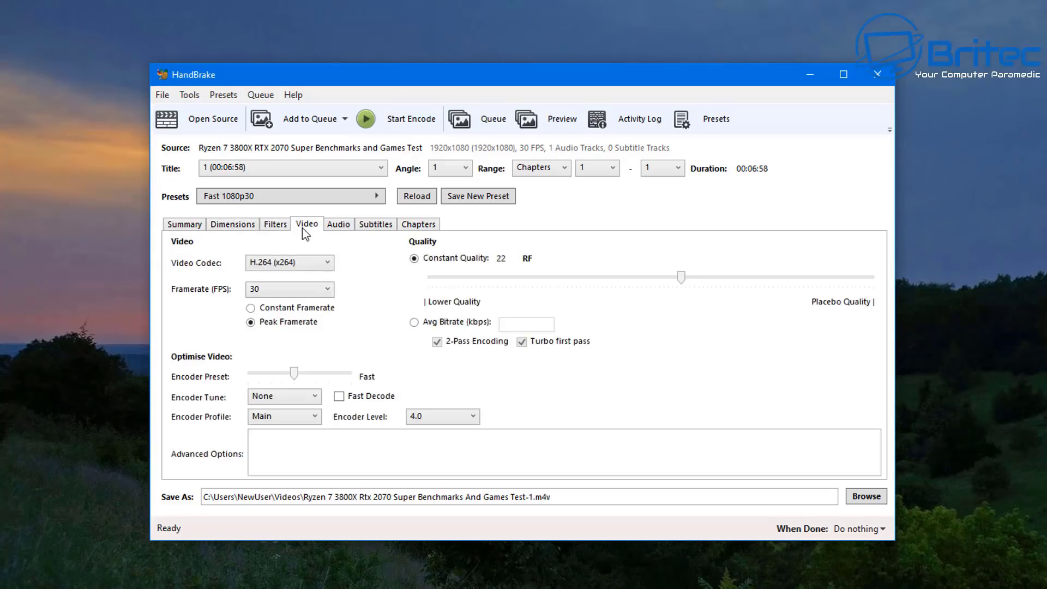
{"action": "left_click", "coordinate": [314, 264]}
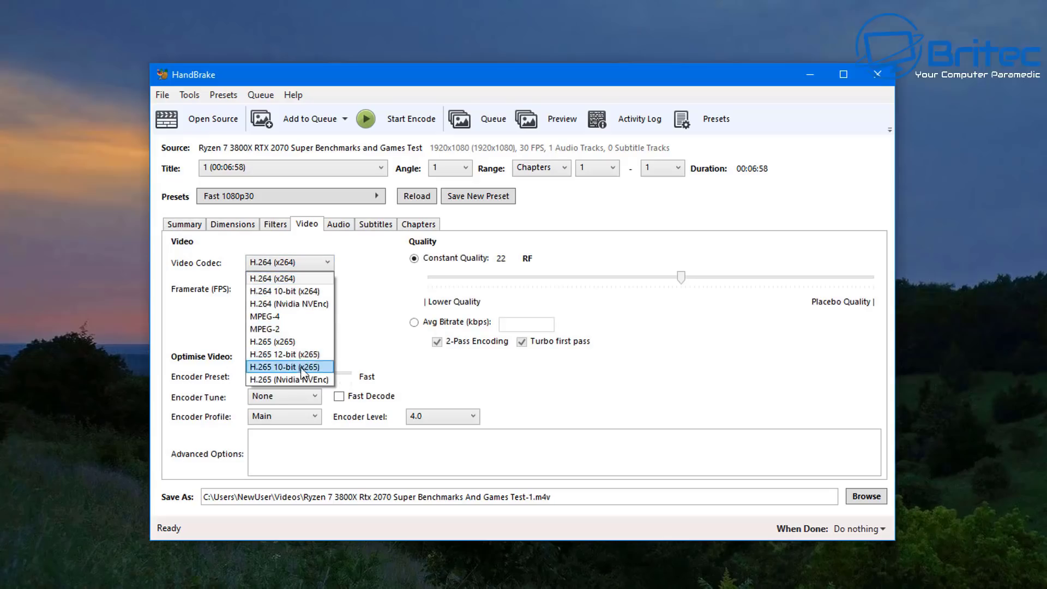
{"action": "left_click", "coordinate": [301, 266]}
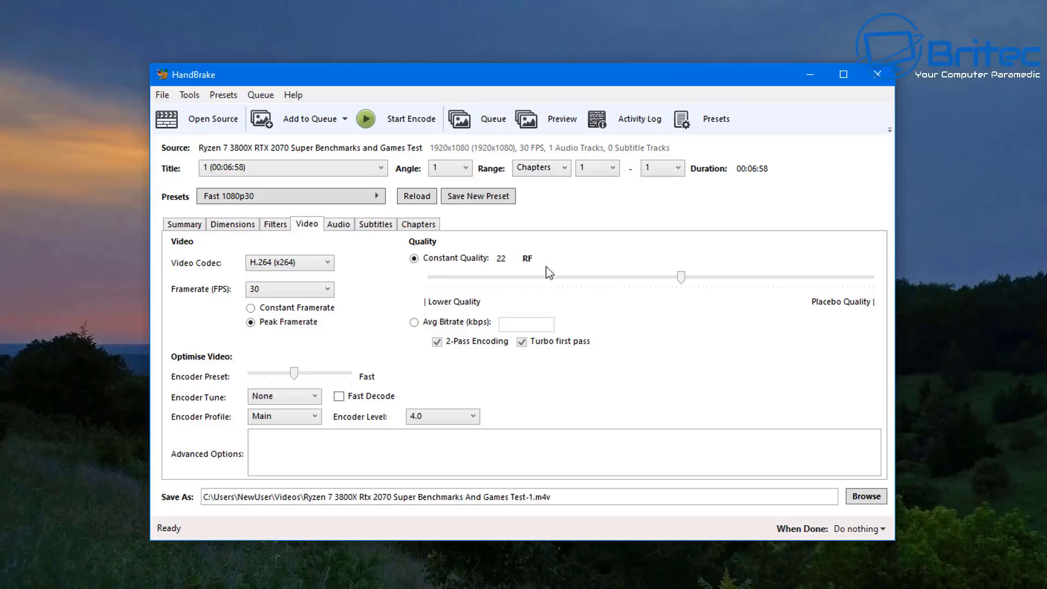
Examine HandBrake's audio, subtitle and chapter settings, return to the summary and close the program
{"action": "left_click", "coordinate": [339, 225]}
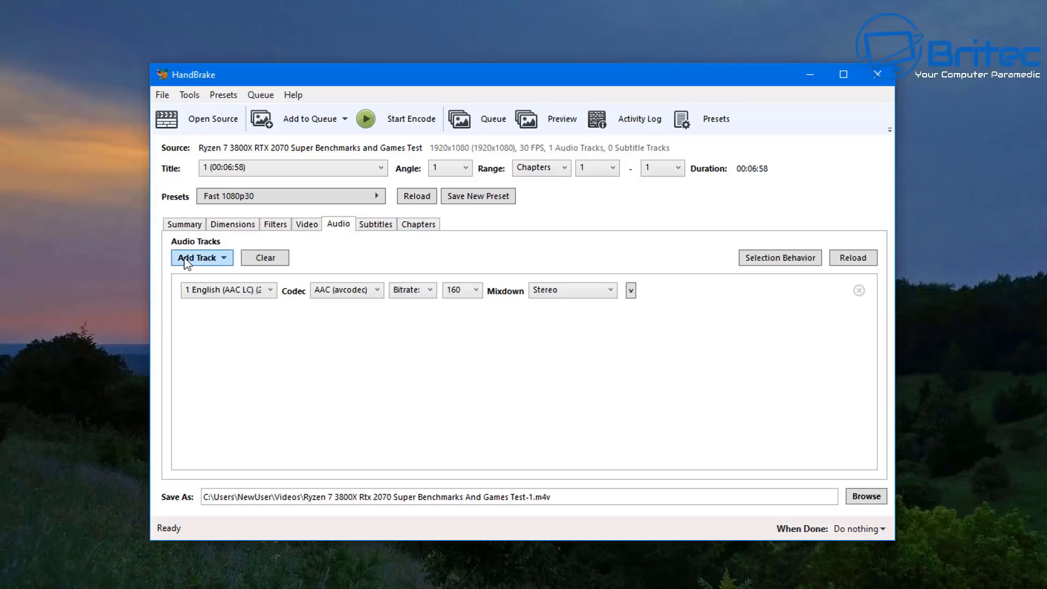
{"action": "left_click", "coordinate": [375, 229]}
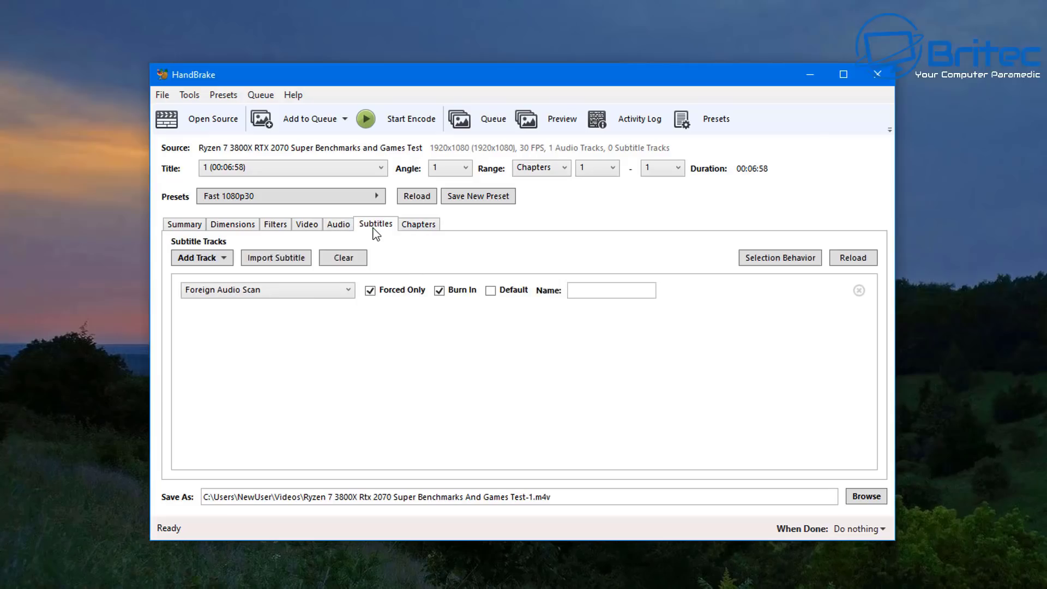
{"action": "left_click", "coordinate": [415, 227]}
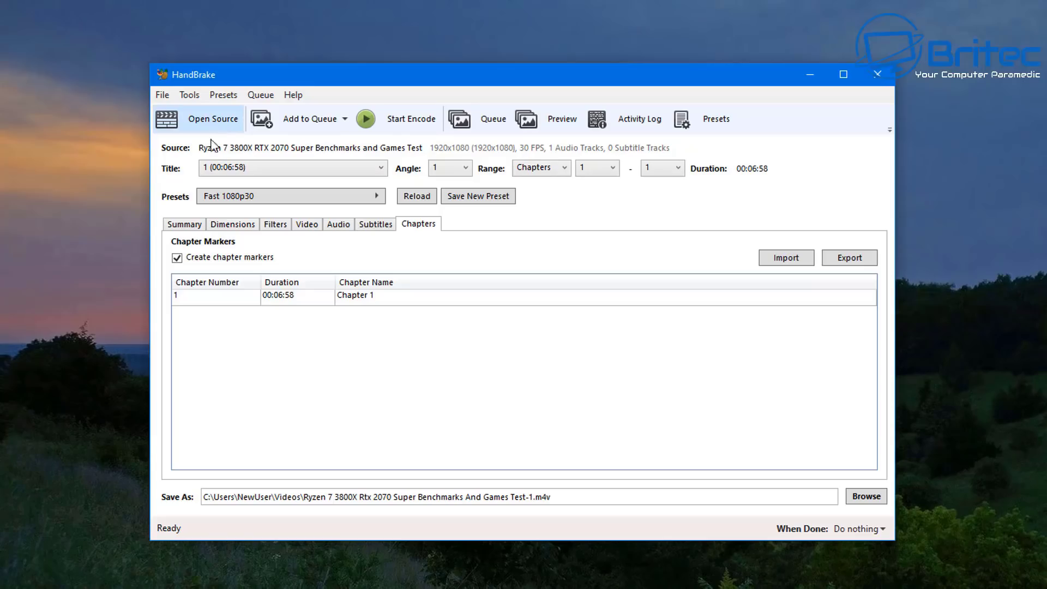
{"action": "left_click", "coordinate": [185, 225]}
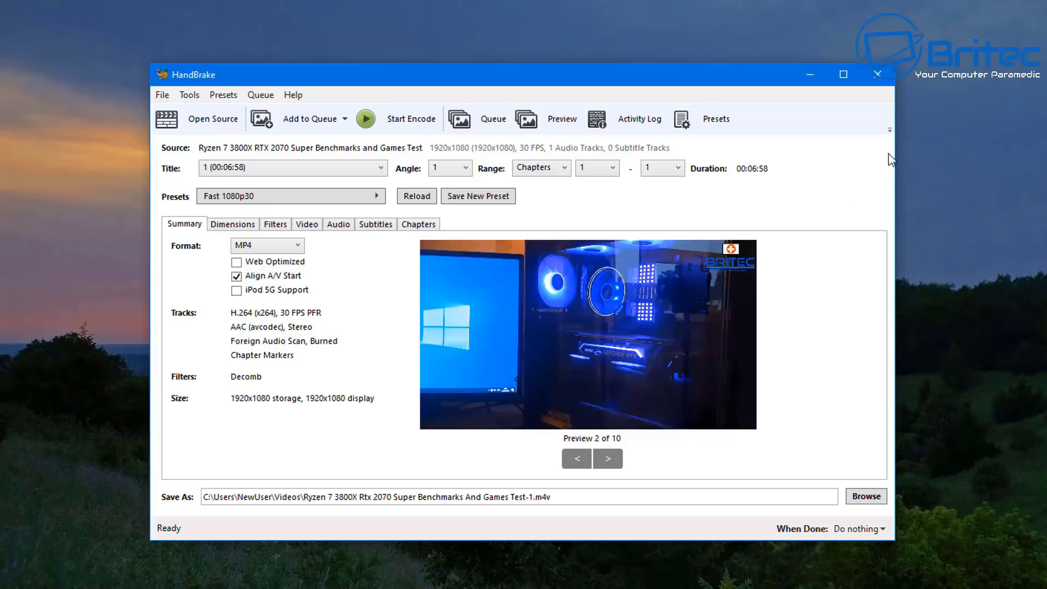
{"action": "left_click", "coordinate": [884, 82]}
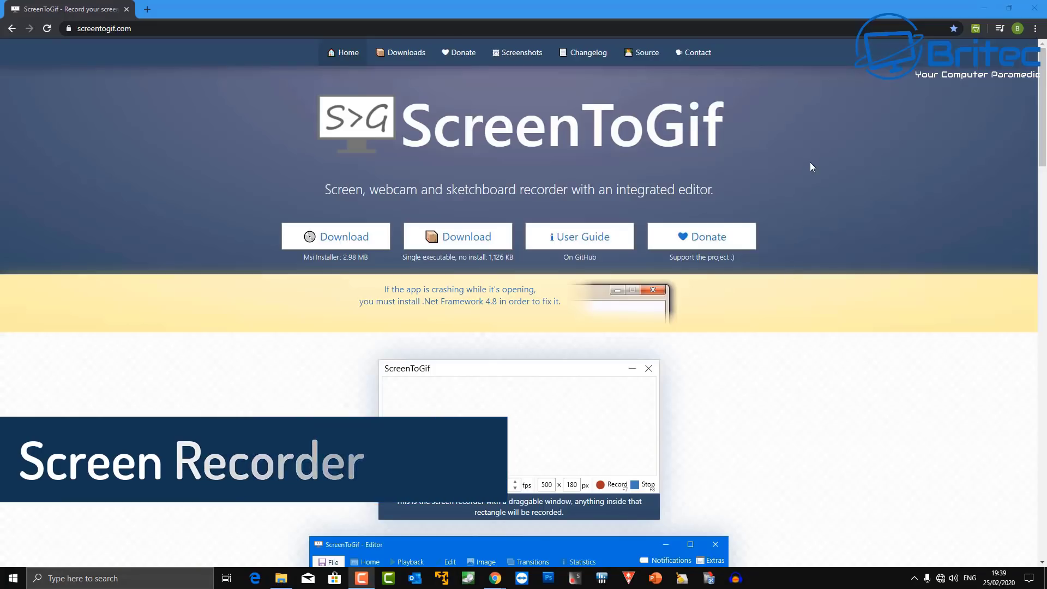
Examine the installer and single-executable download choices on the ScreenToGif website
{"action": "mouse_move", "coordinate": [348, 235]}
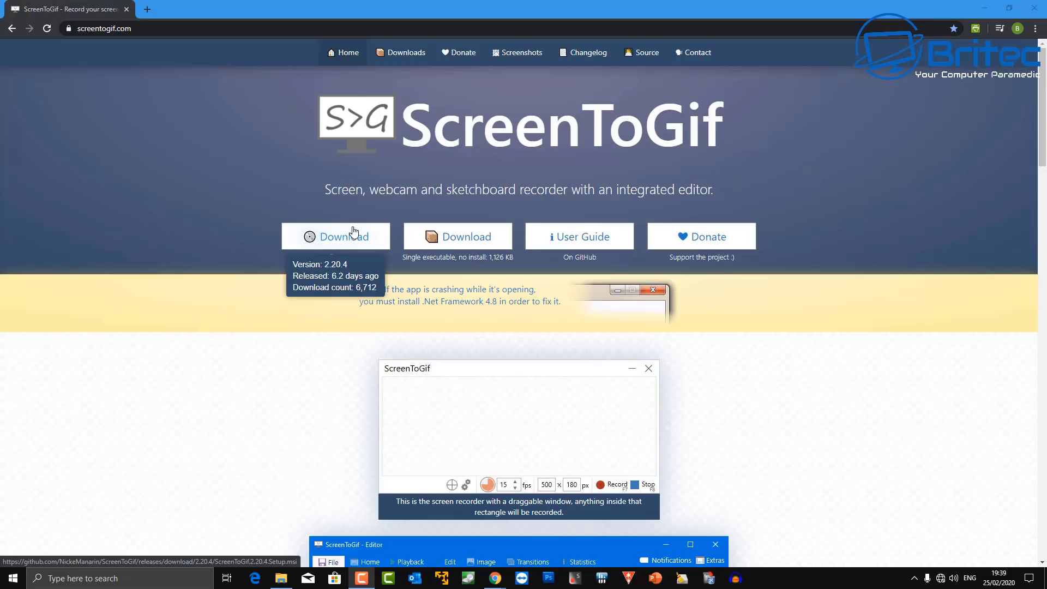
{"action": "mouse_move", "coordinate": [431, 246]}
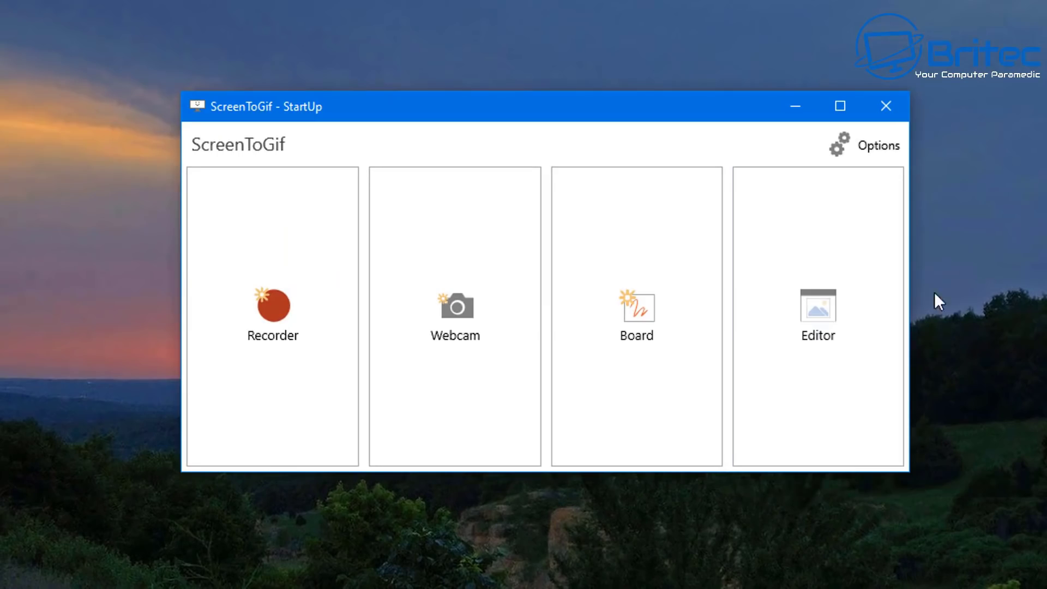
Examine ScreenToGif's application, recorder, interface, tasks, shortcuts, storage, cloud and extras options
{"action": "left_click", "coordinate": [876, 141]}
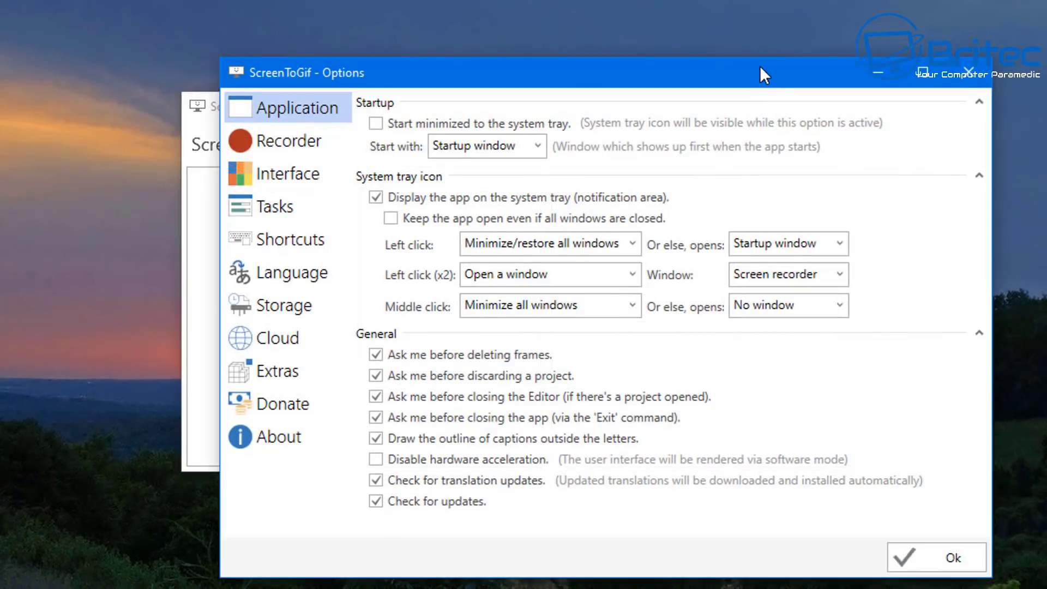
{"action": "left_click_drag", "start_coordinate": [760, 65], "coordinate": [685, 55]}
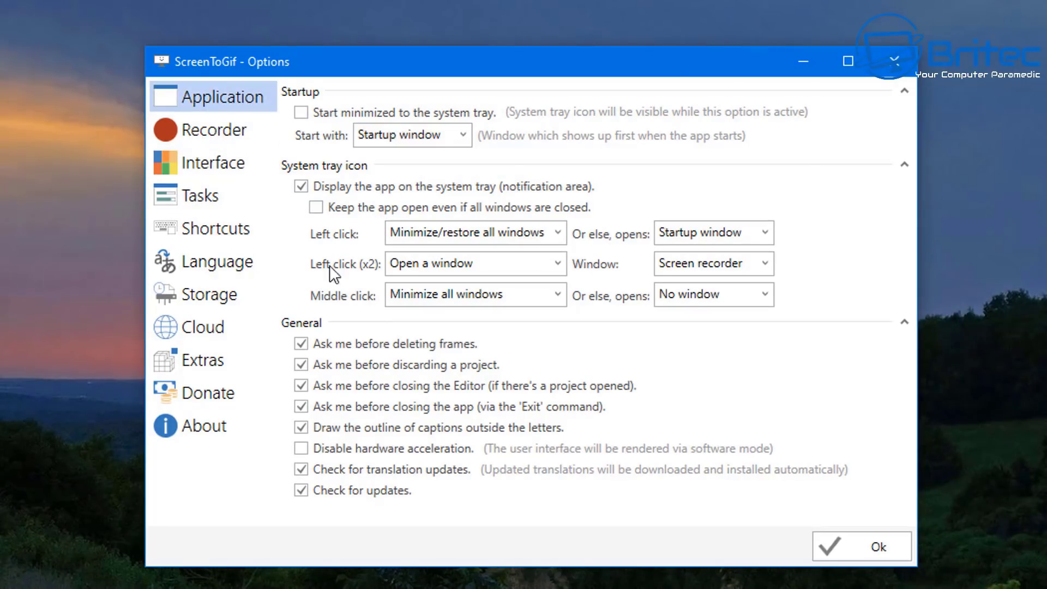
{"action": "left_click", "coordinate": [198, 141]}
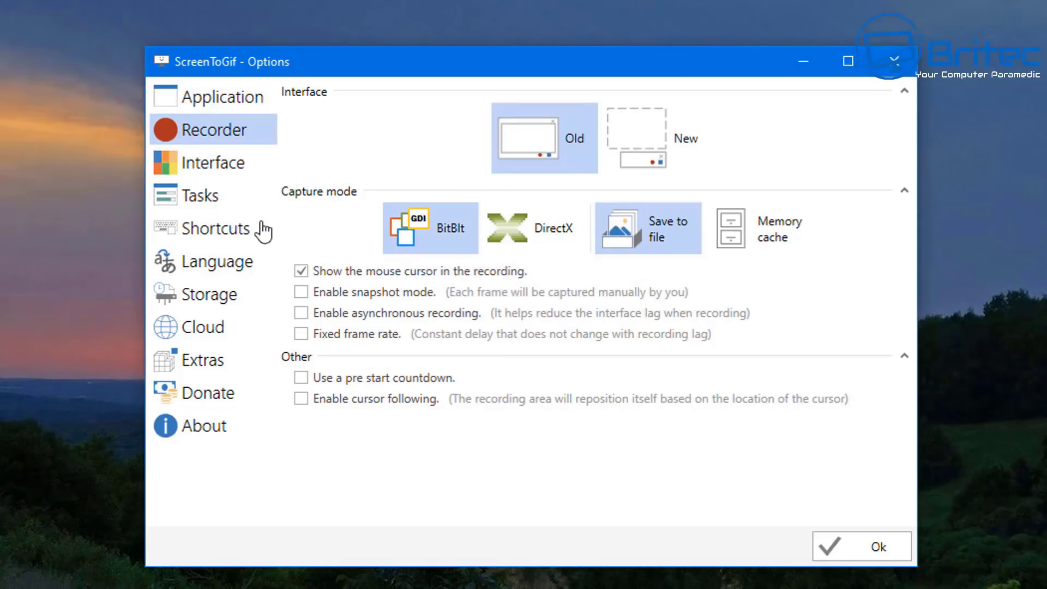
{"action": "left_click", "coordinate": [204, 169]}
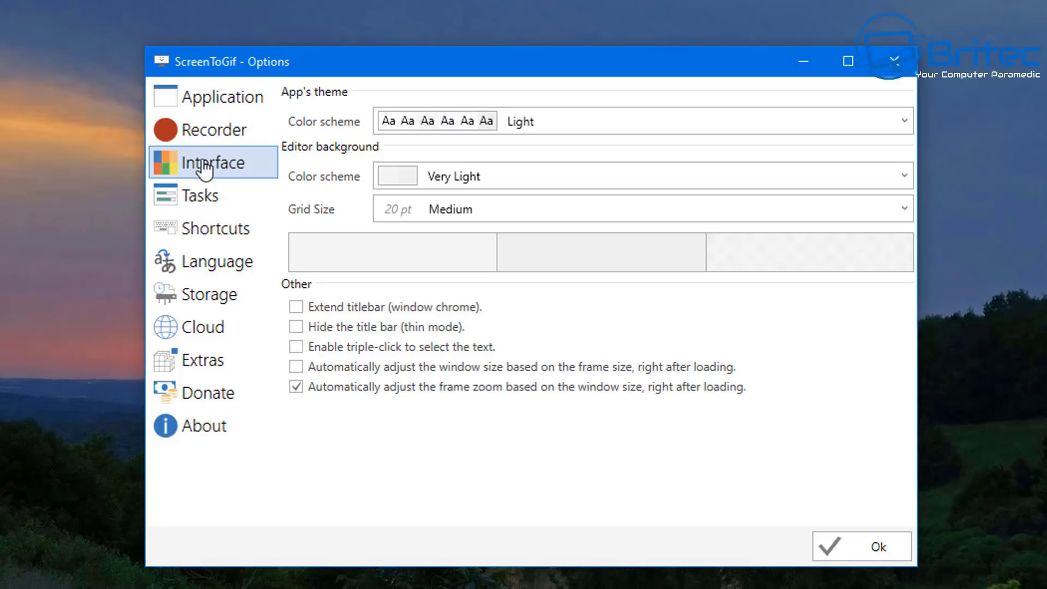
{"action": "left_click", "coordinate": [192, 206]}
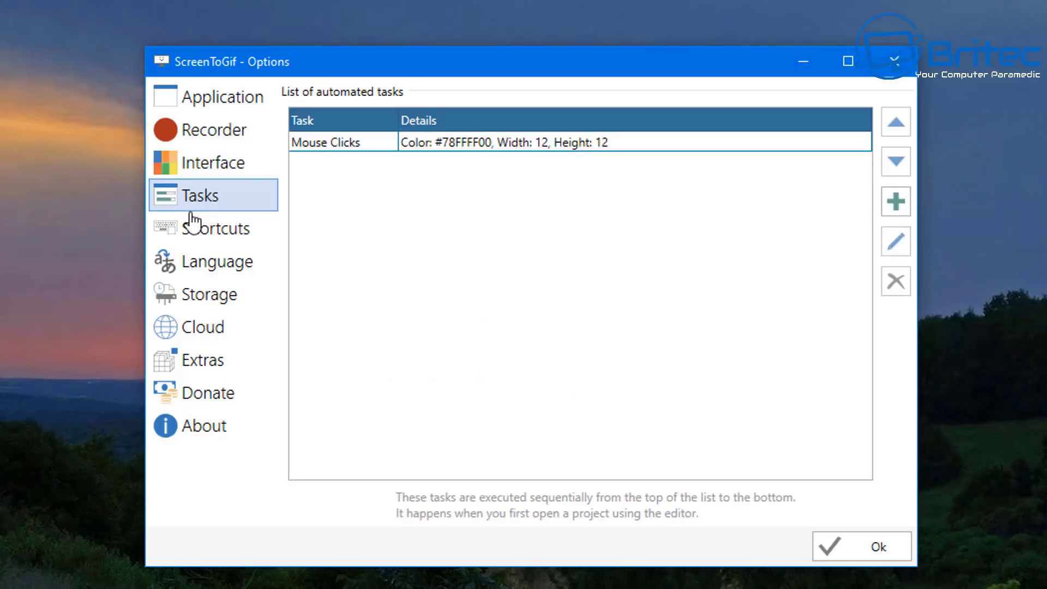
{"action": "left_click", "coordinate": [192, 232]}
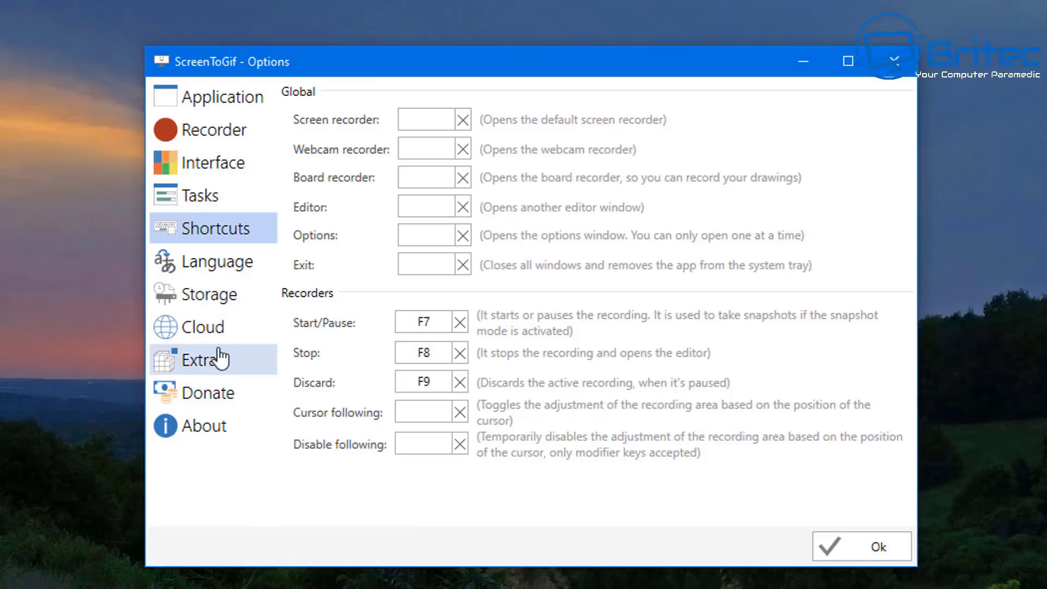
{"action": "left_click", "coordinate": [214, 300]}
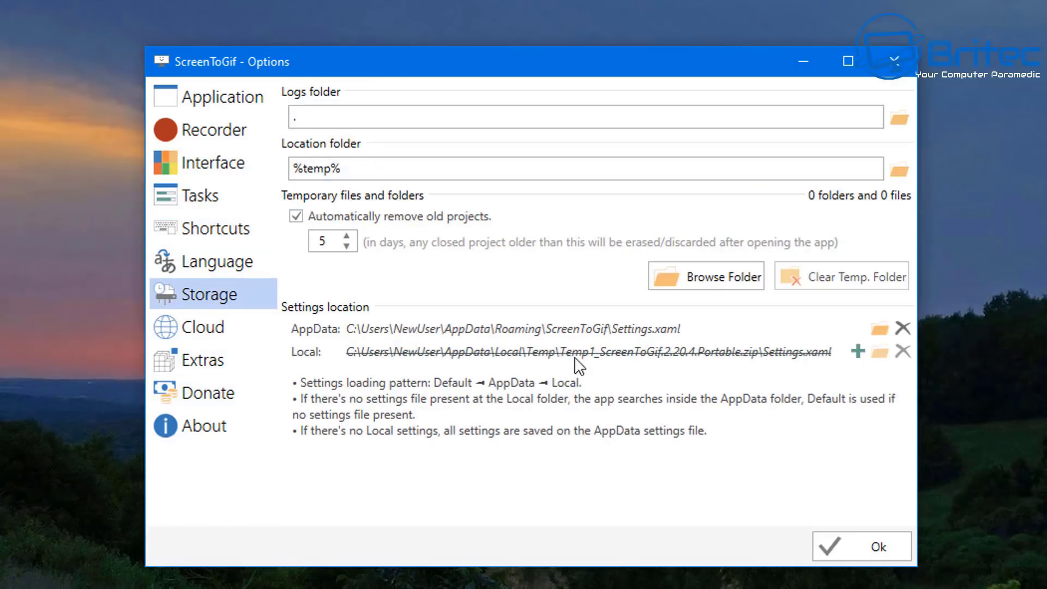
{"action": "left_click", "coordinate": [200, 330]}
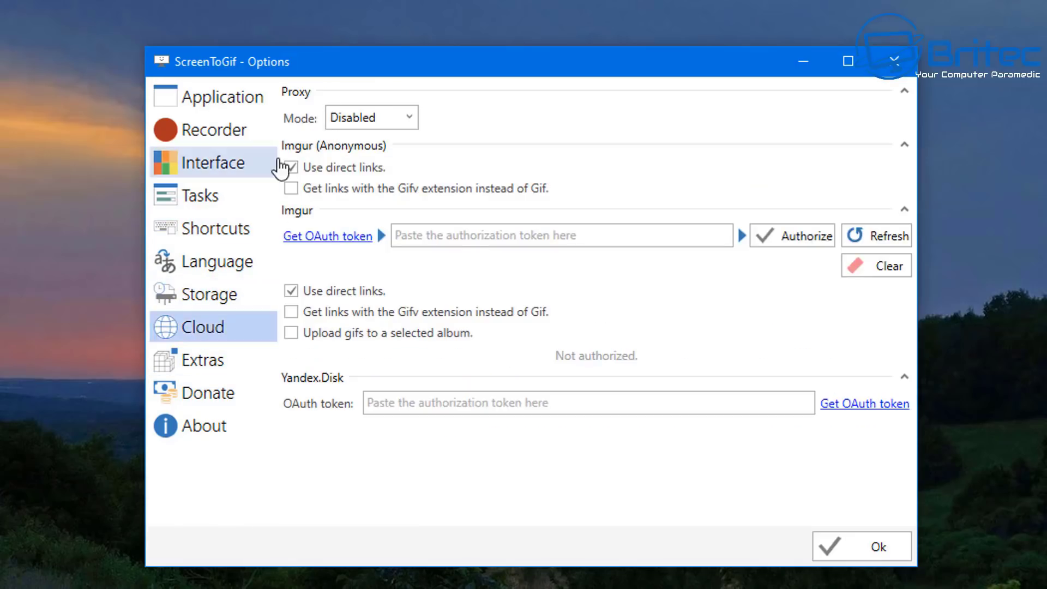
{"action": "left_click", "coordinate": [213, 374]}
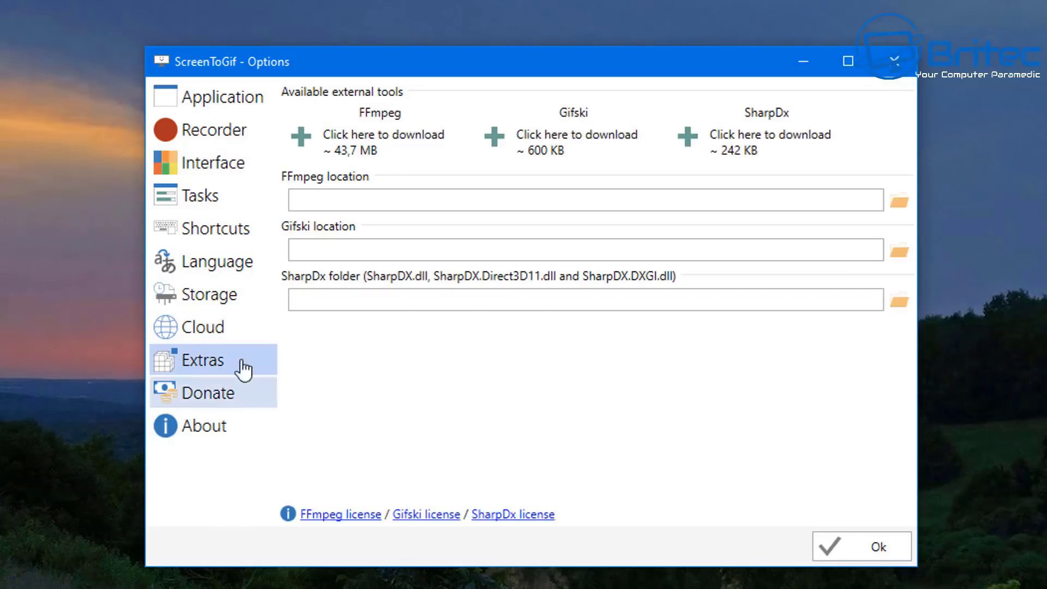
Examine ScreenToGif's donation options, return to the application settings and close the options window
{"action": "left_click", "coordinate": [218, 396]}
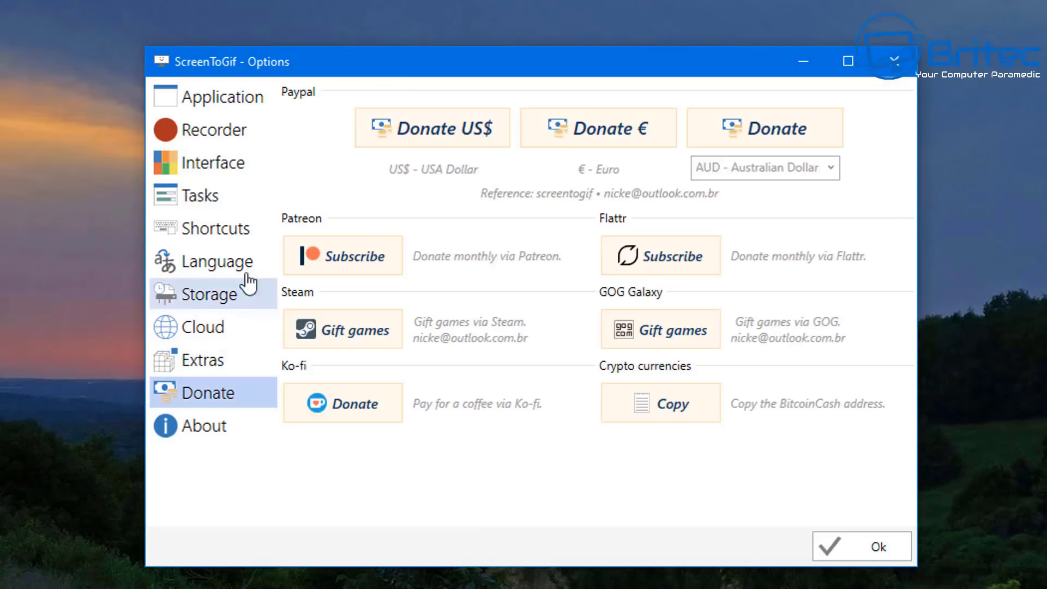
{"action": "left_click", "coordinate": [209, 111]}
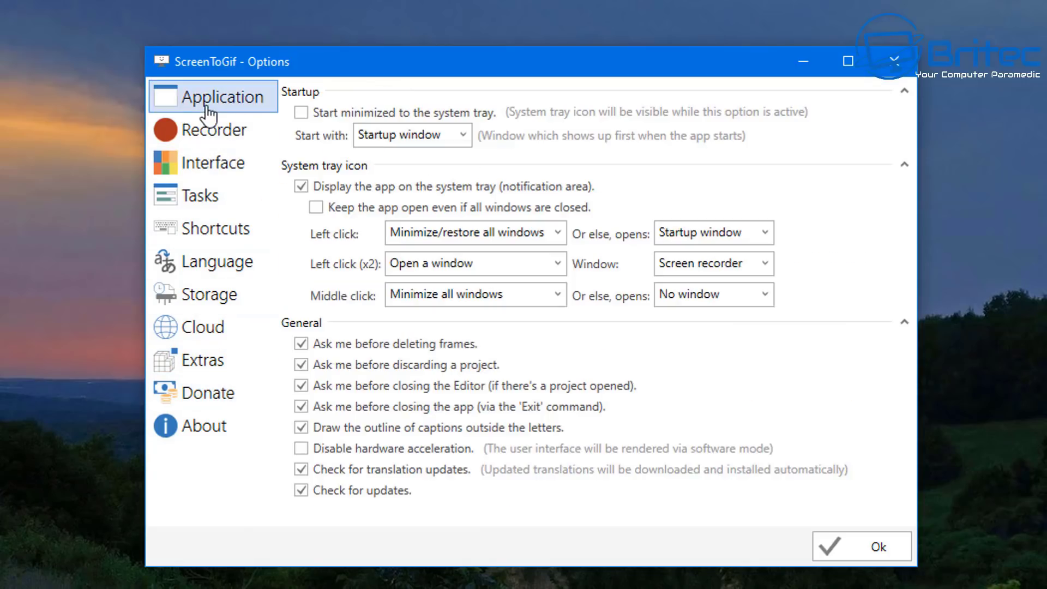
{"action": "left_click", "coordinate": [875, 547]}
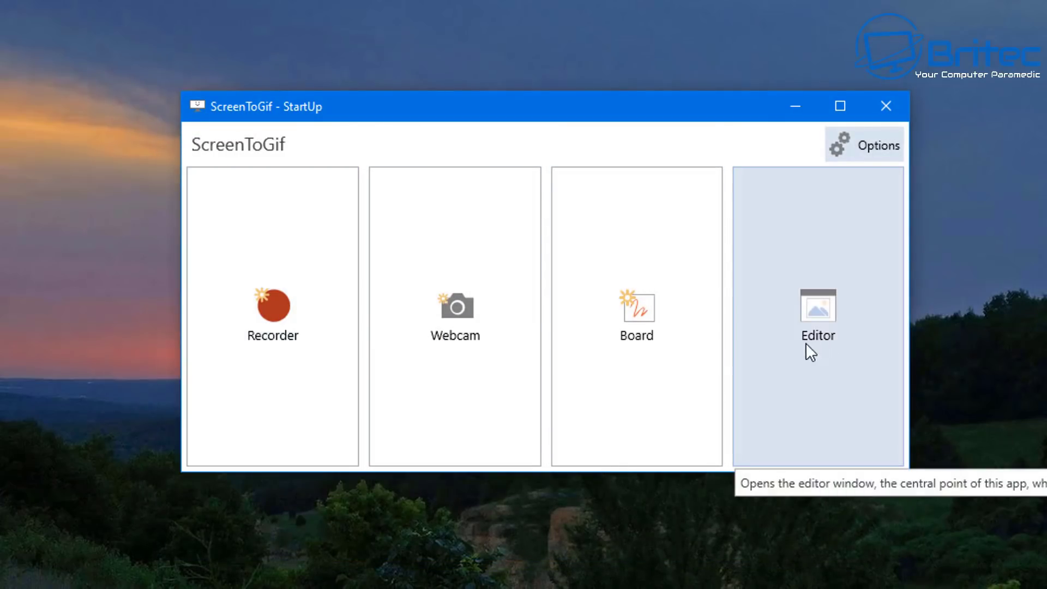
Record a 1315 × 735 px area of the desktop at 15 fps, pause the capture and stop it to open the editor
{"action": "left_click", "coordinate": [299, 326]}
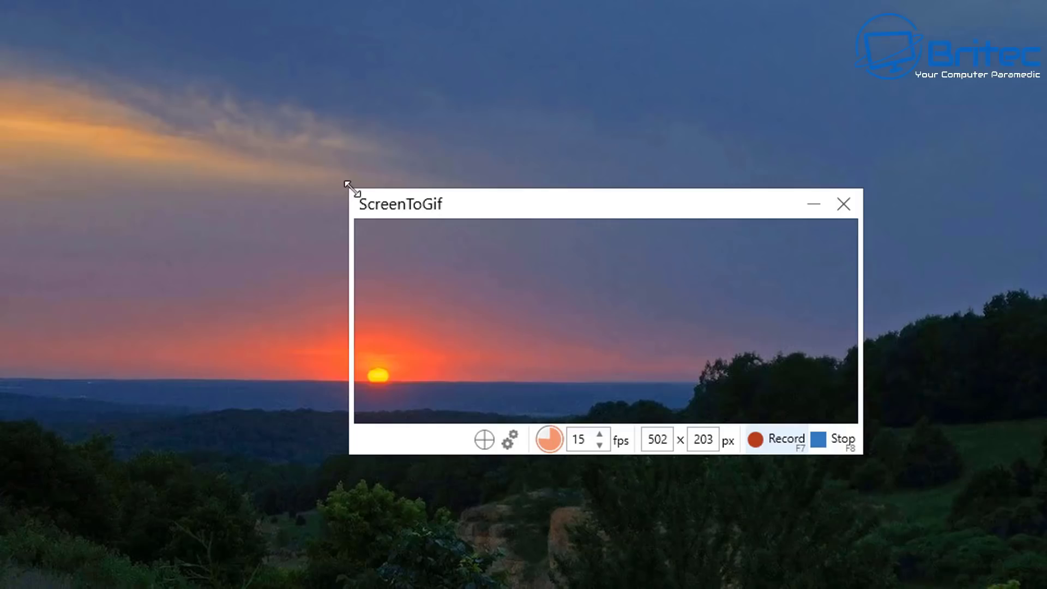
{"action": "left_click_drag", "start_coordinate": [349, 188], "coordinate": [0, 0]}
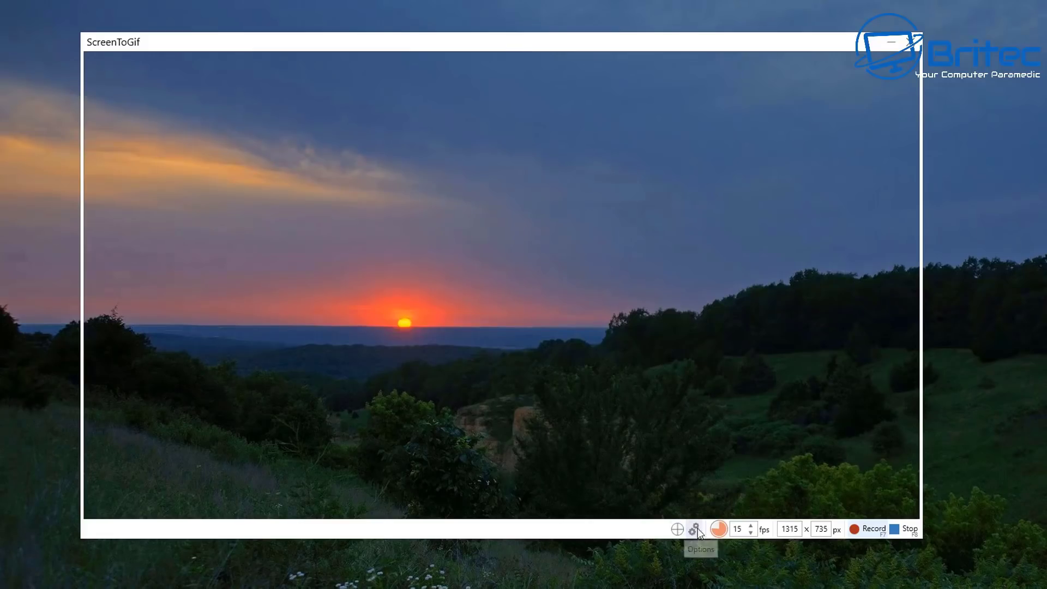
{"action": "left_click", "coordinate": [866, 530]}
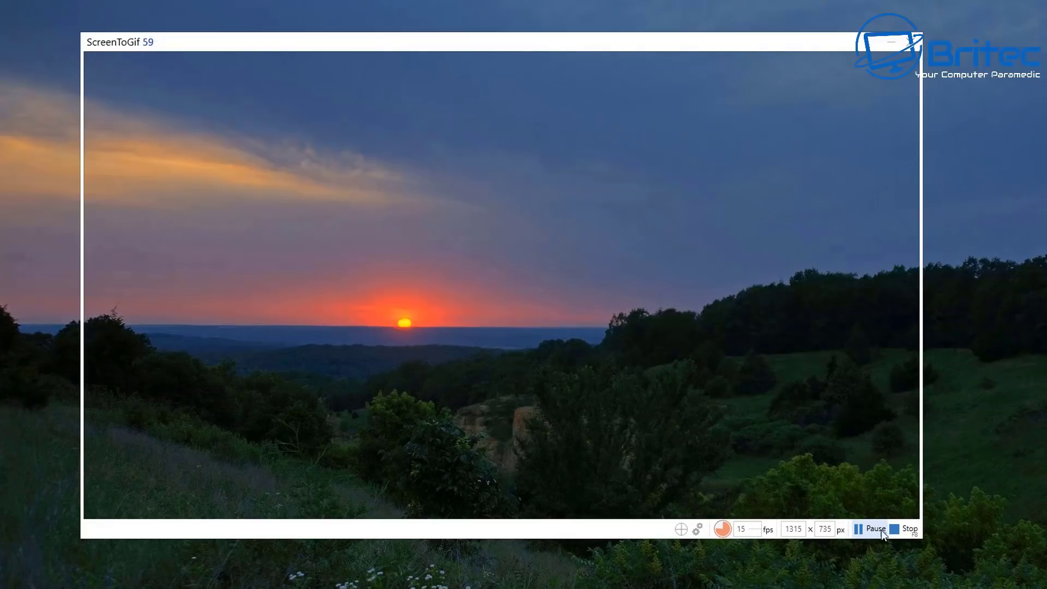
{"action": "left_click", "coordinate": [865, 533]}
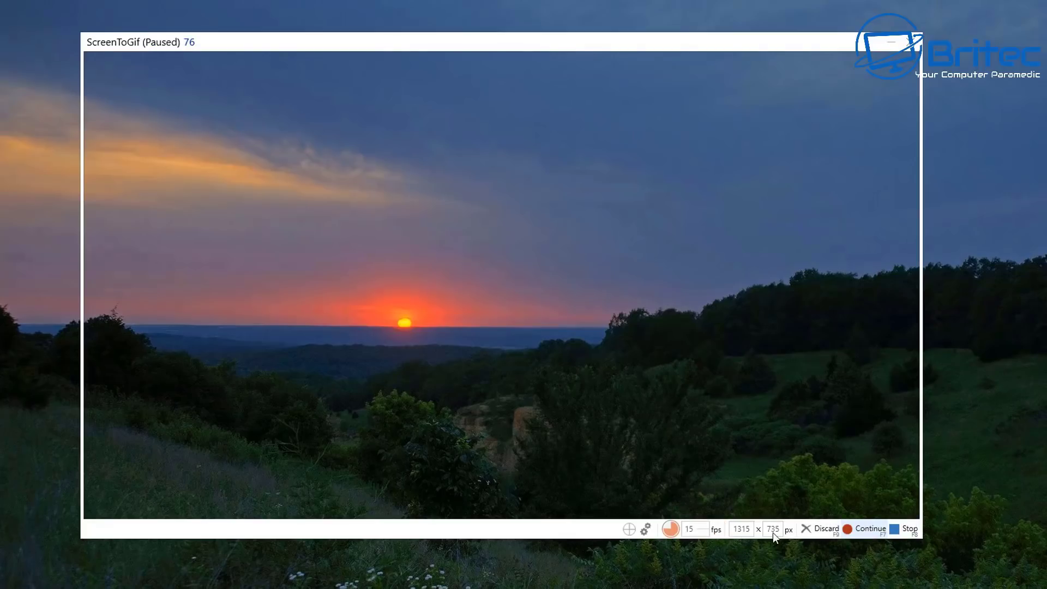
{"action": "left_click", "coordinate": [905, 529]}
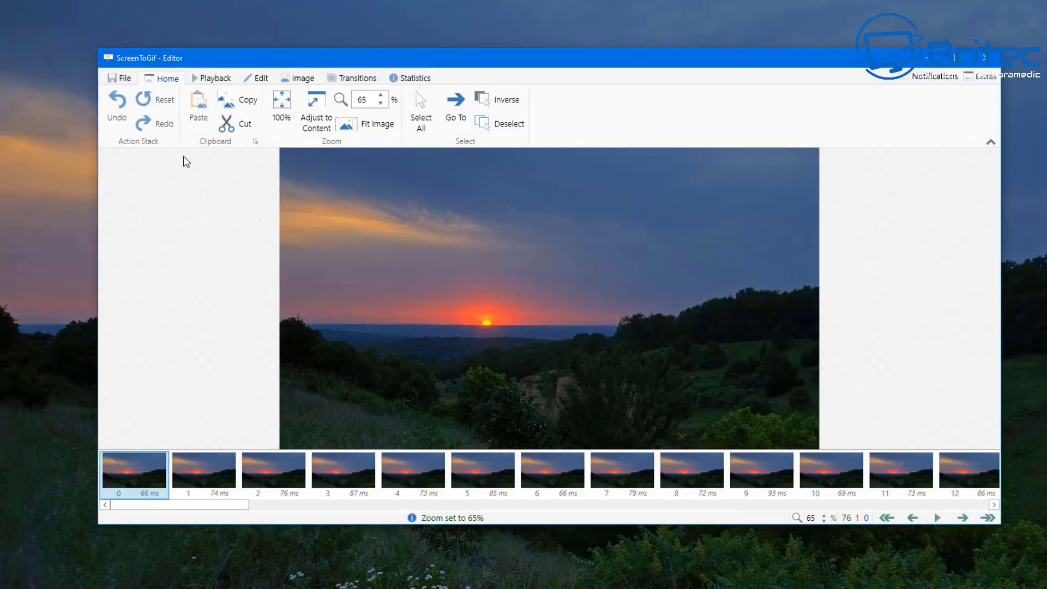
Preview the first few recorded frames individually, play the recording back and exit the editor
{"action": "left_click", "coordinate": [218, 475]}
{"action": "left_click", "coordinate": [270, 476]}
{"action": "left_click", "coordinate": [341, 476]}
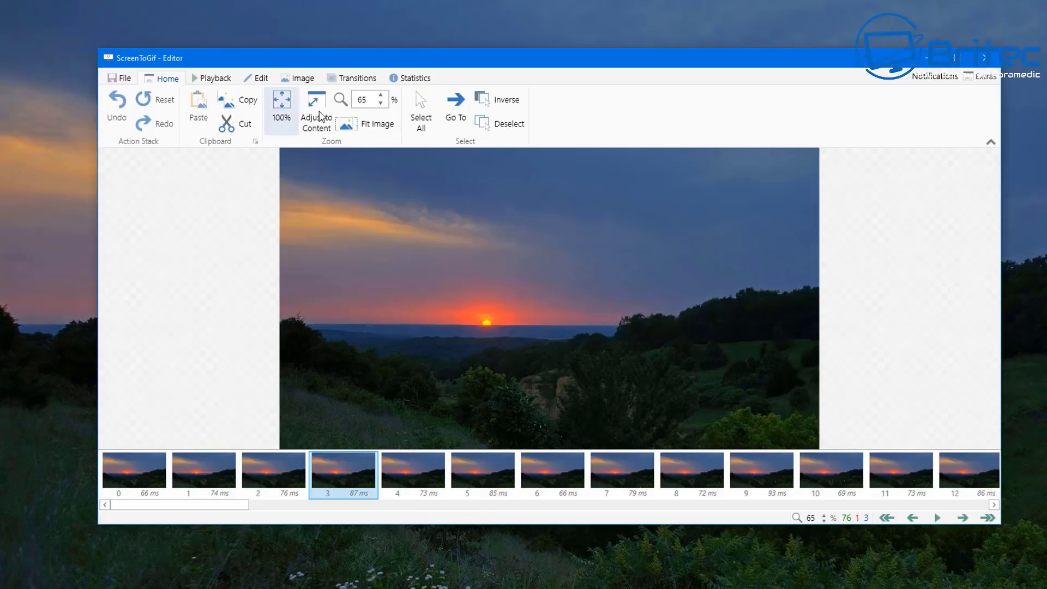
{"action": "left_click", "coordinate": [216, 78]}
{"action": "left_click", "coordinate": [184, 116]}
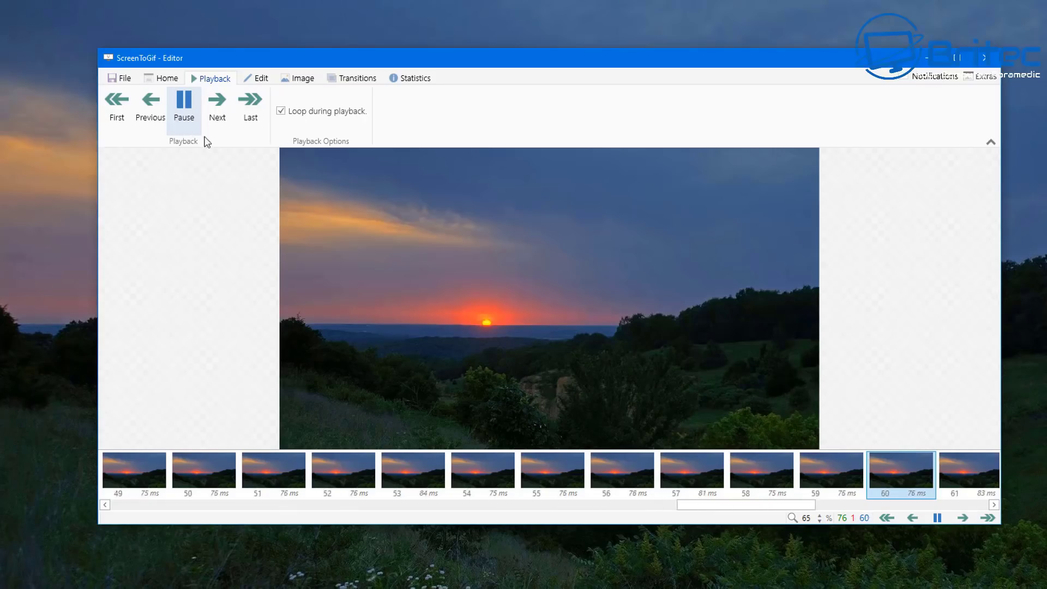
{"action": "left_click", "coordinate": [991, 63]}
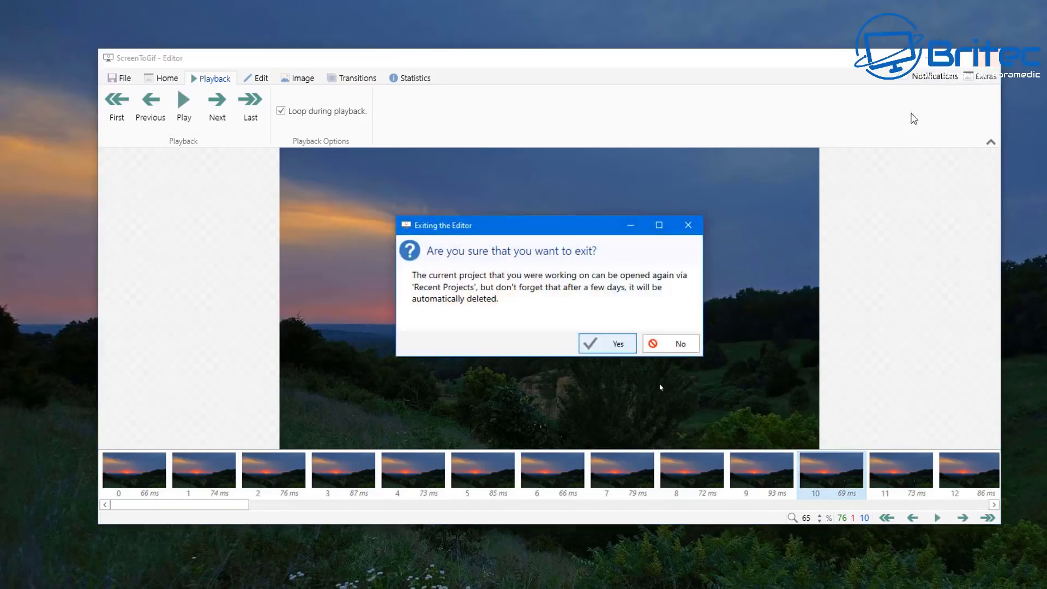
{"action": "left_click", "coordinate": [625, 335]}
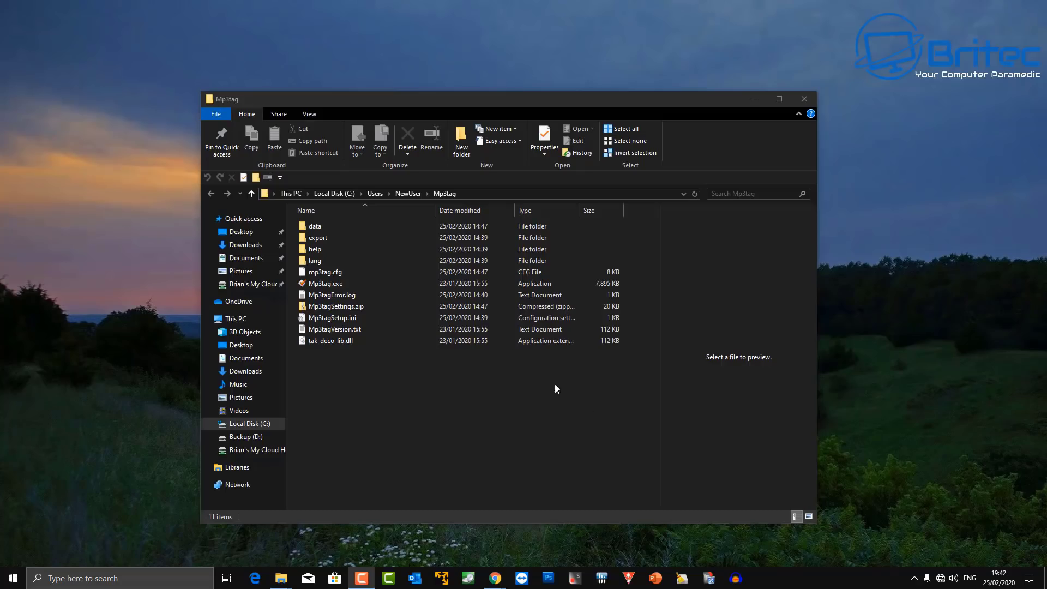
Launch Mp3tag and tag "Frankie Paul - Fire De A Mus Mus Tail 1984.mp3" with the first MusicBrainz result, the album Don Man
{"action": "double_click", "coordinate": [325, 284]}
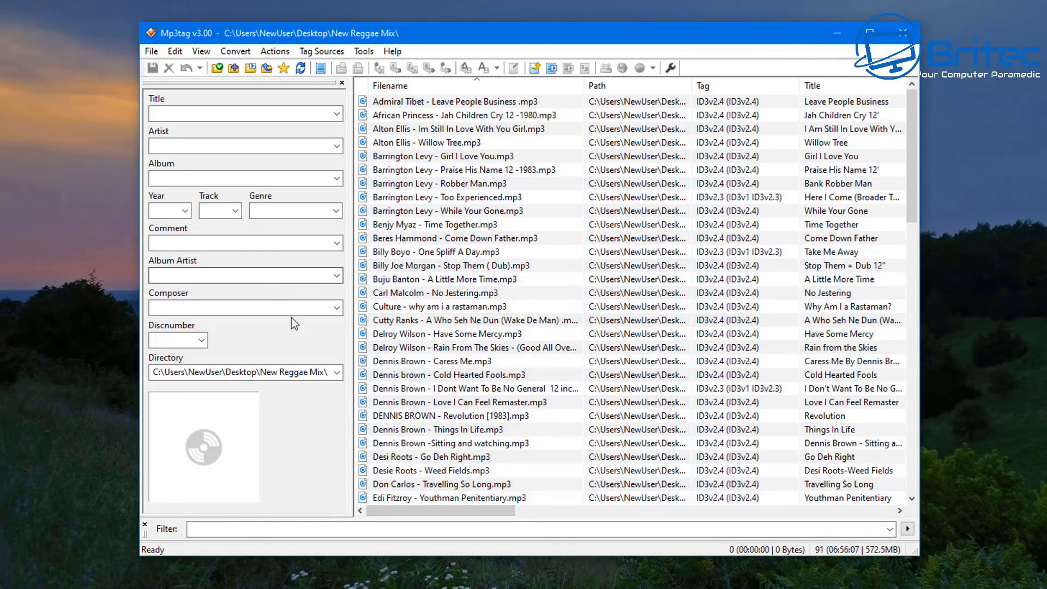
{"action": "scroll", "coordinate": [405, 236], "scroll_direction": "down", "scroll_amount": 3}
{"action": "left_click", "coordinate": [436, 442]}
{"action": "left_click", "coordinate": [653, 68]}
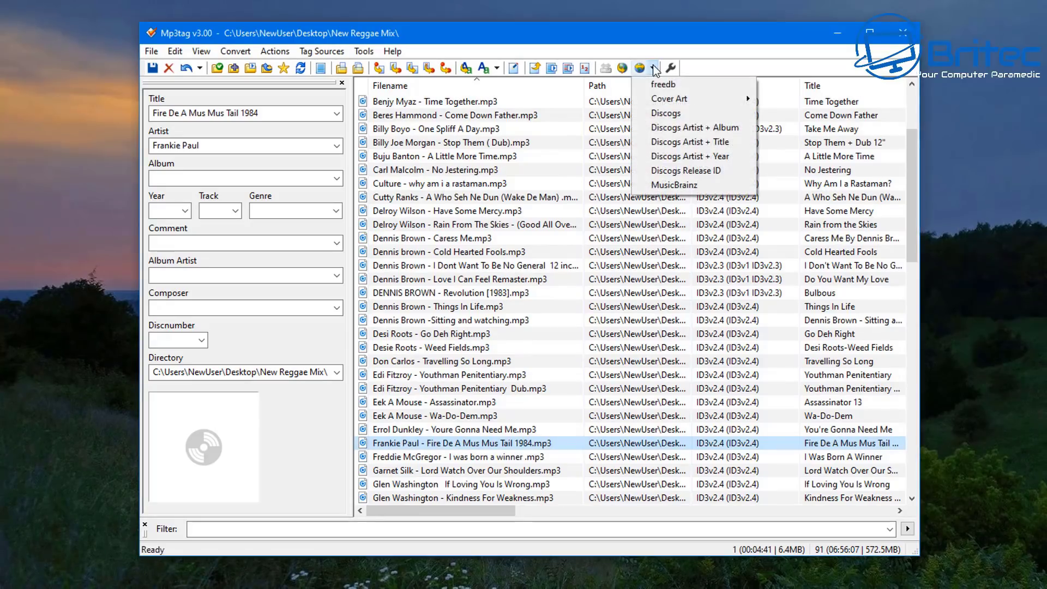
{"action": "left_click", "coordinate": [667, 183]}
{"action": "left_click", "coordinate": [561, 329]}
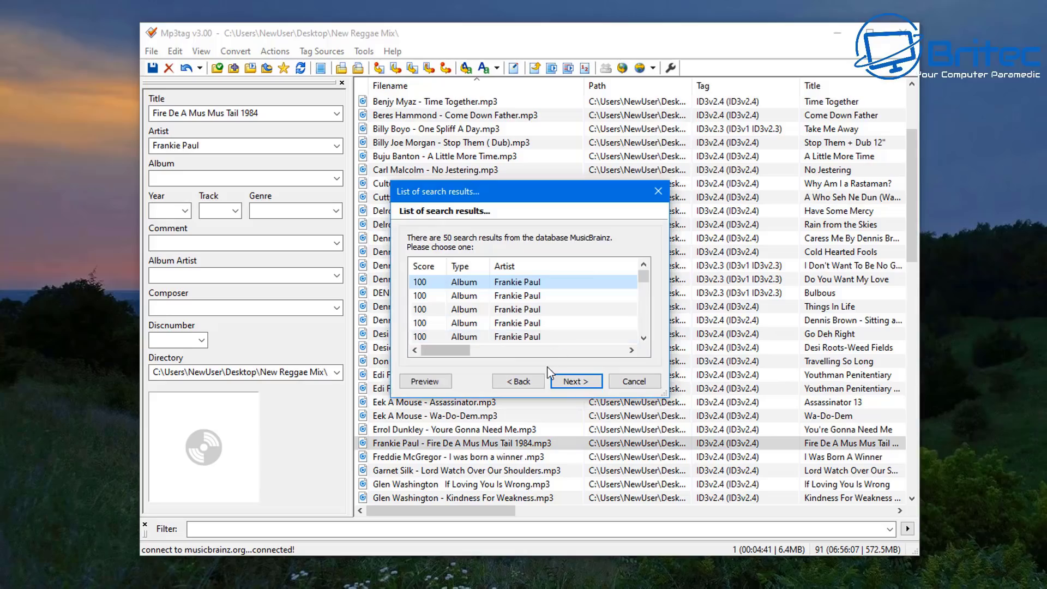
{"action": "left_click", "coordinate": [571, 383]}
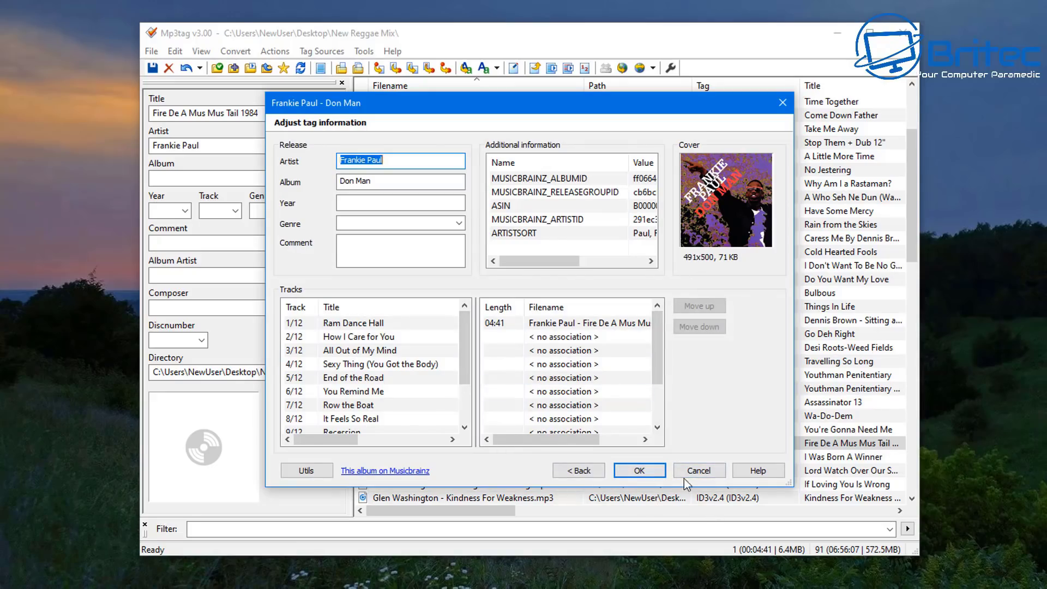
{"action": "left_click", "coordinate": [644, 470]}
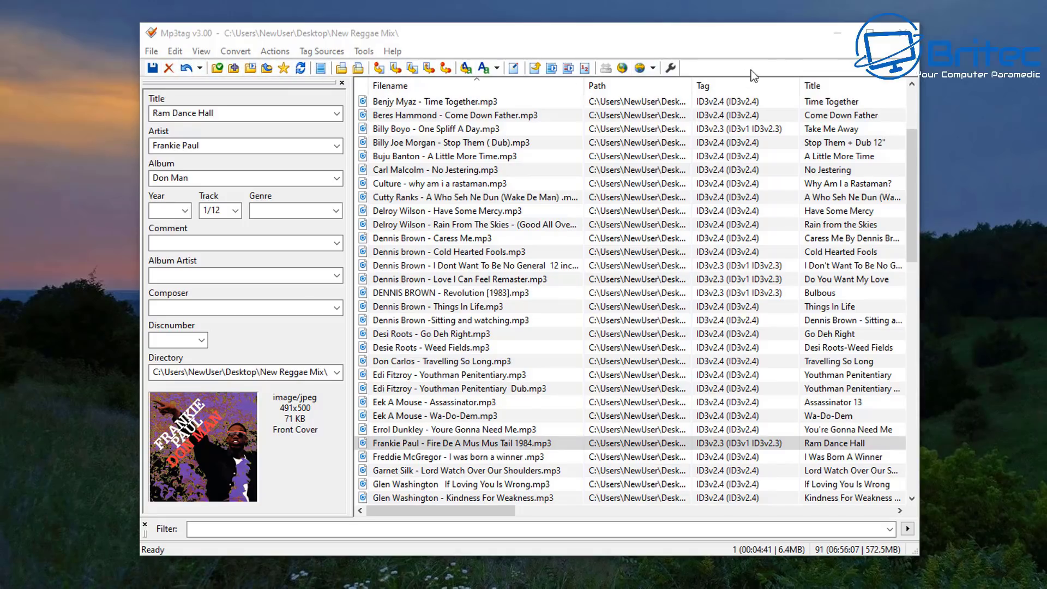
Examine Mp3tag's general options and close them without changes
{"action": "left_click", "coordinate": [674, 68]}
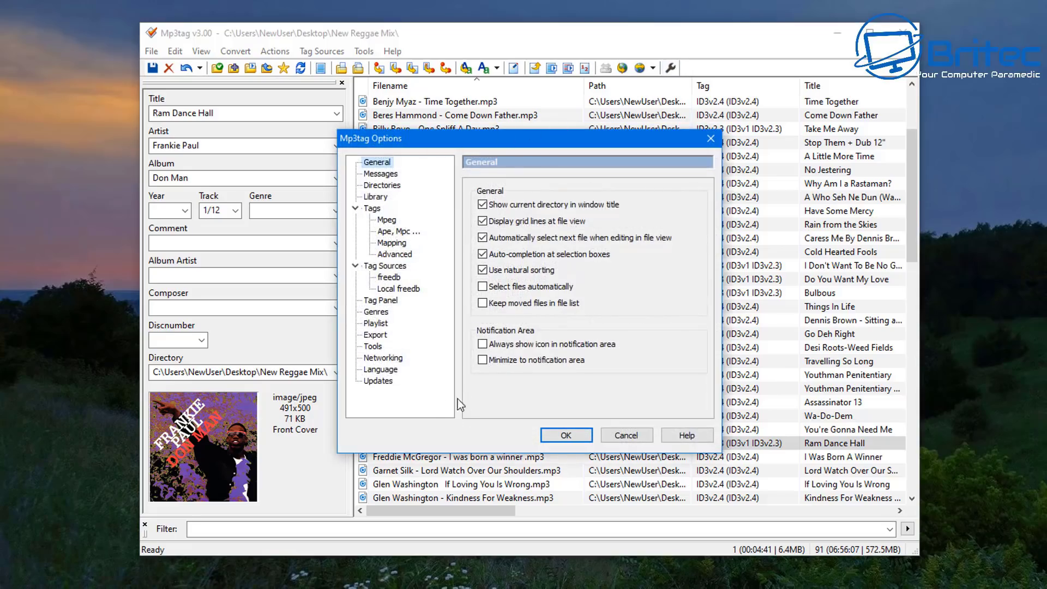
{"action": "left_click", "coordinate": [627, 435]}
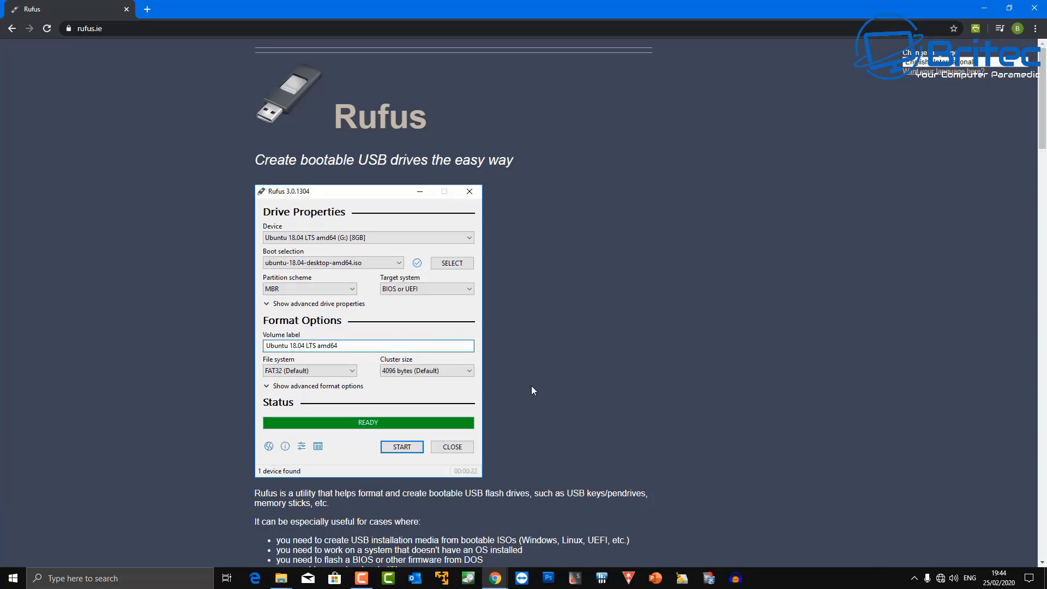
Download Rufus 3.8 Portable from the Rufus website
{"action": "left_click_drag", "start_coordinate": [1041, 119], "coordinate": [964, 224]}
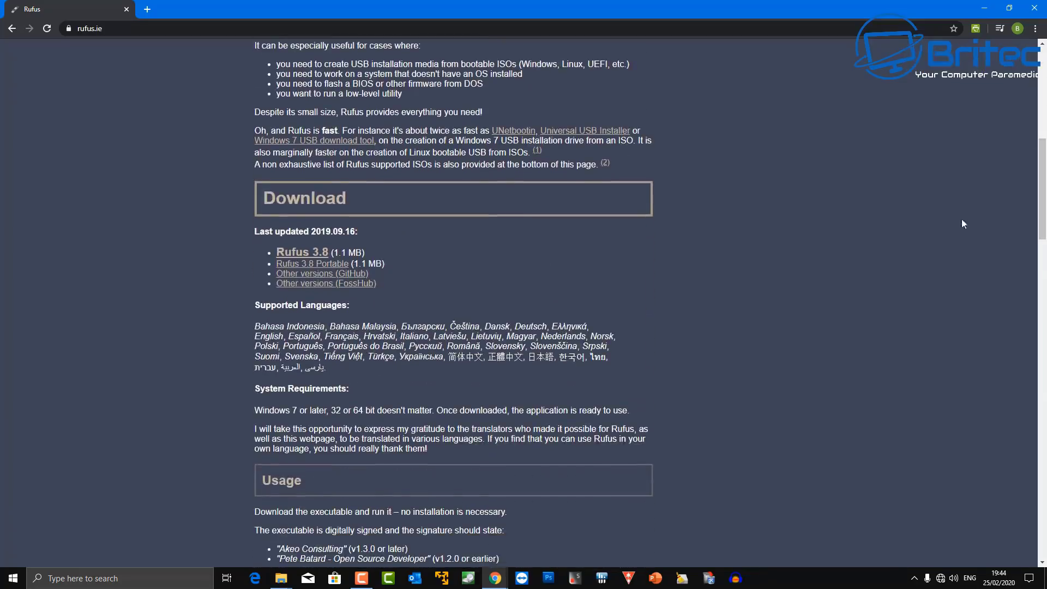
{"action": "left_click", "coordinate": [318, 266]}
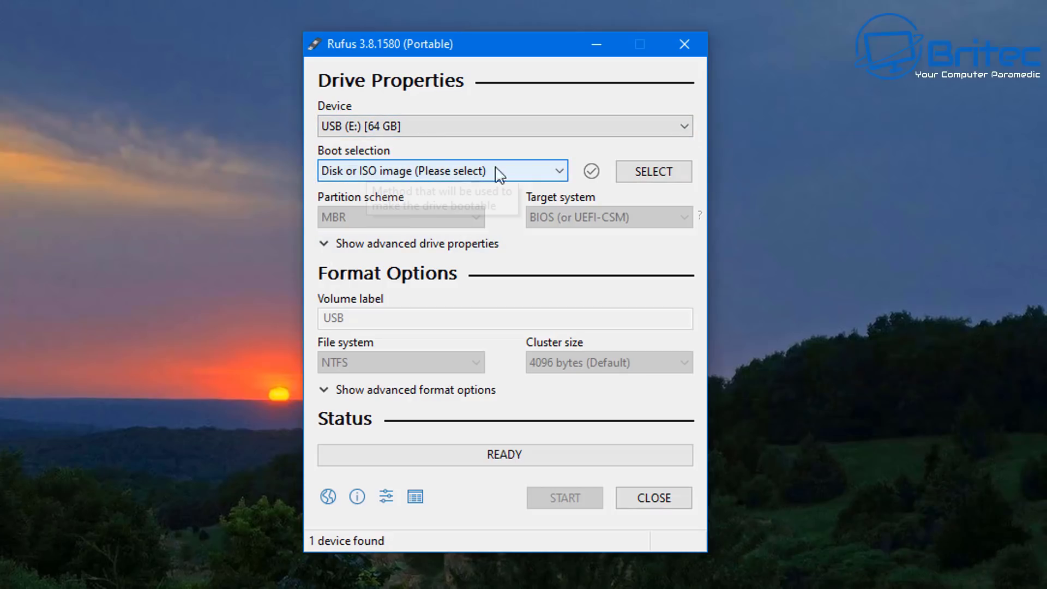
Check Rufus's boot selection choices and load HBCD_PE_x64.iso as the boot image for the USB drive
{"action": "left_click", "coordinate": [558, 172]}
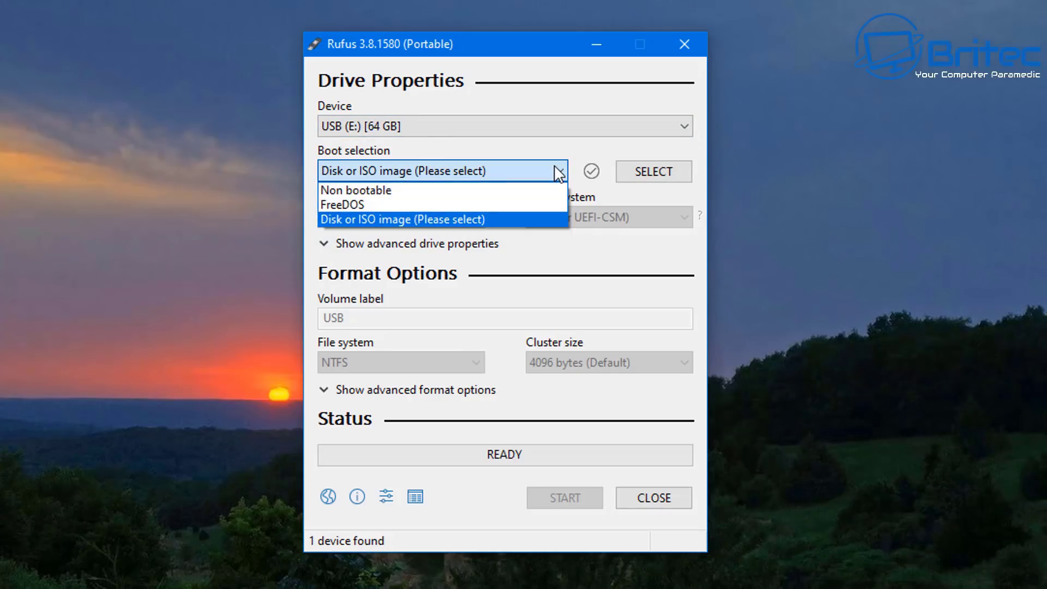
{"action": "left_click", "coordinate": [557, 172]}
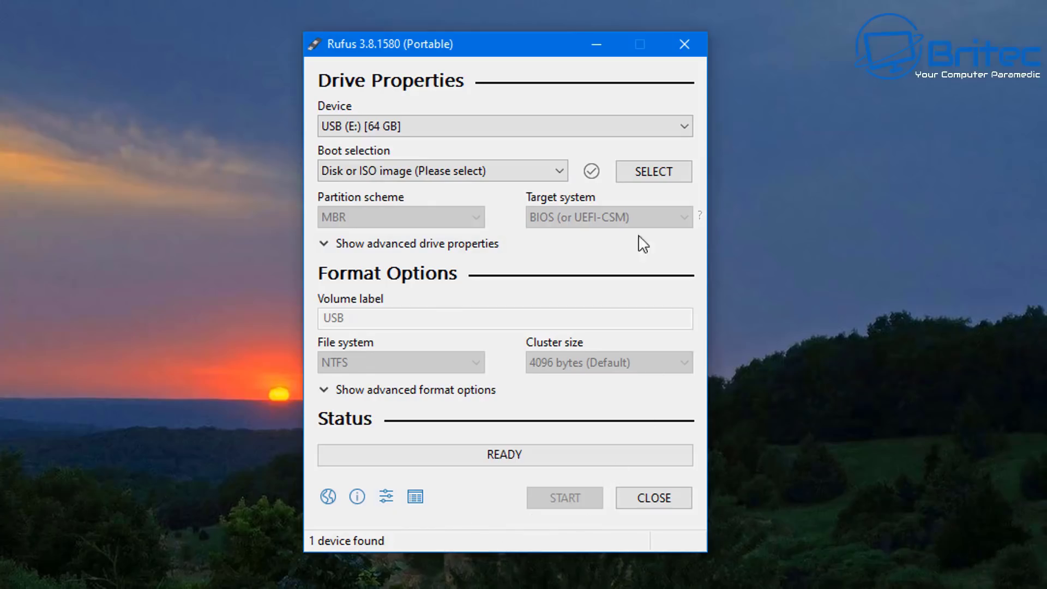
{"action": "left_click", "coordinate": [676, 176]}
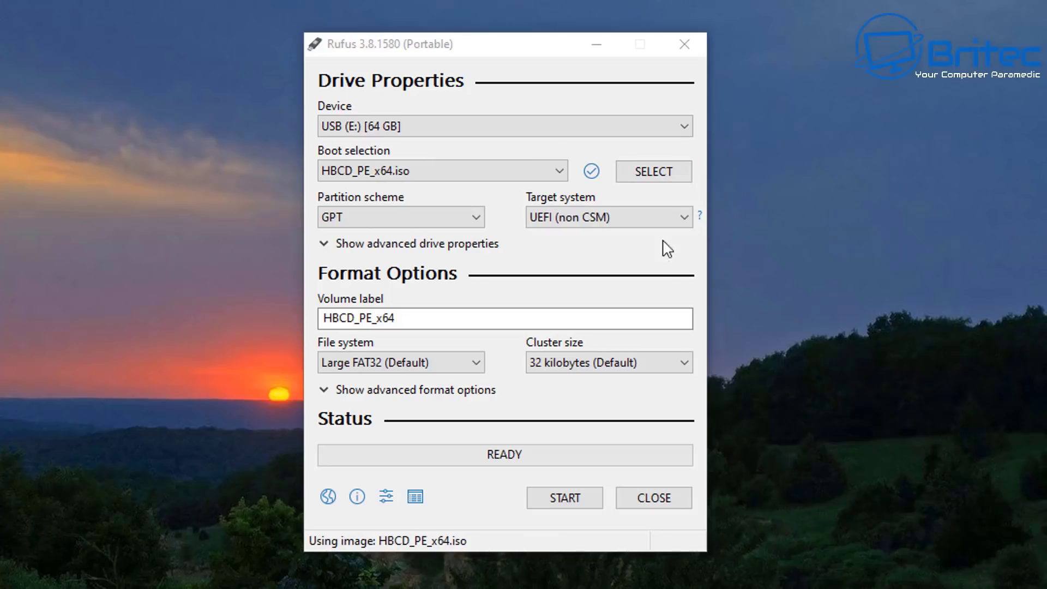
Examine the target system, partition scheme and file system choices, keeping UEFI (non CSM), GPT and Large FAT32
{"action": "left_click", "coordinate": [684, 219]}
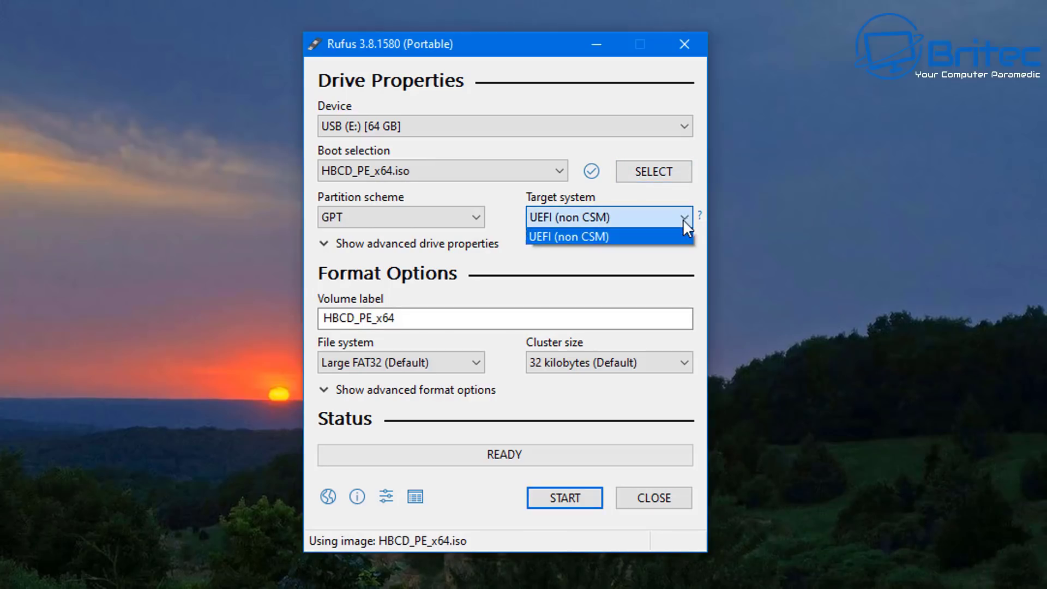
{"action": "left_click", "coordinate": [684, 219]}
{"action": "left_click", "coordinate": [474, 218]}
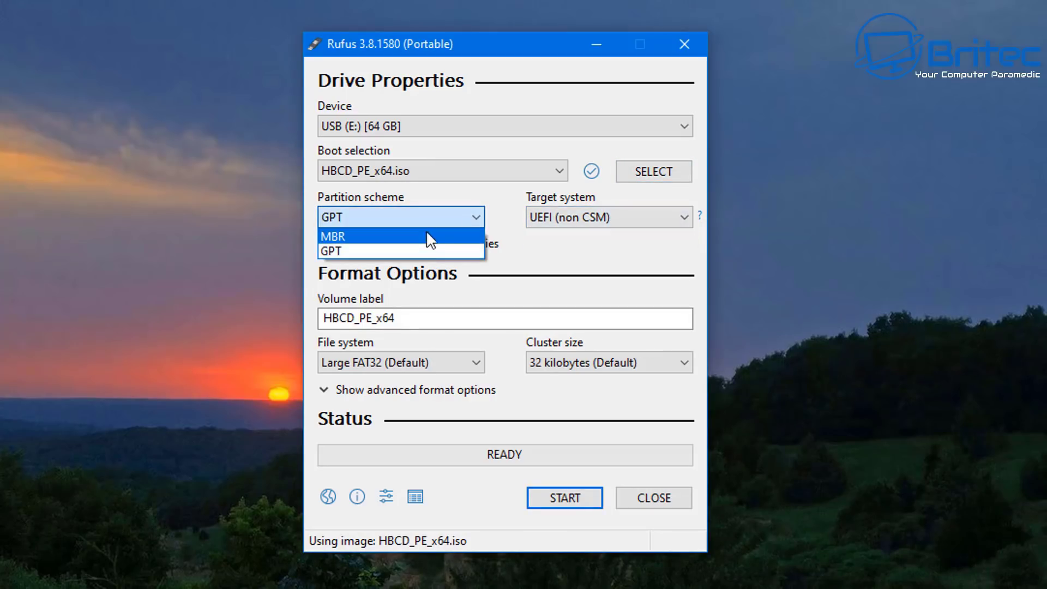
{"action": "left_click", "coordinate": [398, 251]}
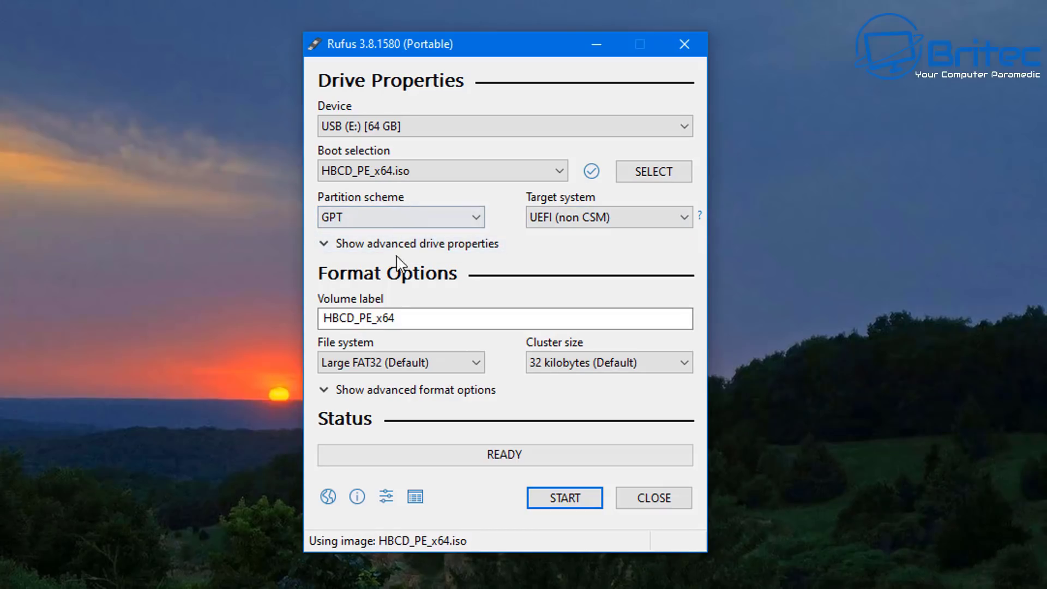
{"action": "left_click", "coordinate": [471, 366]}
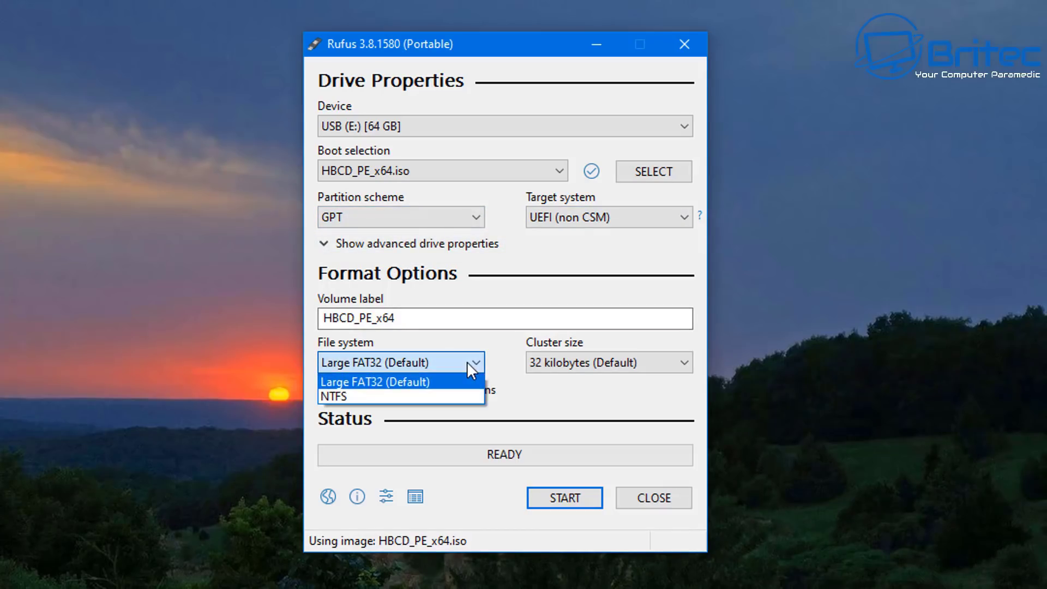
{"action": "left_click", "coordinate": [467, 361]}
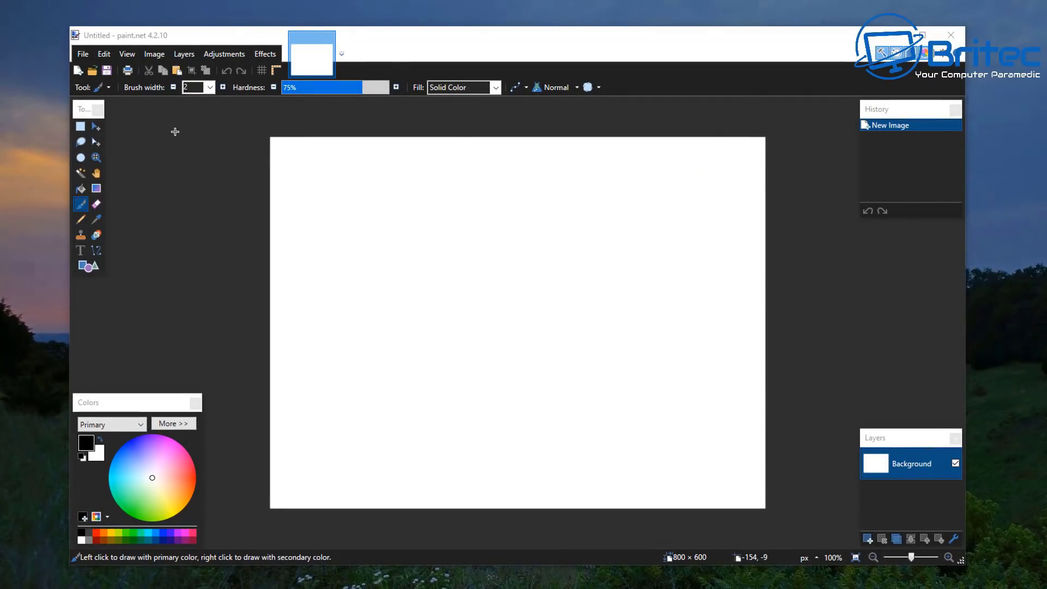
Examine the paintbrush's fill patterns and selection quality options in paint.net, keeping Solid Color
{"action": "left_click", "coordinate": [496, 88]}
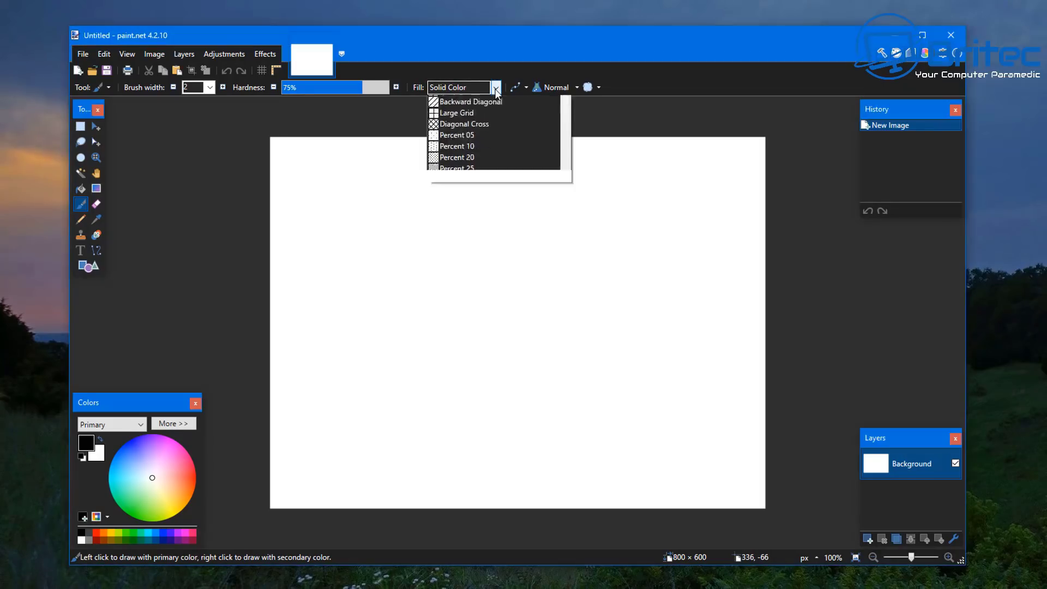
{"action": "left_click", "coordinate": [496, 90]}
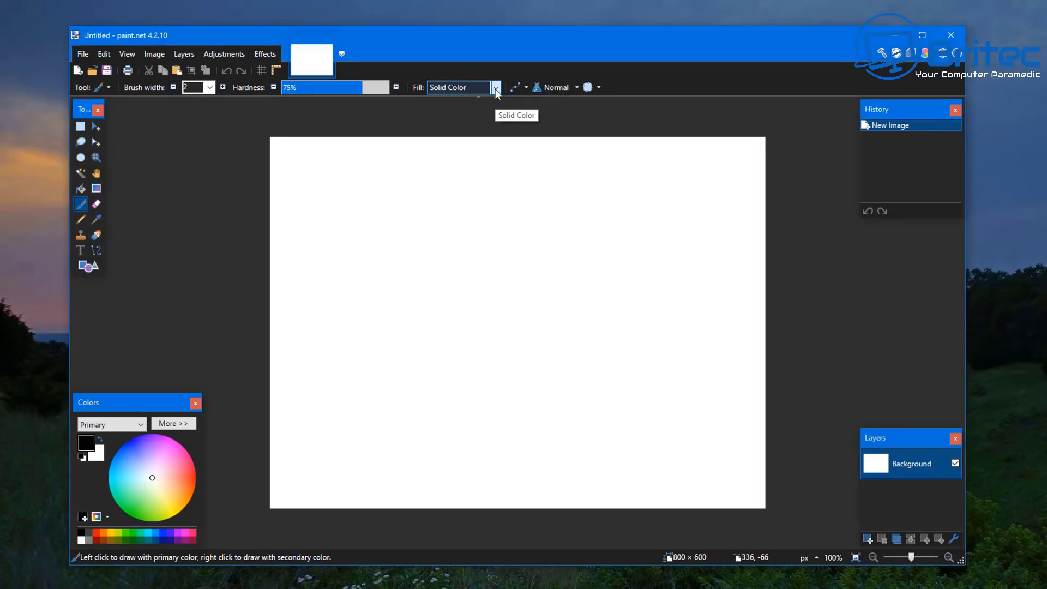
{"action": "left_click", "coordinate": [598, 88]}
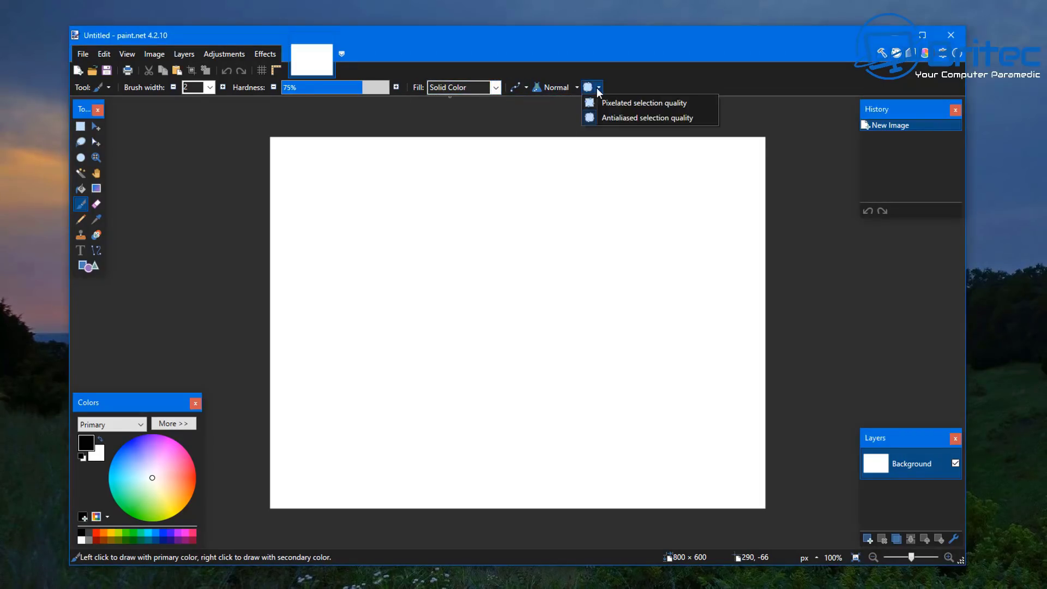
{"action": "left_click", "coordinate": [598, 88]}
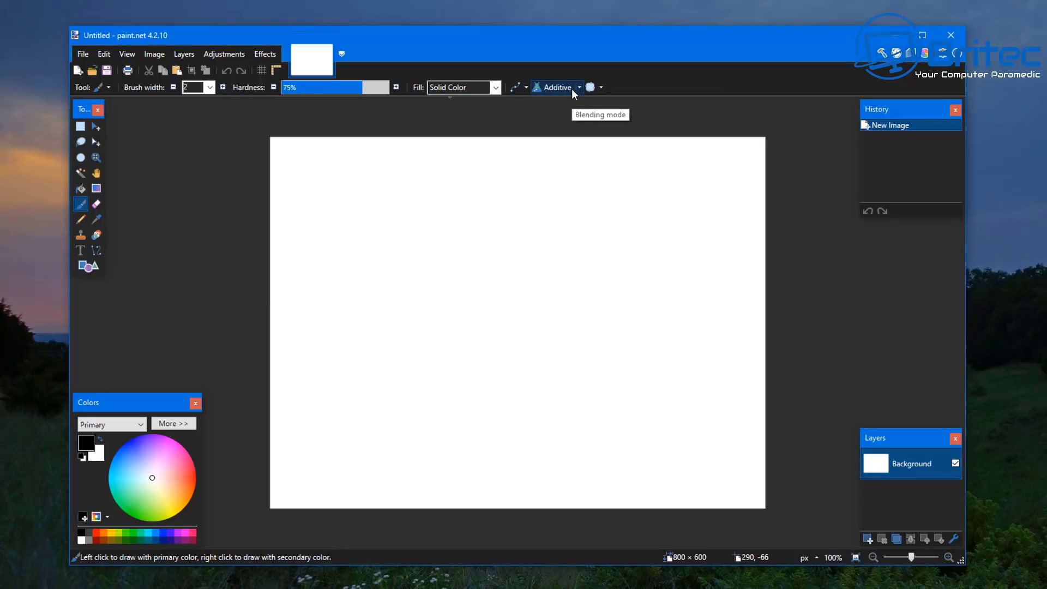
Browse the paintbrush's blending modes, including Color Burn, and set the mode to Reflect
{"action": "left_click", "coordinate": [572, 88]}
{"action": "left_click", "coordinate": [572, 89]}
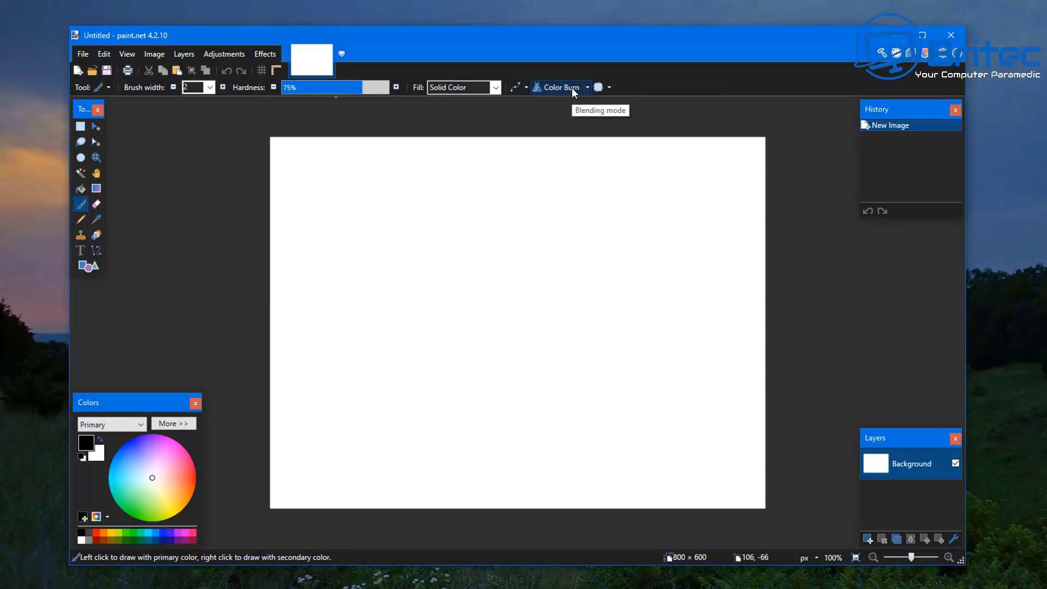
{"action": "left_click", "coordinate": [581, 88]}
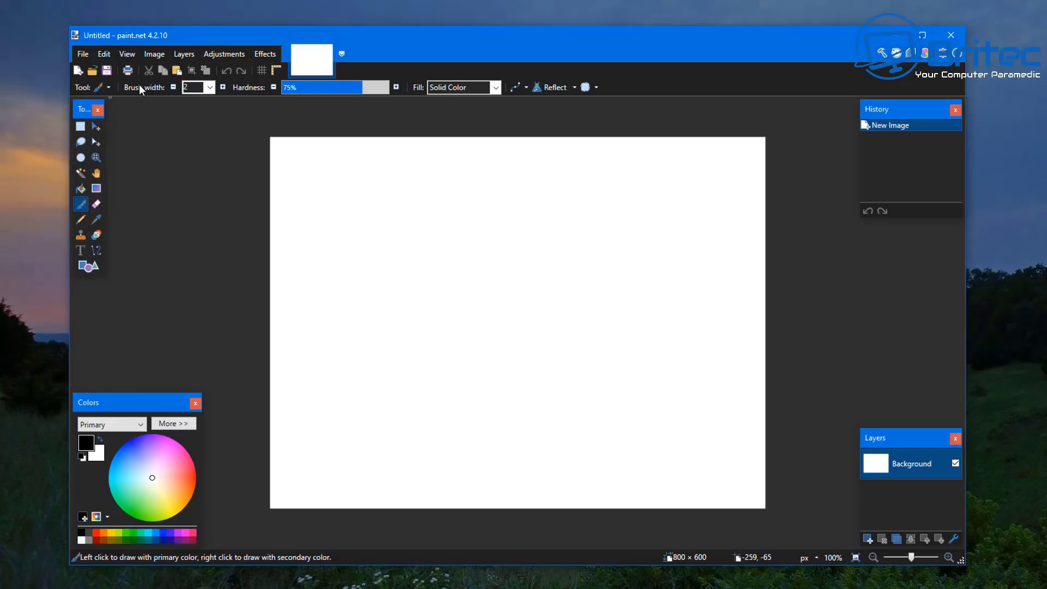
Examine the image adjustments and the Levels adjustment's input and output controls, leaving them unapplied
{"action": "left_click", "coordinate": [224, 57]}
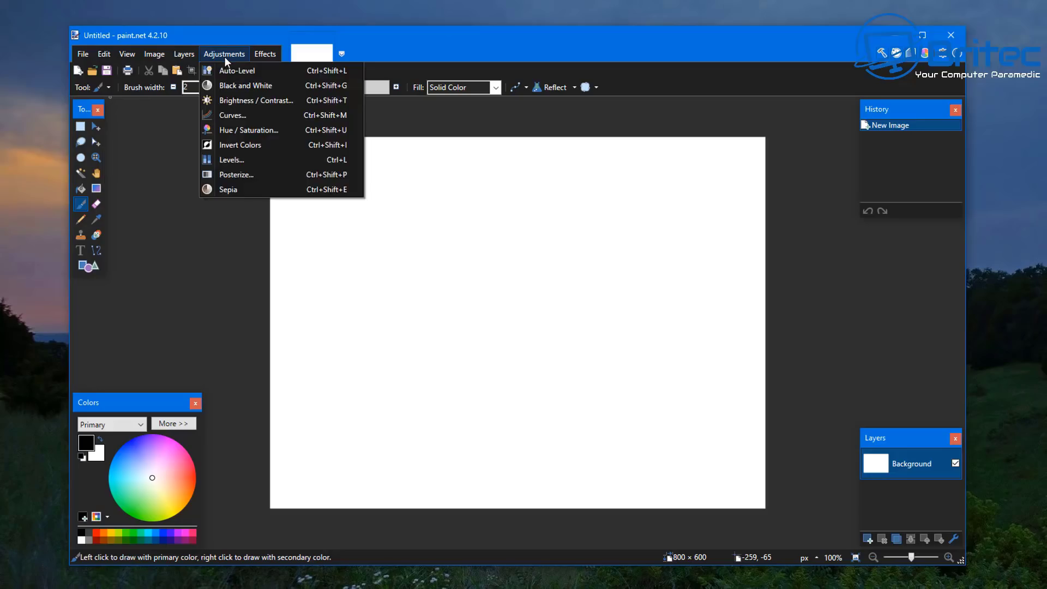
{"action": "left_click", "coordinate": [231, 161]}
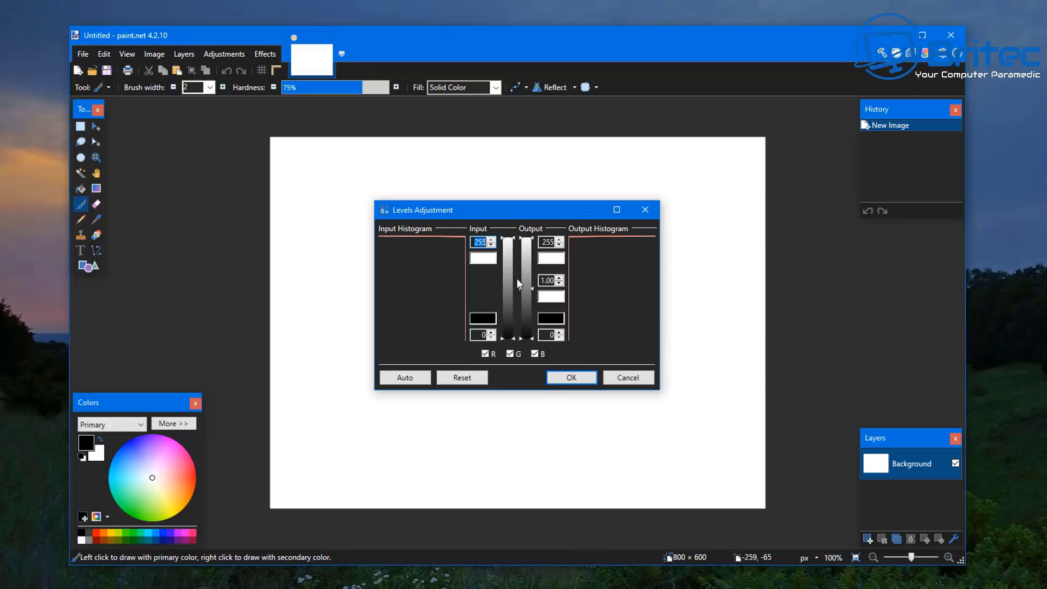
{"action": "left_click", "coordinate": [646, 209]}
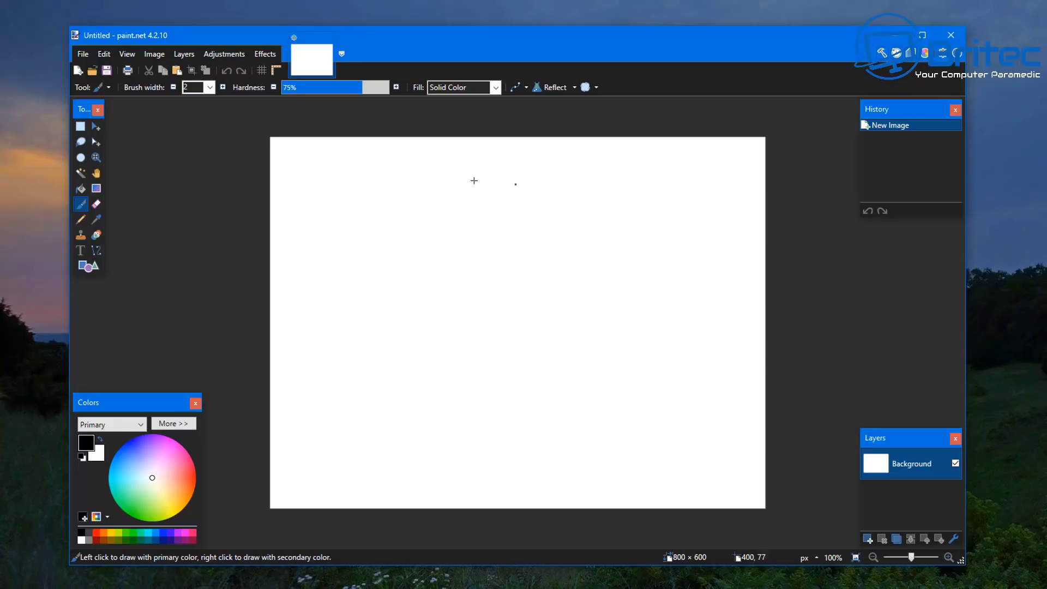
Look through paint.net's layer, file and edit commands, including Layer Properties and Paste into New Layer, and close the program
{"action": "left_click", "coordinate": [183, 54]}
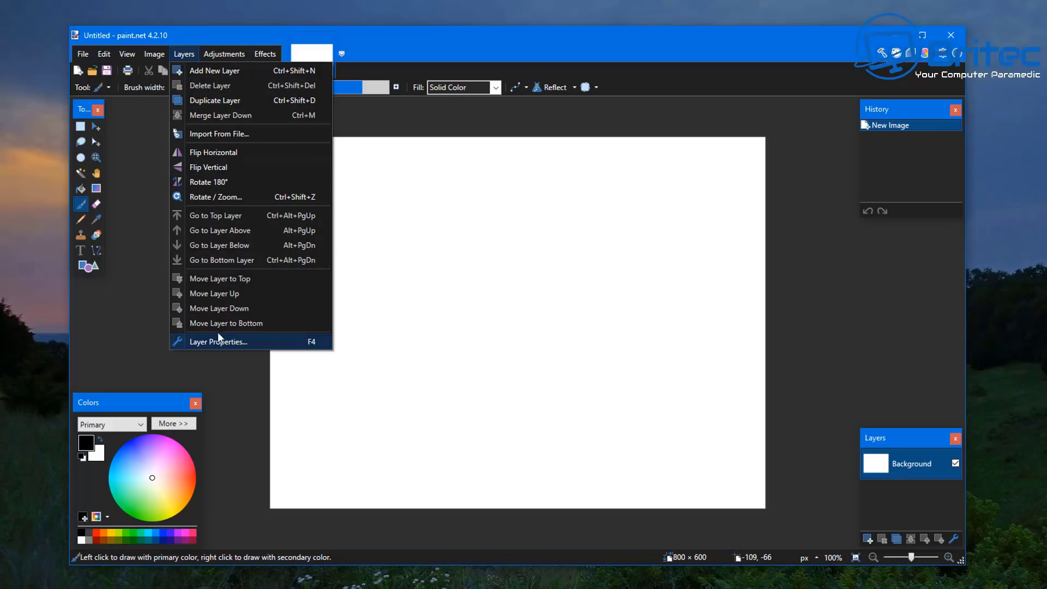
{"action": "left_click", "coordinate": [374, 46]}
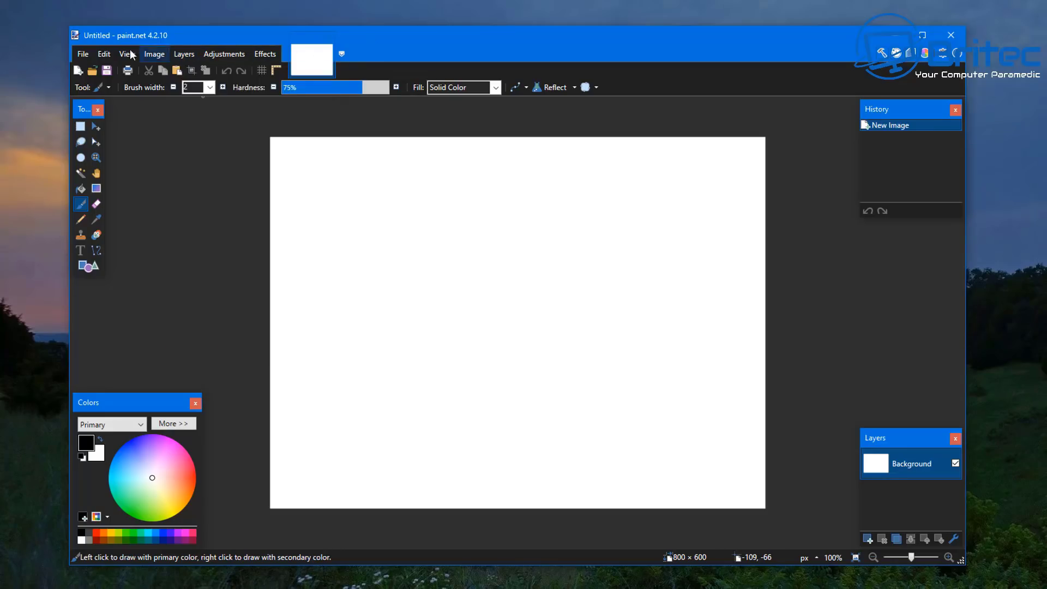
{"action": "left_click", "coordinate": [87, 57]}
{"action": "mouse_move", "coordinate": [104, 53]}
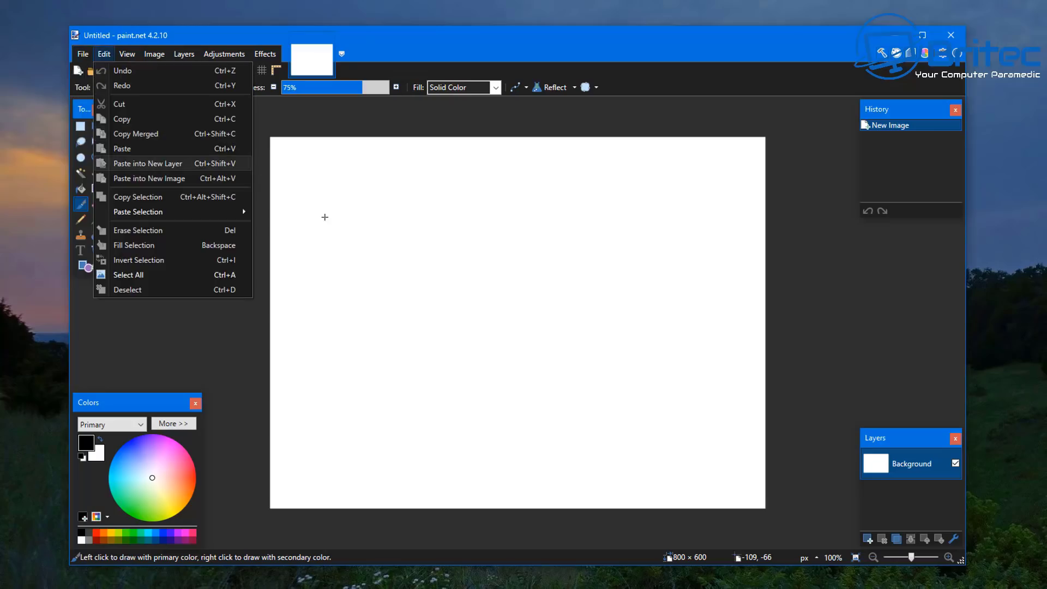
{"action": "left_click", "coordinate": [784, 68]}
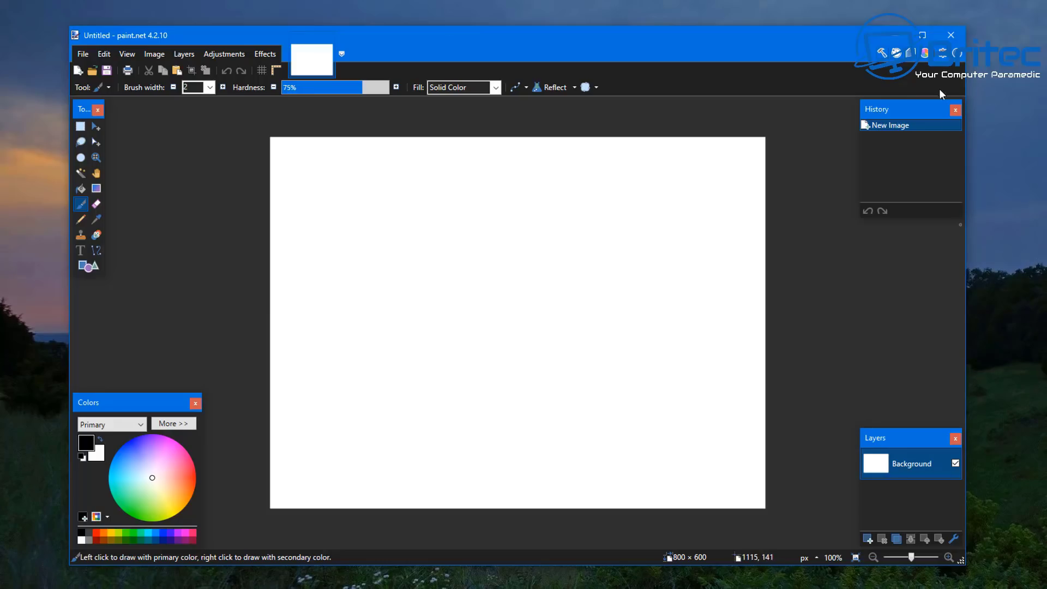
{"action": "left_click", "coordinate": [951, 34]}
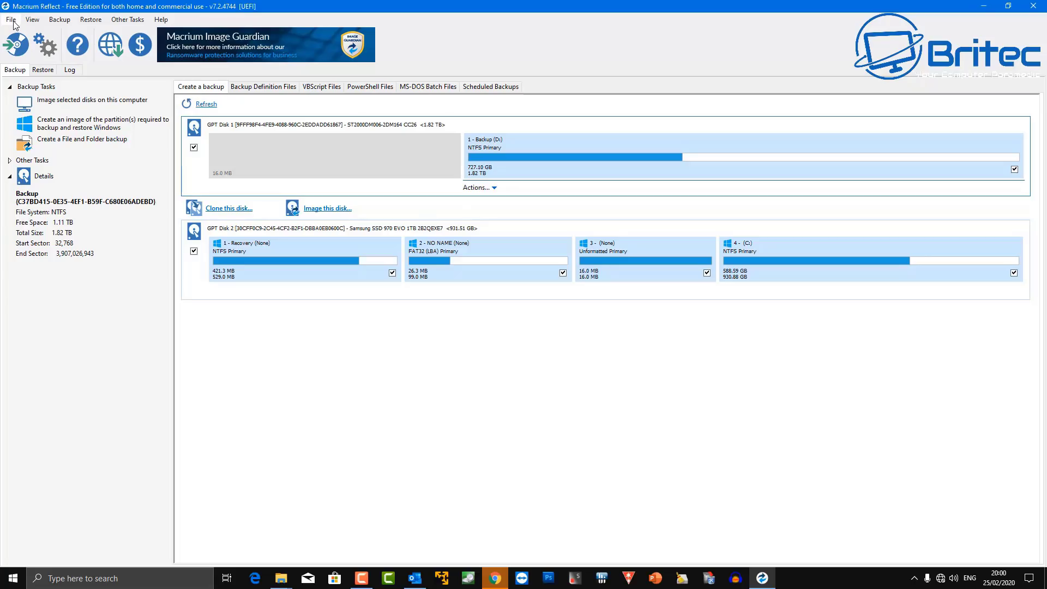
Examine Macrium Reflect's image restore tasks and its backup, restore, rescue media and help commands
{"action": "left_click", "coordinate": [40, 72]}
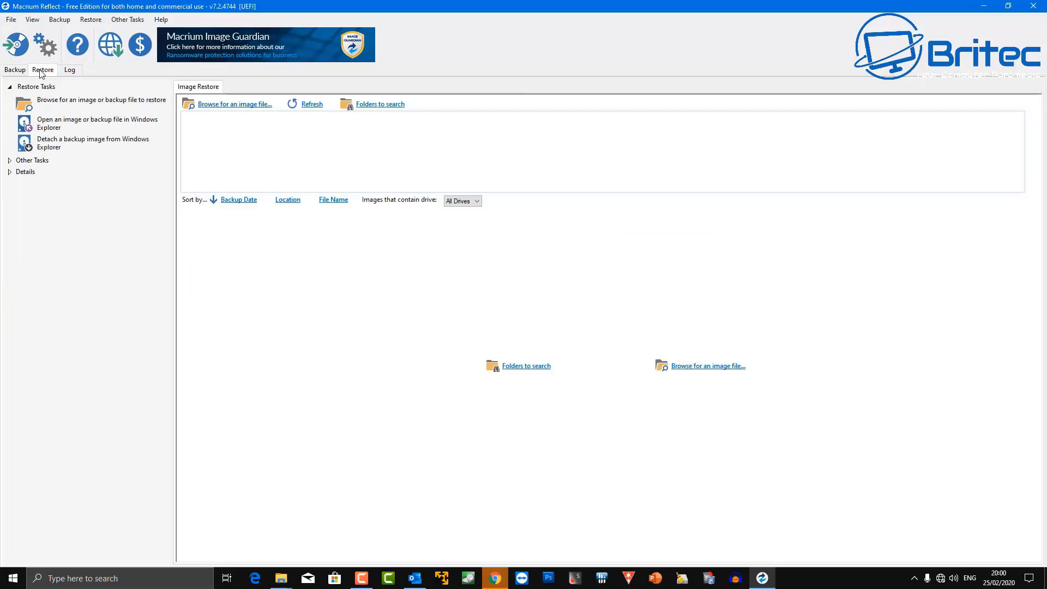
{"action": "left_click", "coordinate": [21, 72]}
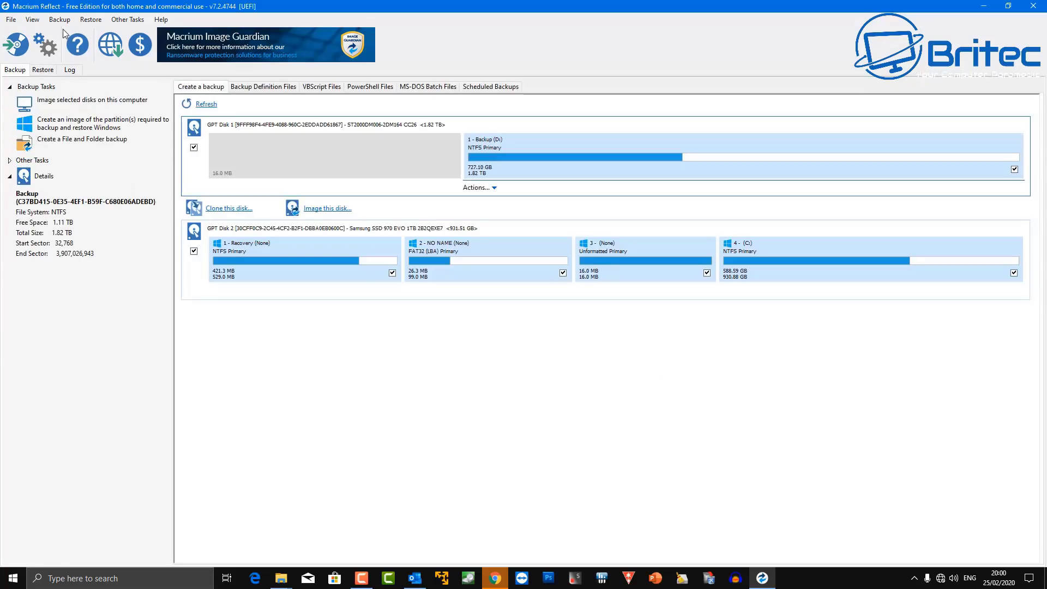
{"action": "left_click", "coordinate": [60, 20]}
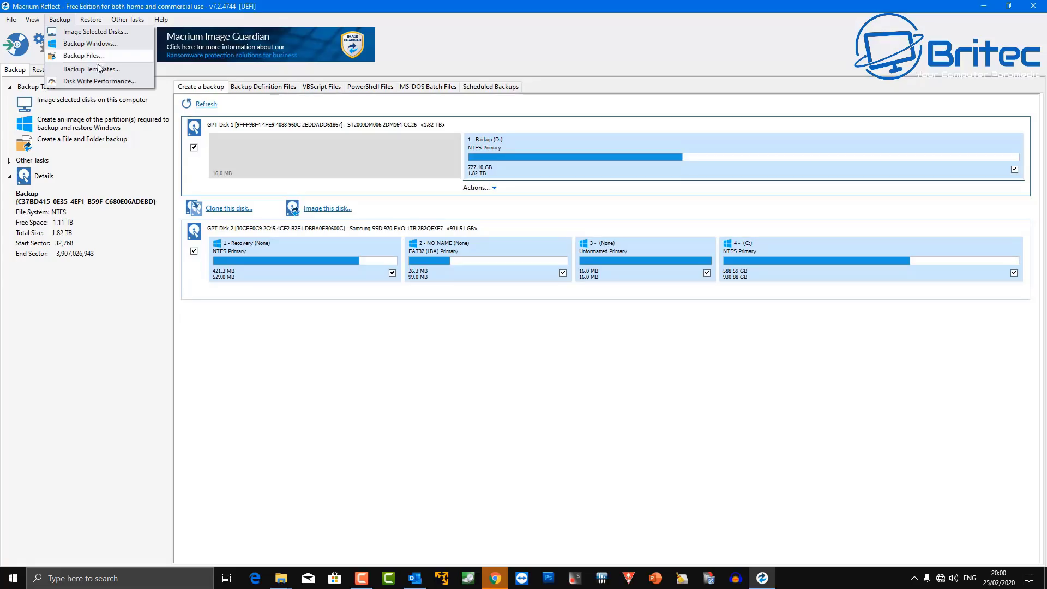
{"action": "left_click", "coordinate": [99, 81]}
{"action": "left_click", "coordinate": [98, 21]}
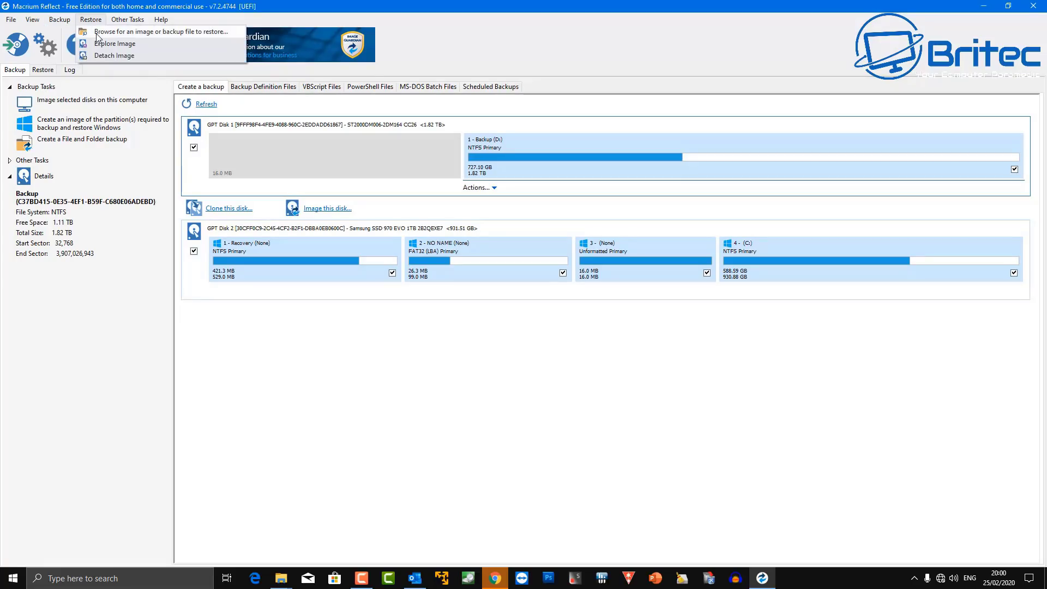
{"action": "mouse_move", "coordinate": [115, 23]}
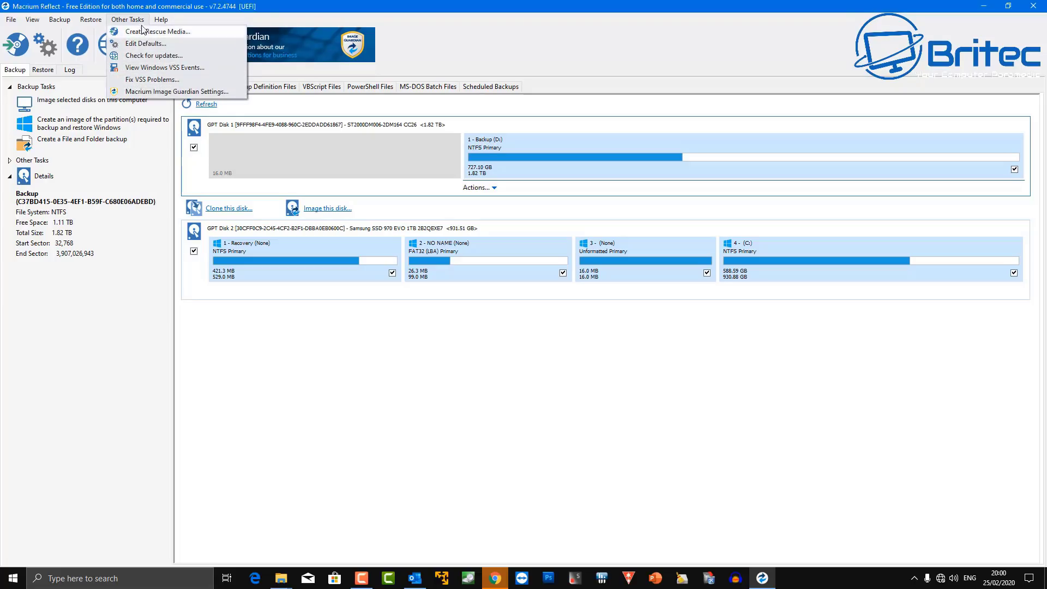
{"action": "mouse_move", "coordinate": [163, 21]}
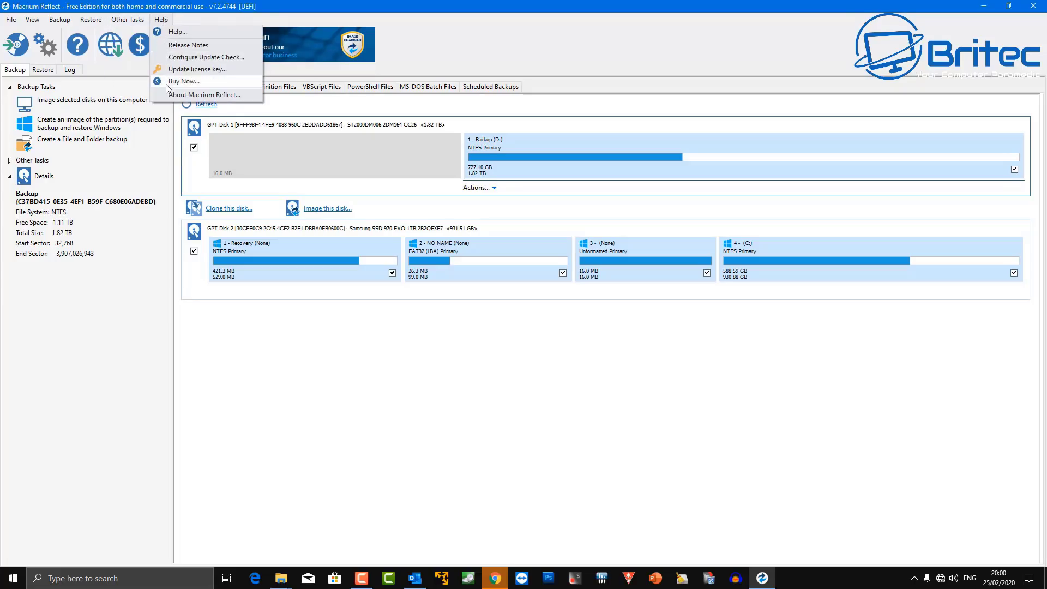
{"action": "left_click", "coordinate": [459, 47]}
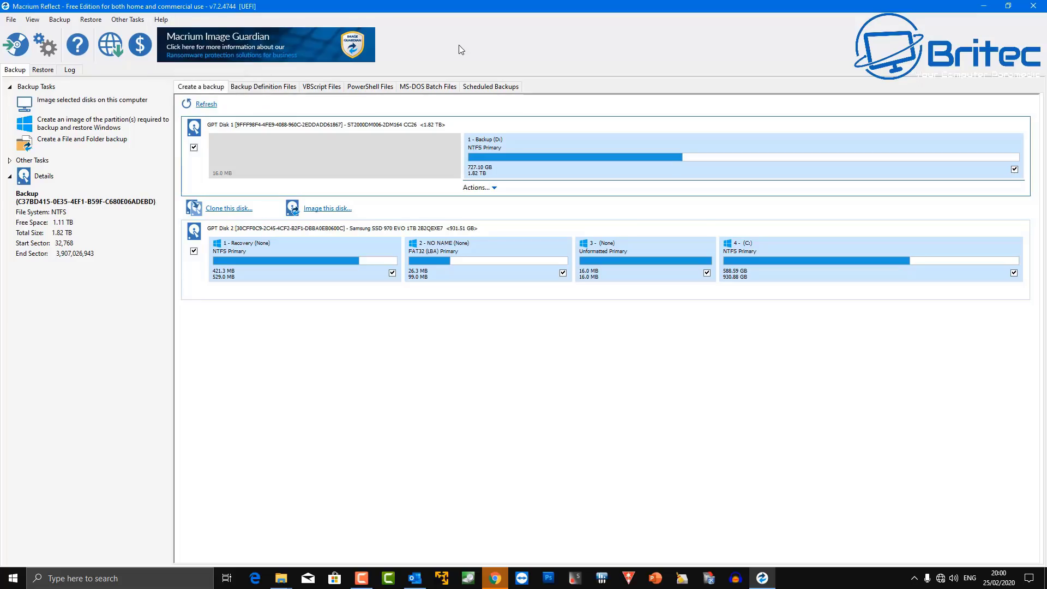
Review the backup definition, VBScript, PowerShell, MS-DOS batch and scheduled backup lists, and close Macrium Reflect
{"action": "left_click", "coordinate": [266, 88]}
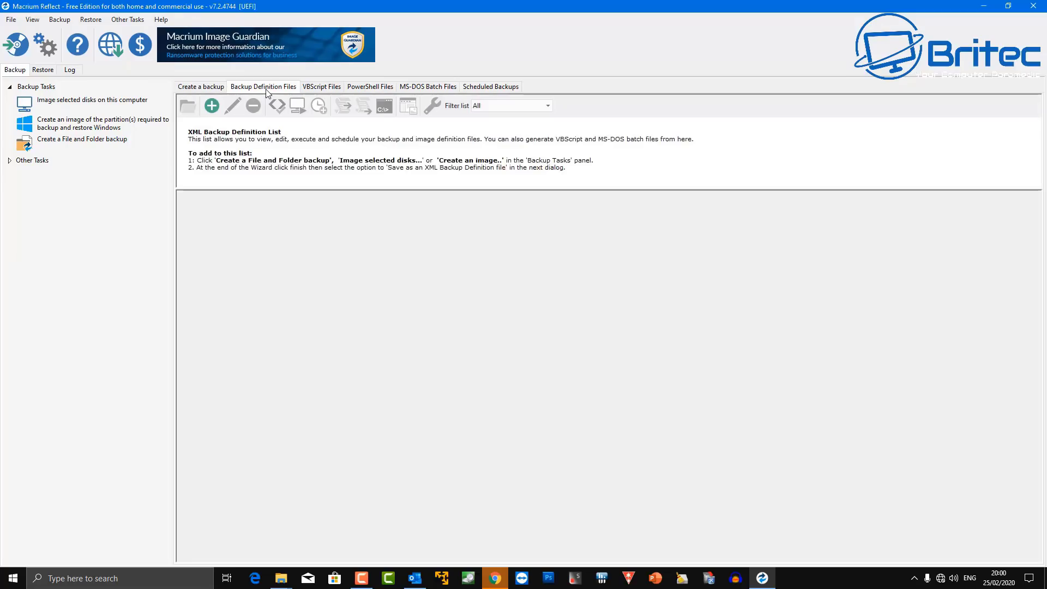
{"action": "left_click", "coordinate": [319, 90]}
{"action": "left_click", "coordinate": [374, 92]}
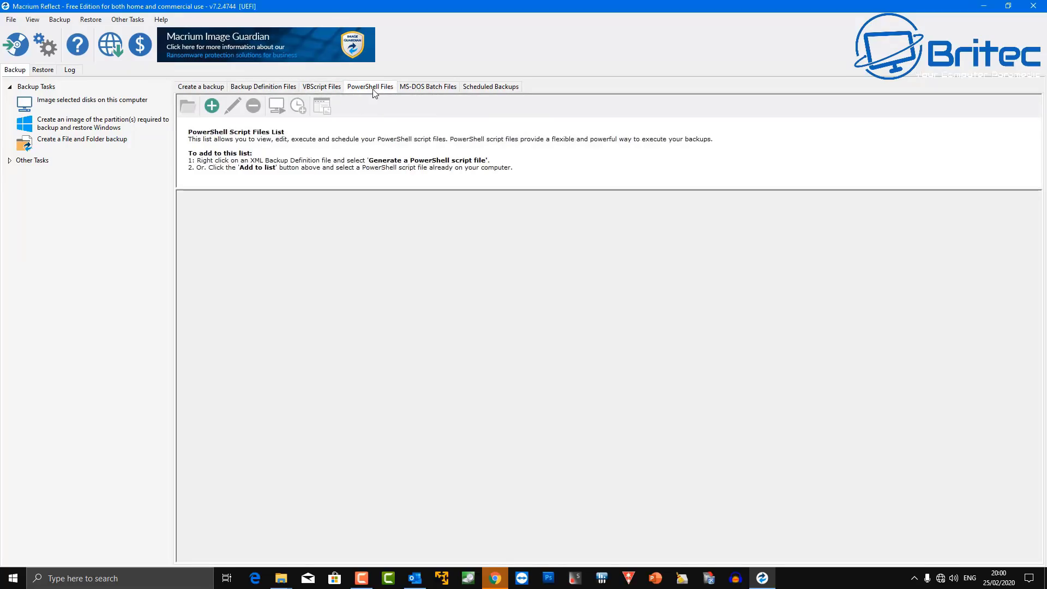
{"action": "left_click", "coordinate": [416, 93]}
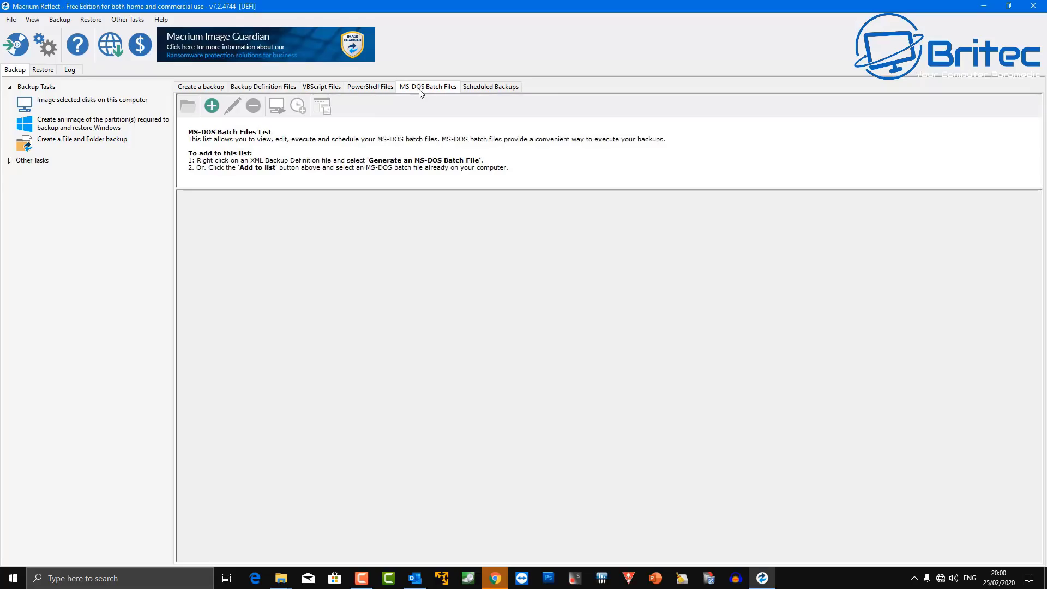
{"action": "left_click", "coordinate": [479, 90]}
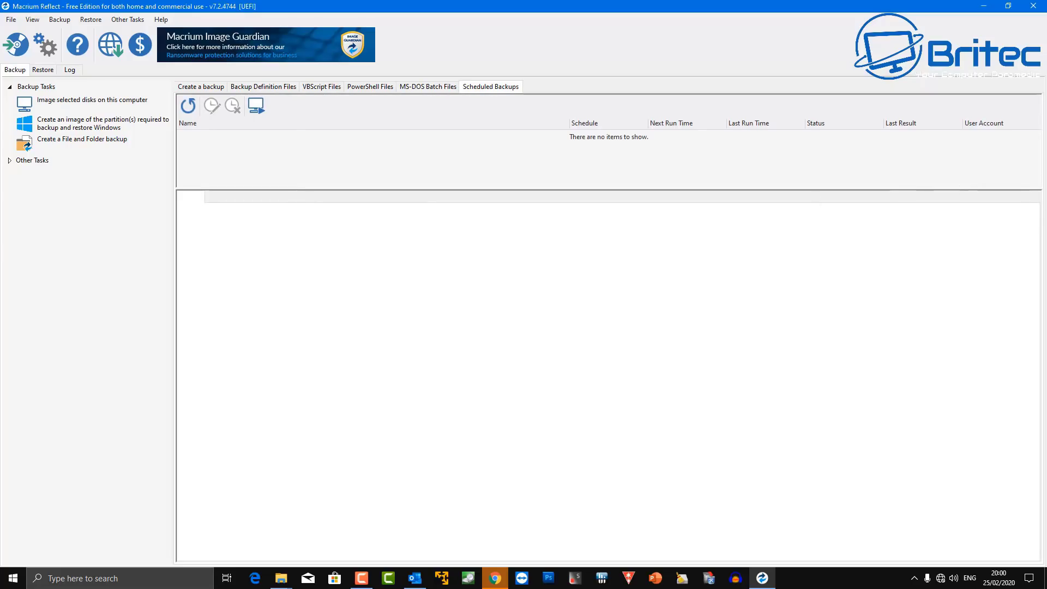
{"action": "left_click", "coordinate": [1033, 6]}
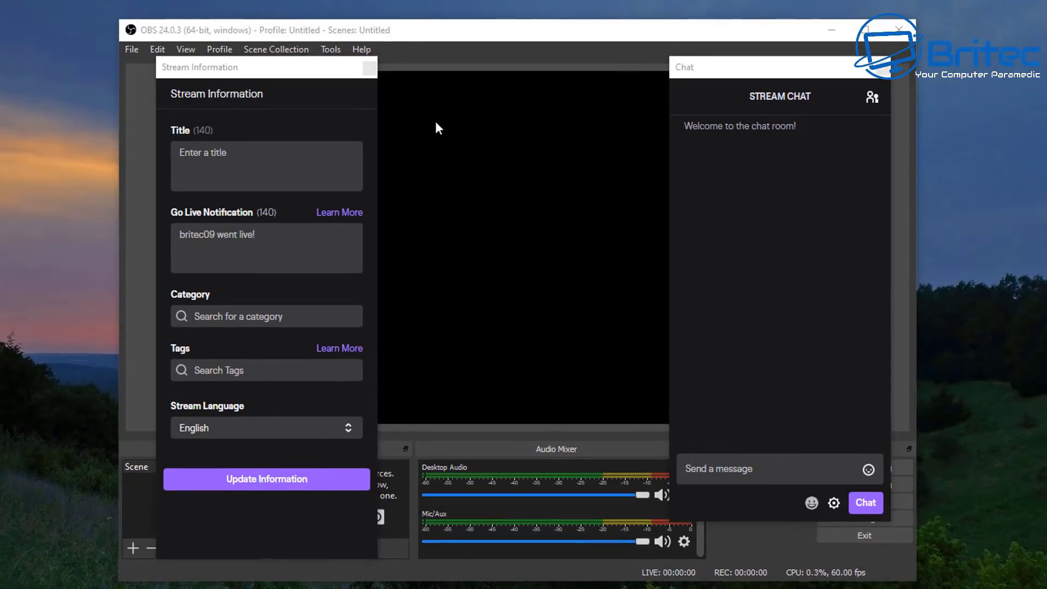
Close the Stream Information and Chat docks in OBS, acknowledging both dock-closing notices
{"action": "left_click", "coordinate": [371, 68]}
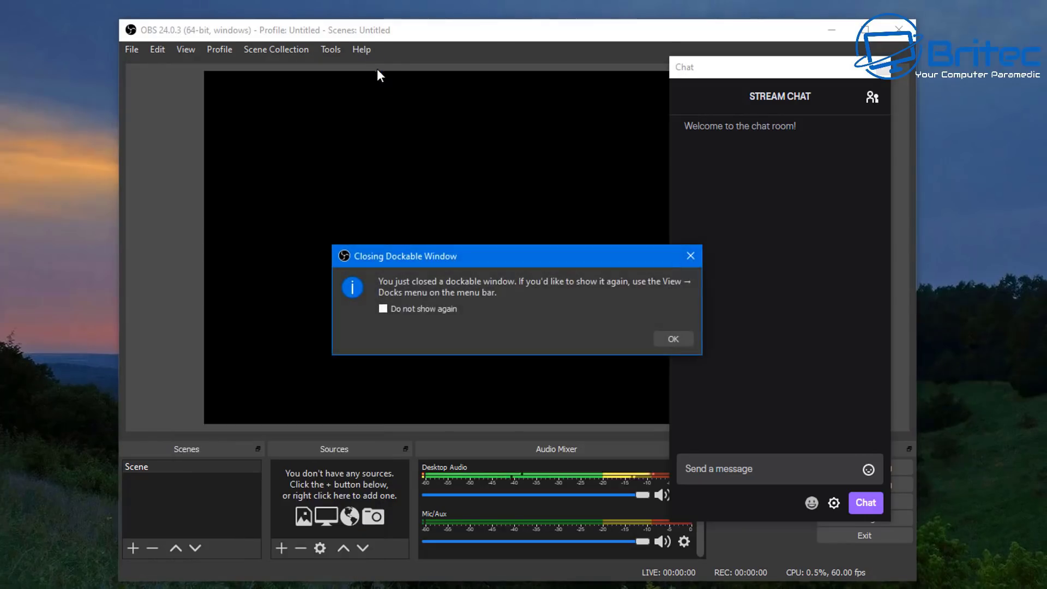
{"action": "left_click", "coordinate": [662, 339]}
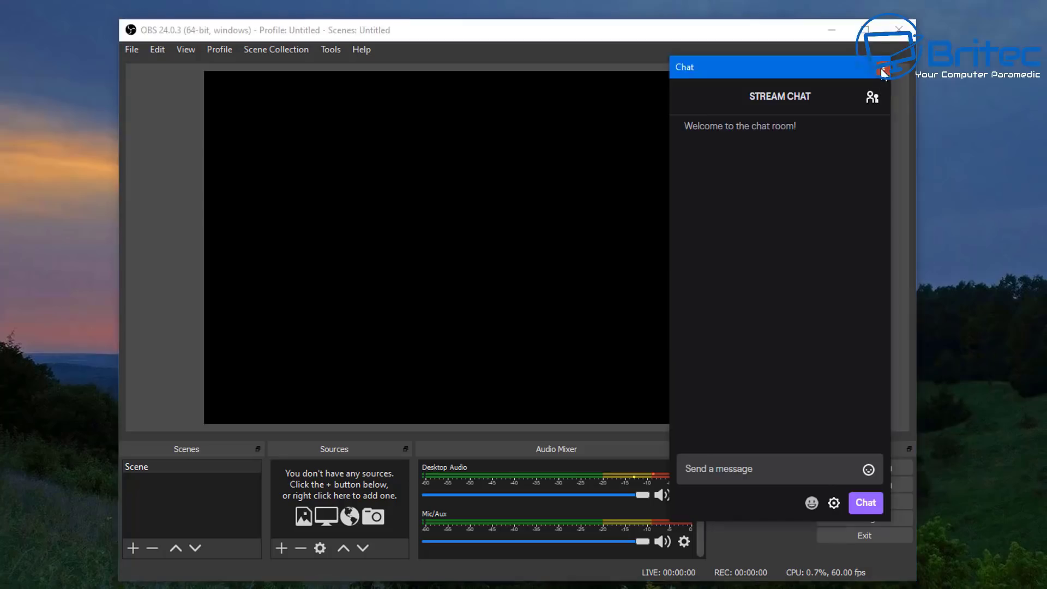
{"action": "left_click", "coordinate": [884, 69]}
{"action": "left_click", "coordinate": [676, 339]}
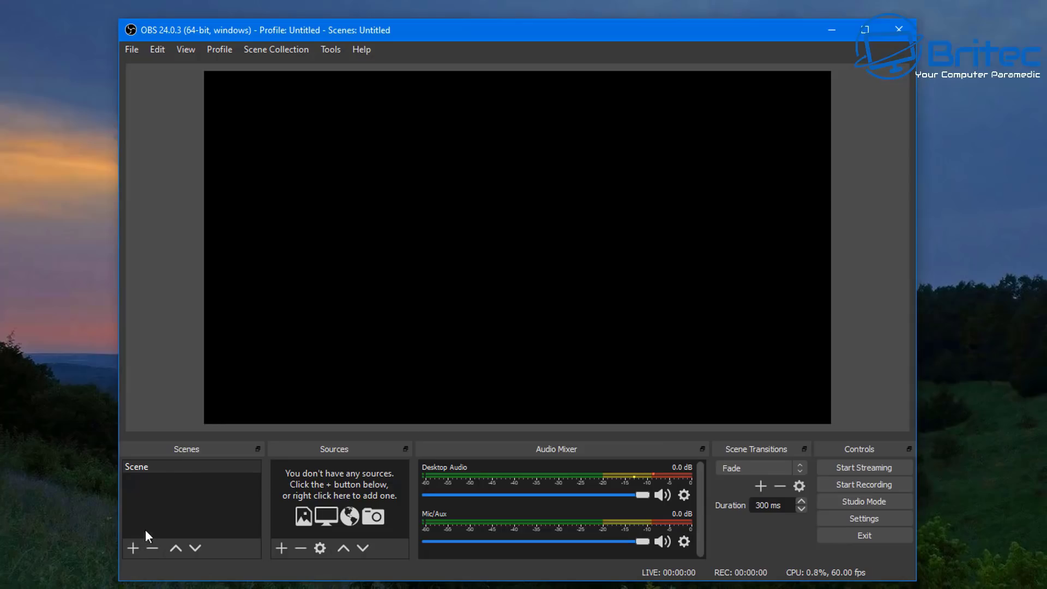
Check the Add Scene prompt and the available source types, without adding a scene or source
{"action": "left_click", "coordinate": [136, 547]}
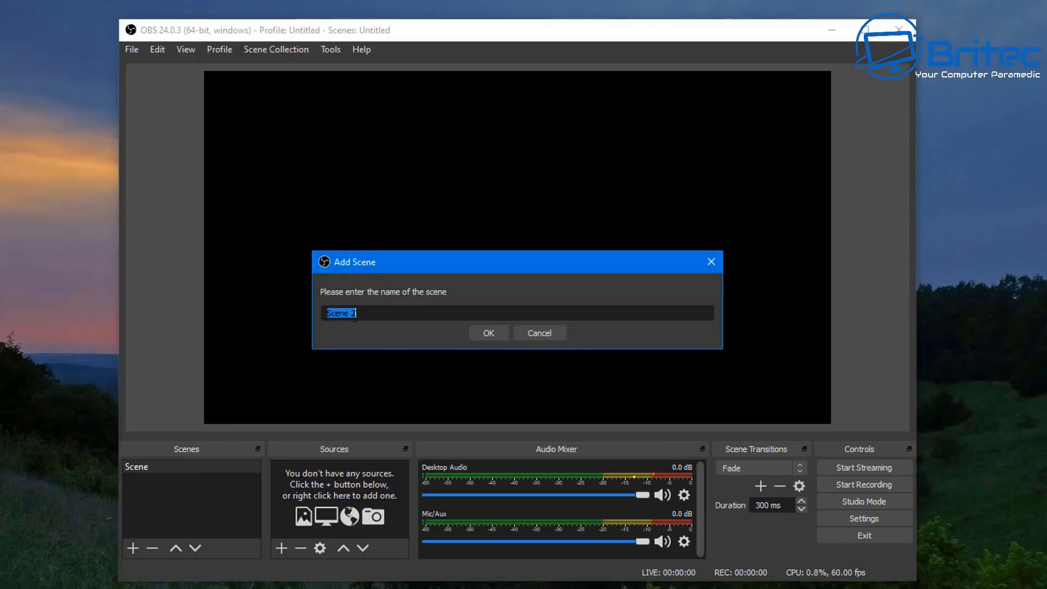
{"action": "left_click", "coordinate": [525, 336]}
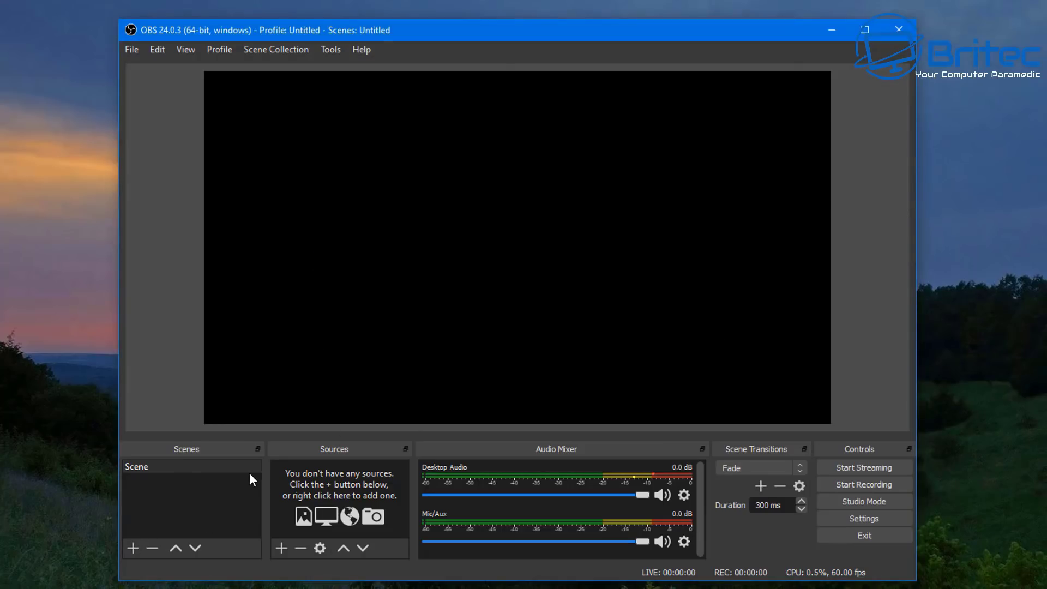
{"action": "left_click", "coordinate": [282, 547]}
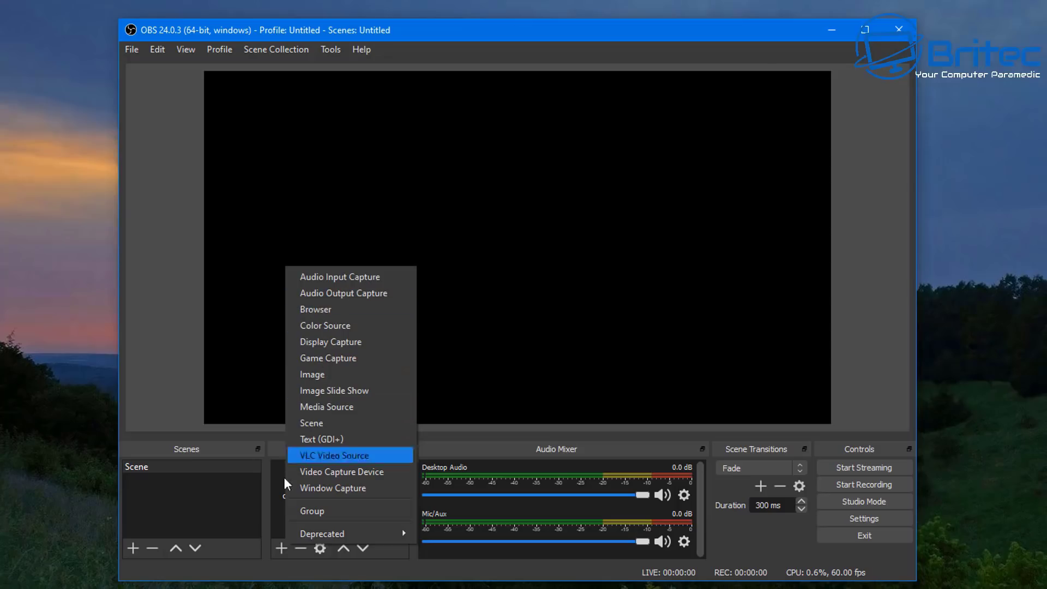
{"action": "left_click", "coordinate": [283, 547]}
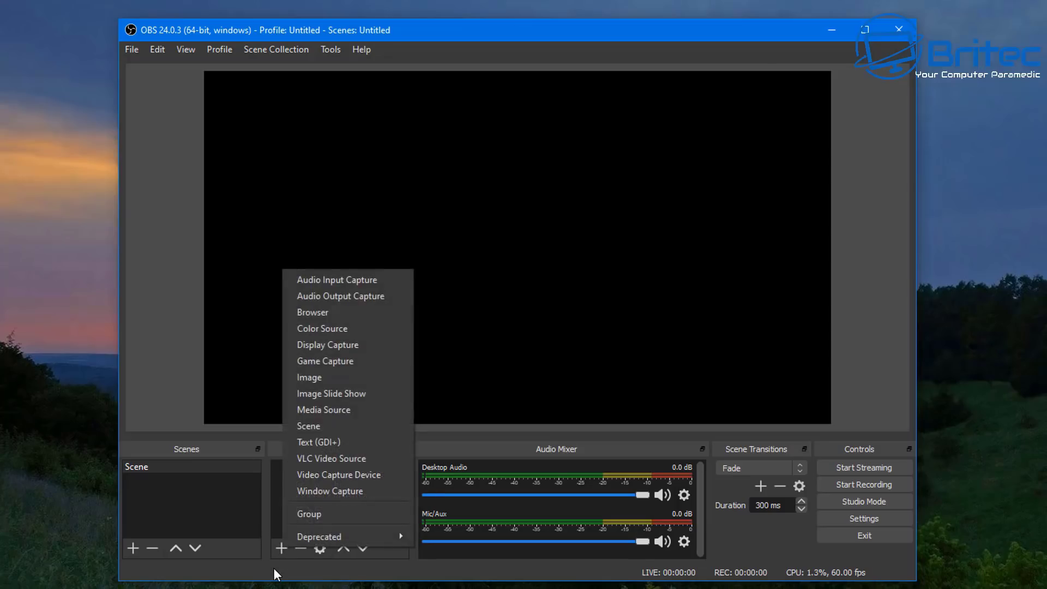
{"action": "left_click", "coordinate": [274, 568]}
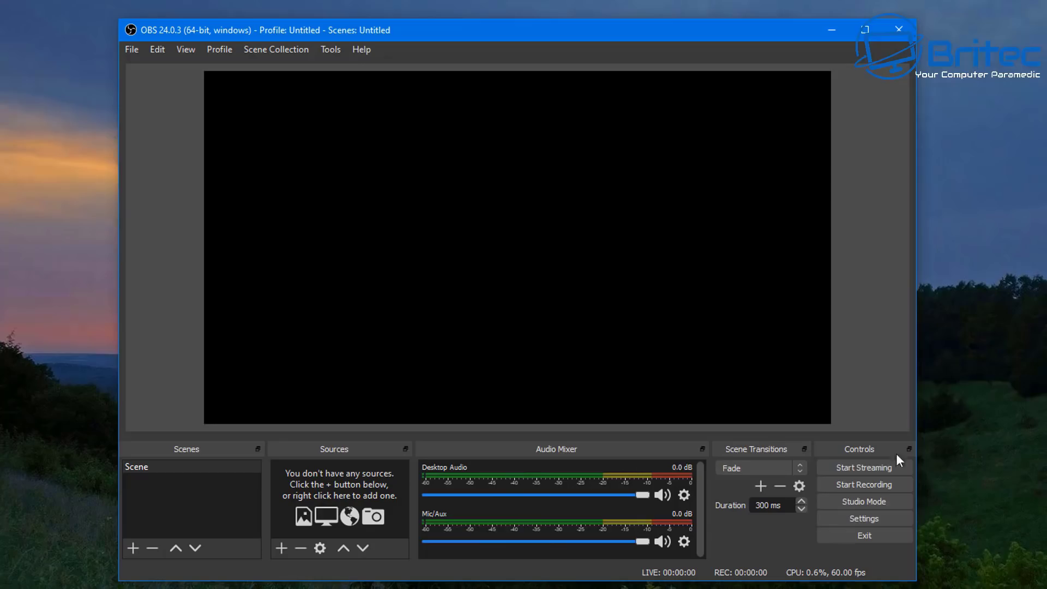
Examine the General and Stream settings, including the Twitch service and server options, and leave them unsaved
{"action": "left_click", "coordinate": [865, 518]}
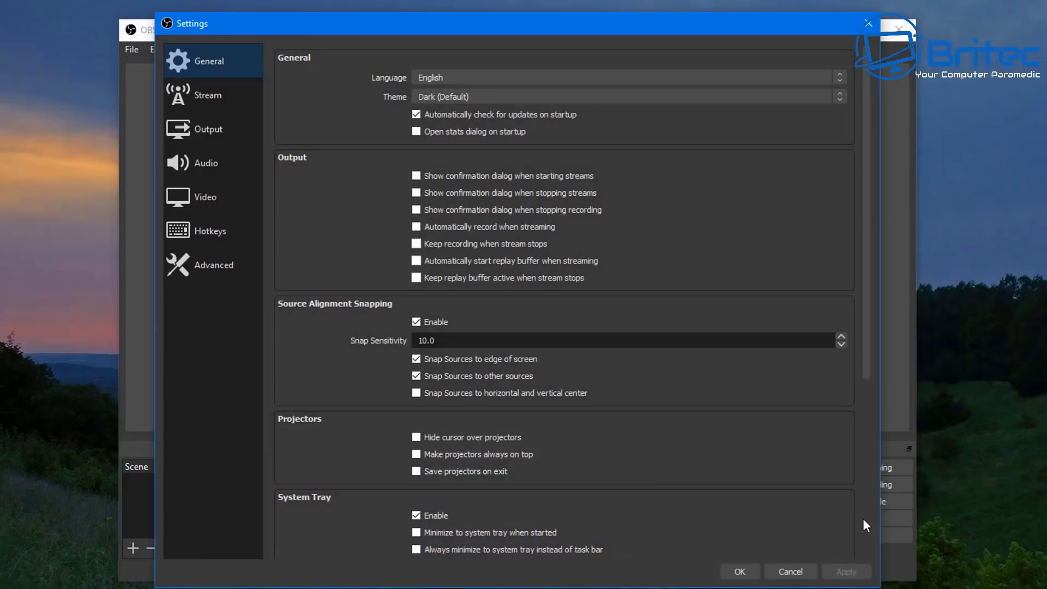
{"action": "left_click", "coordinate": [199, 100]}
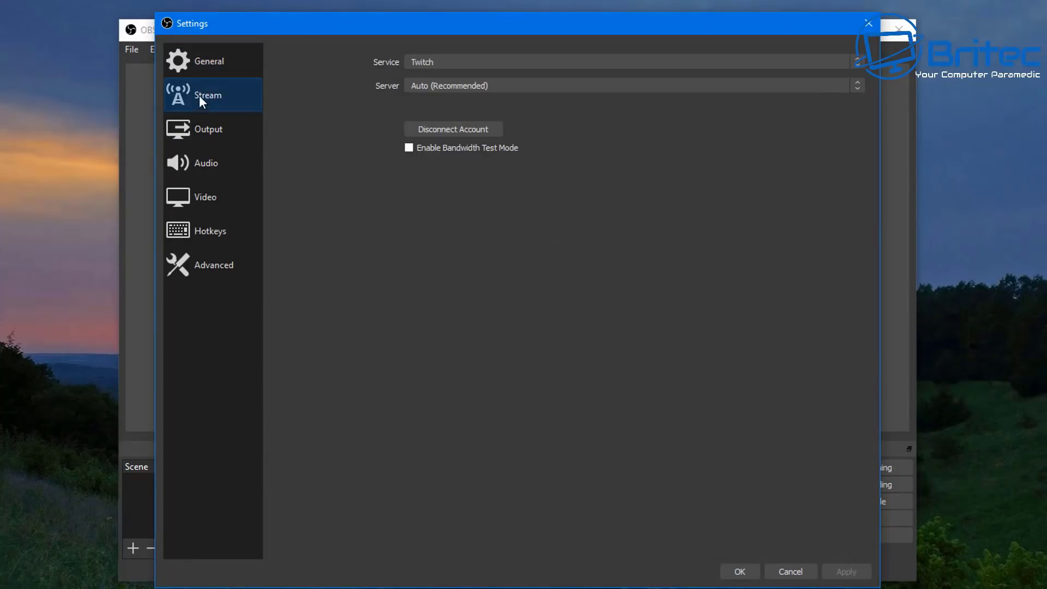
{"action": "left_click", "coordinate": [204, 70]}
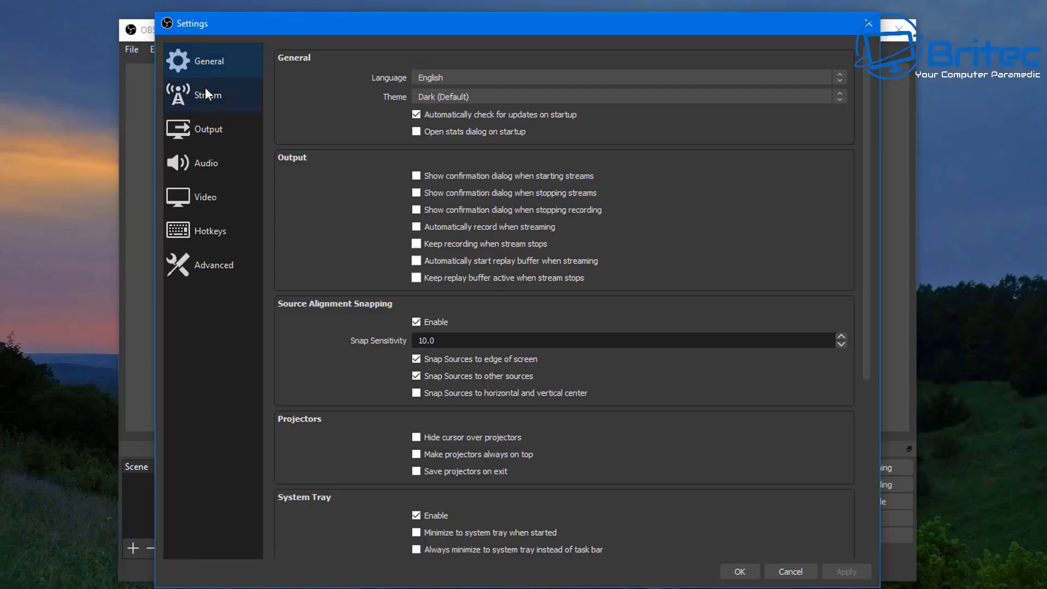
{"action": "left_click", "coordinate": [207, 95]}
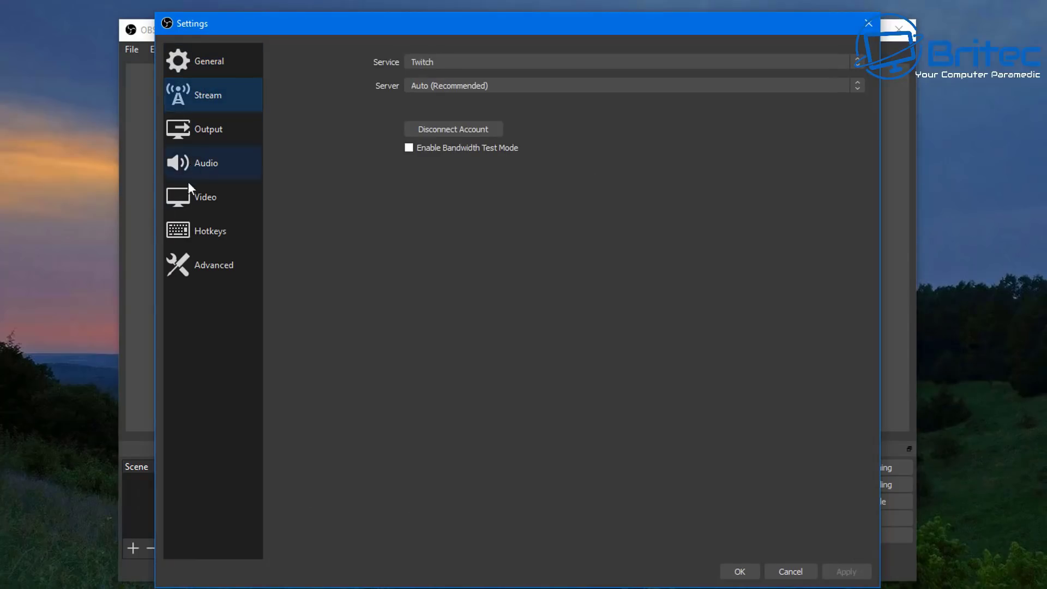
{"action": "left_click", "coordinate": [192, 59]}
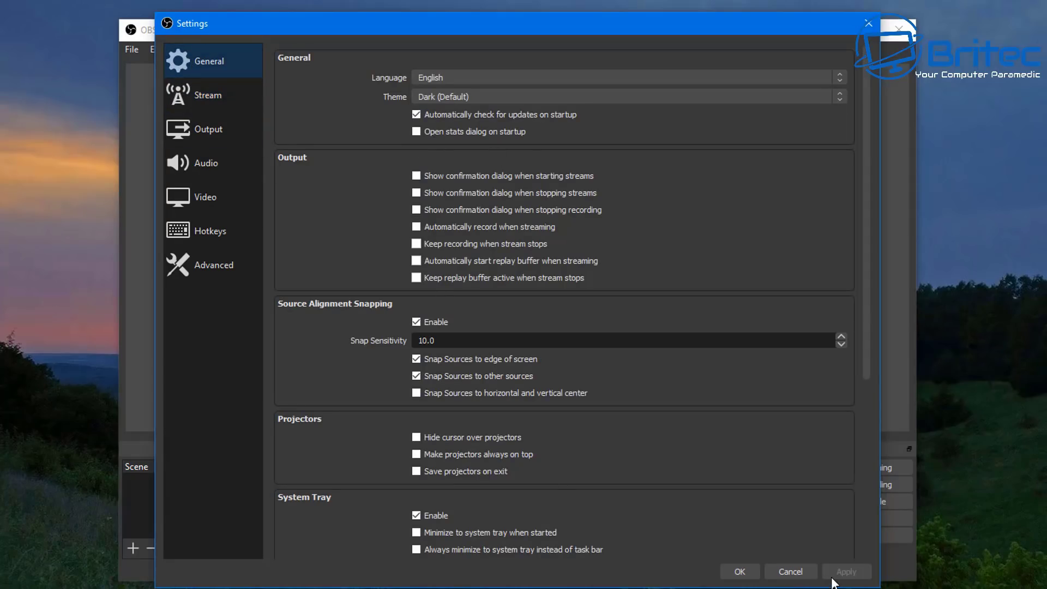
{"action": "left_click", "coordinate": [789, 571]}
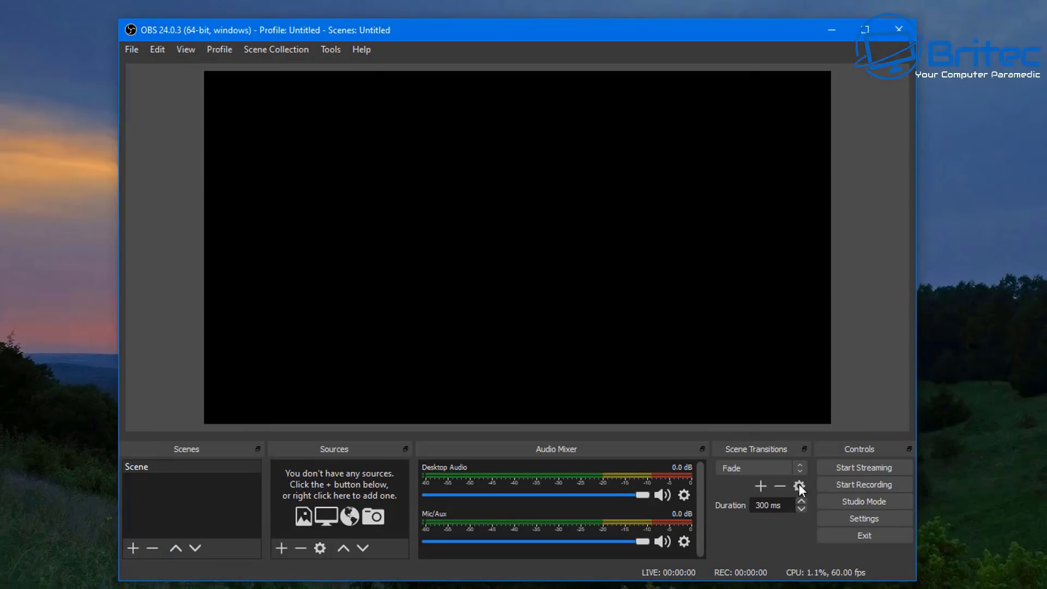
Check the available scene transition types and the Desktop Audio filter types without adding any, and close OBS
{"action": "left_click", "coordinate": [761, 482]}
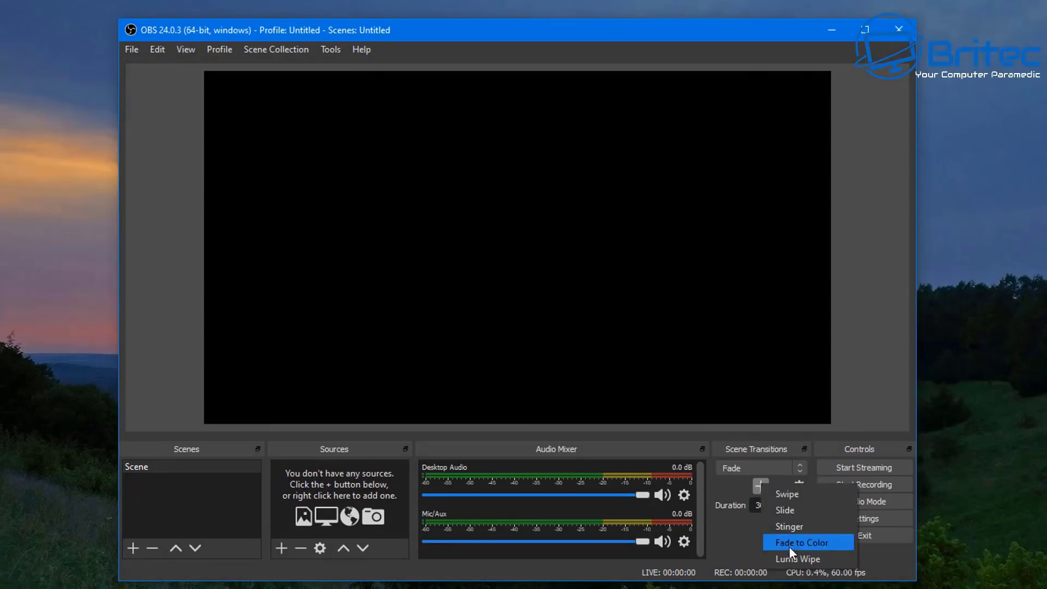
{"action": "left_click", "coordinate": [731, 527]}
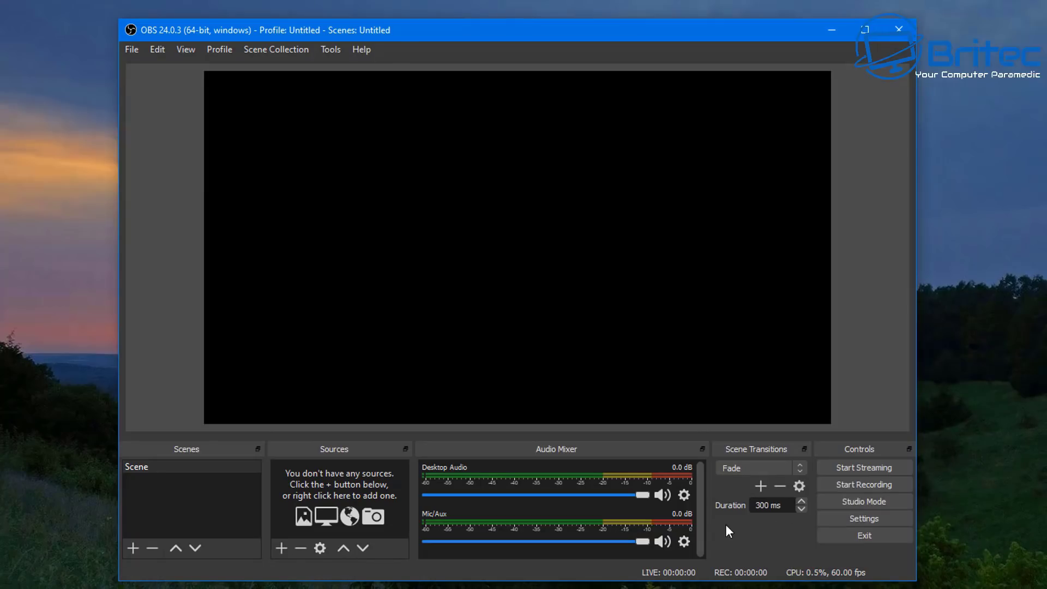
{"action": "left_click", "coordinate": [684, 494]}
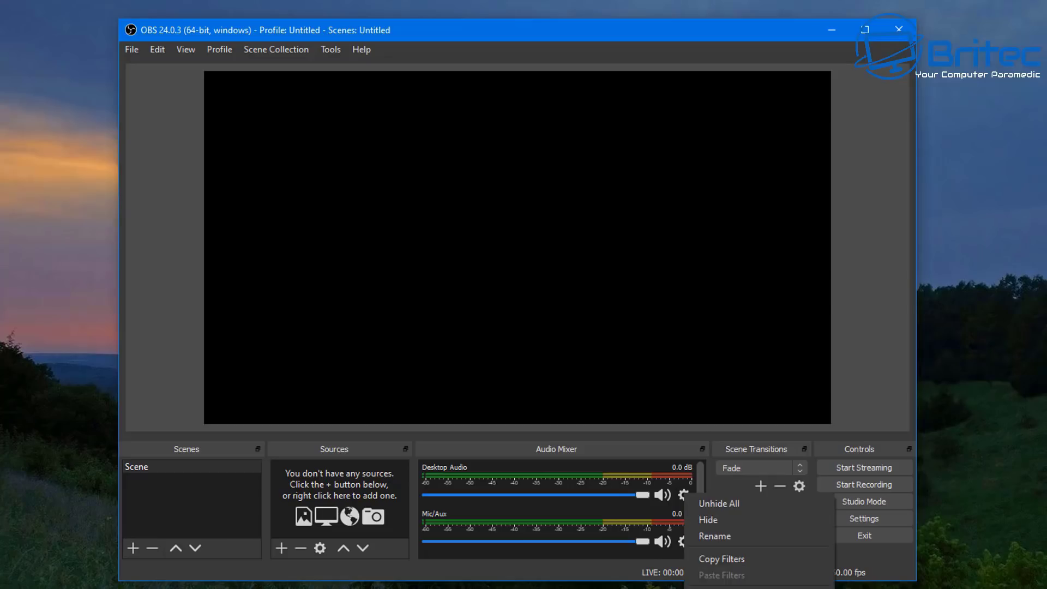
{"action": "left_click", "coordinate": [720, 587]}
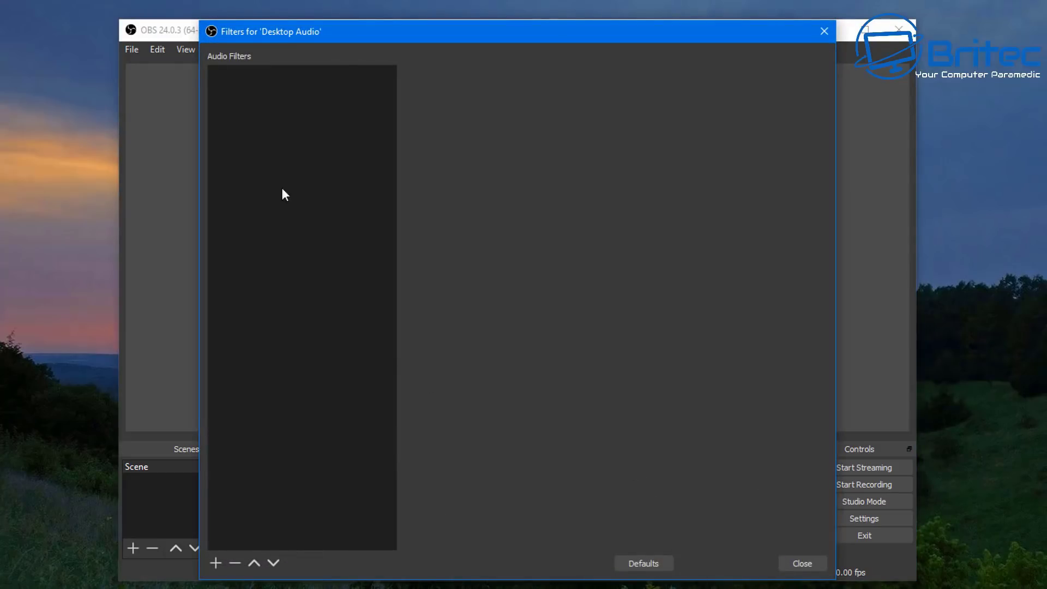
{"action": "left_click", "coordinate": [214, 562]}
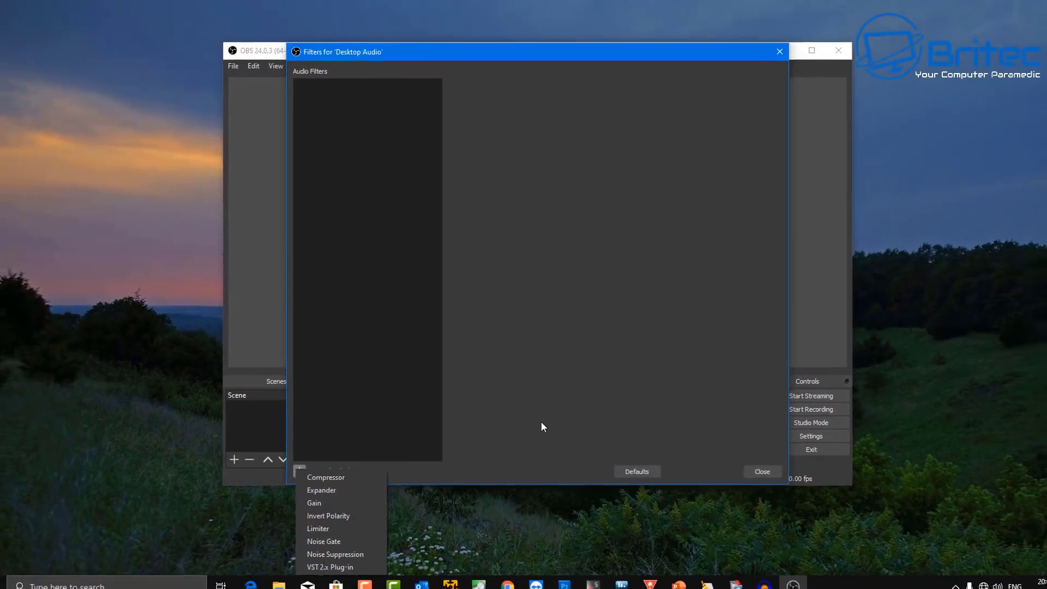
{"action": "left_click", "coordinate": [544, 426]}
{"action": "left_click", "coordinate": [763, 472]}
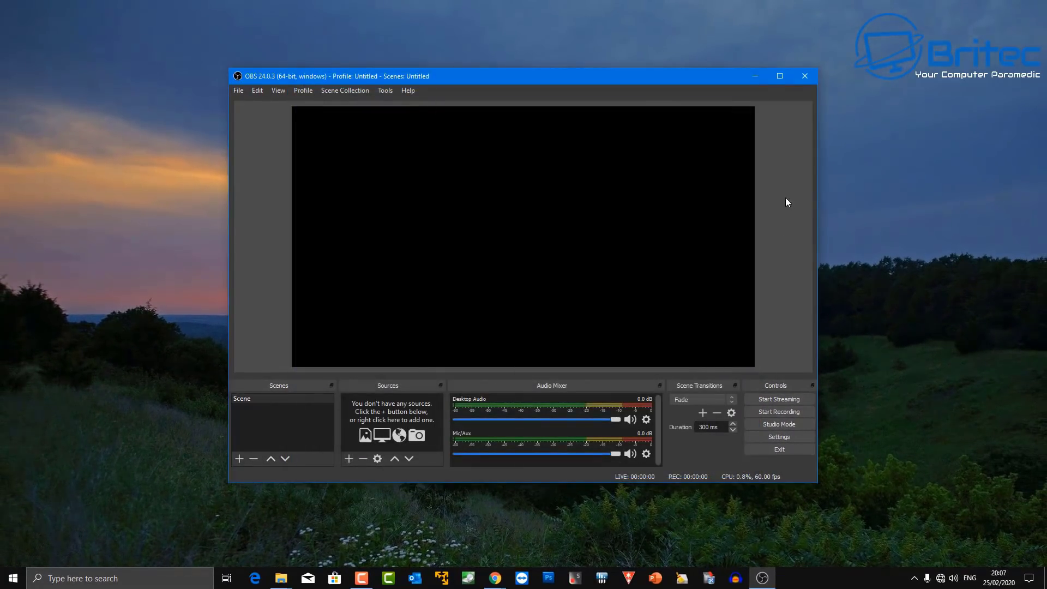
{"action": "left_click", "coordinate": [806, 75]}
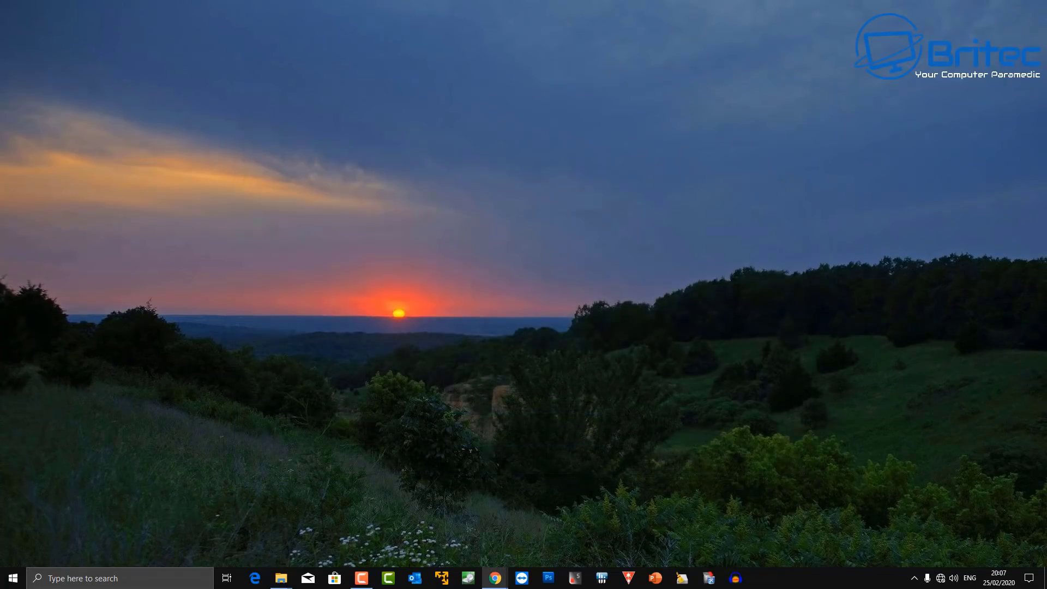
{"action": "key", "text": "F10"}
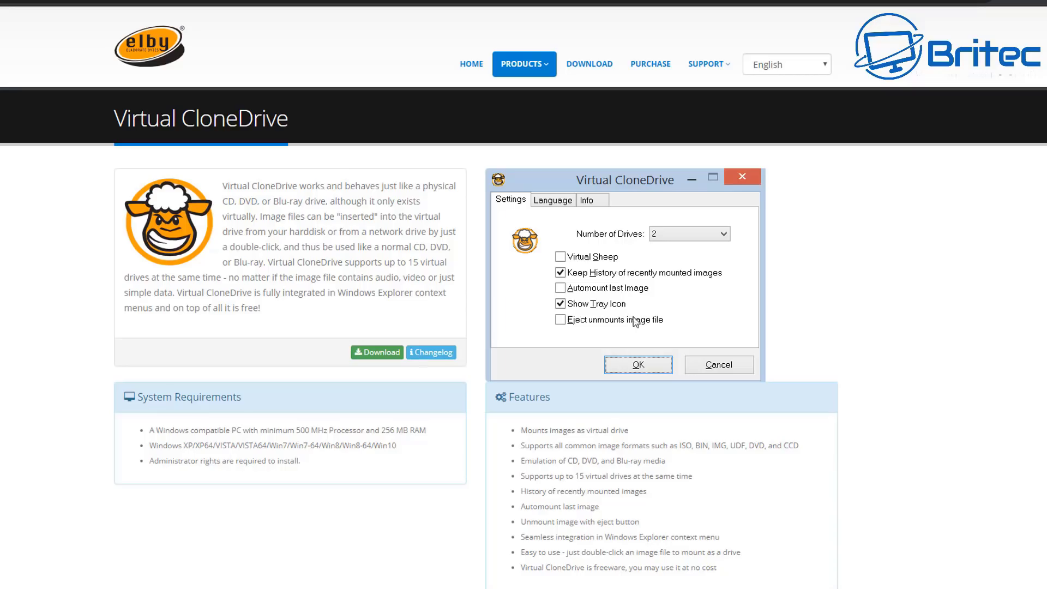
Go from the Virtual CloneDrive product page to Elby's download page and download the Virtual CloneDrive freeware
{"action": "left_click", "coordinate": [584, 71]}
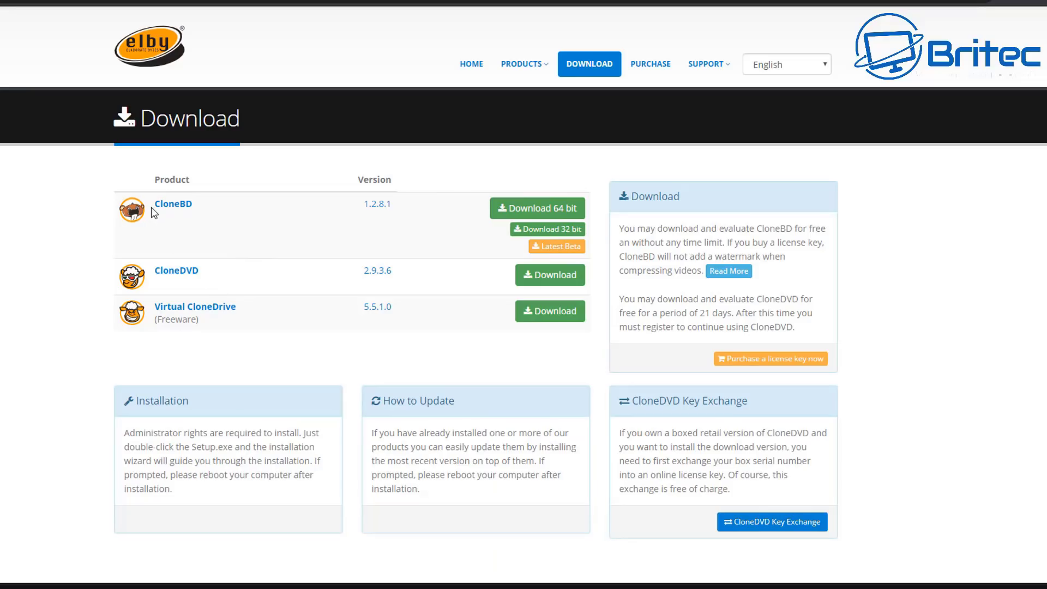
{"action": "left_click", "coordinate": [551, 322]}
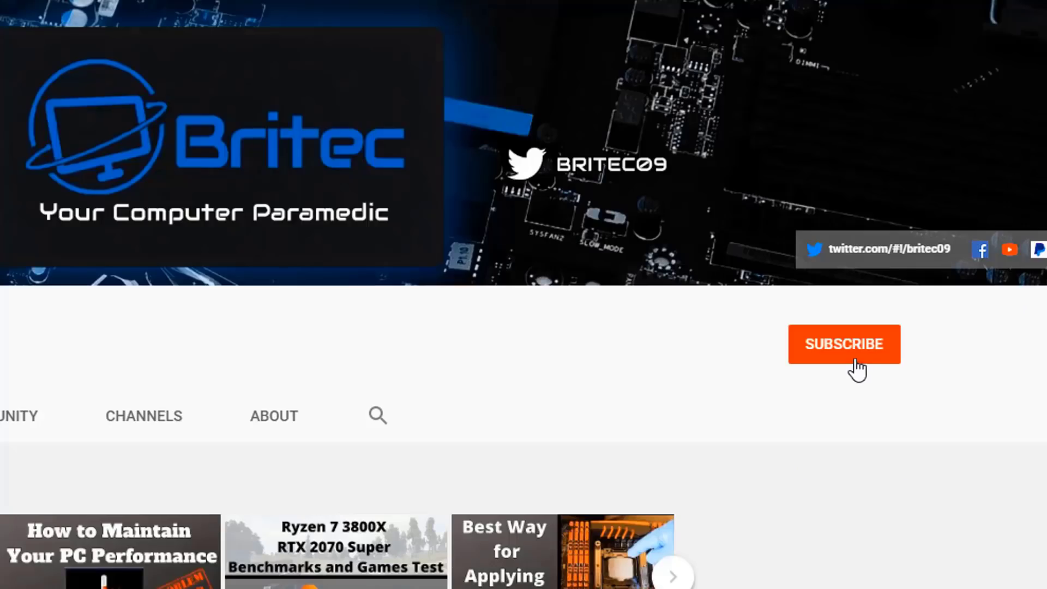
Subscribe to the Britec channel on YouTube and set its notifications to All
{"action": "left_click", "coordinate": [856, 369]}
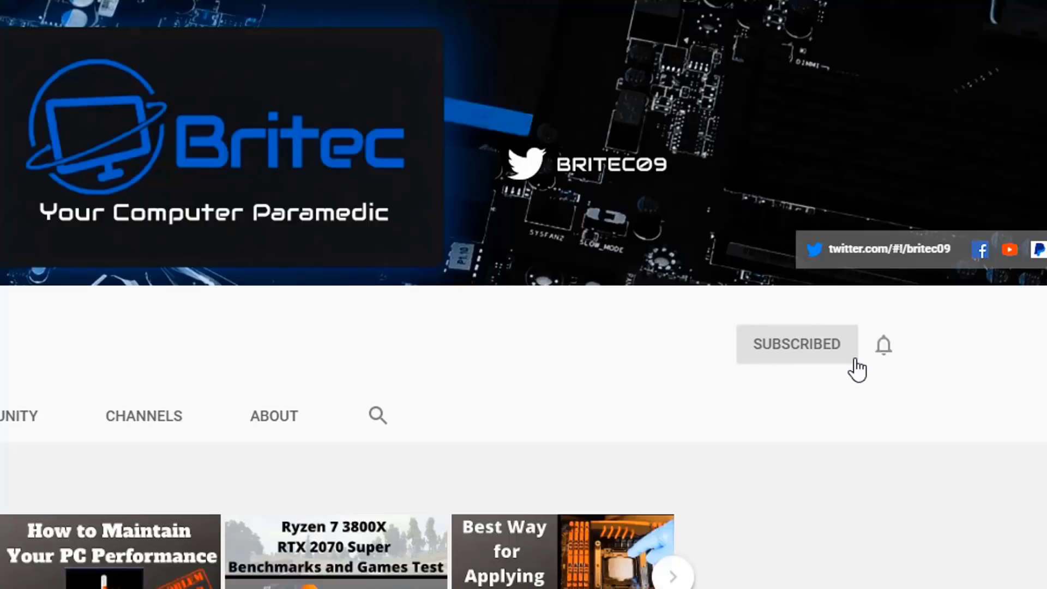
{"action": "left_click", "coordinate": [885, 347]}
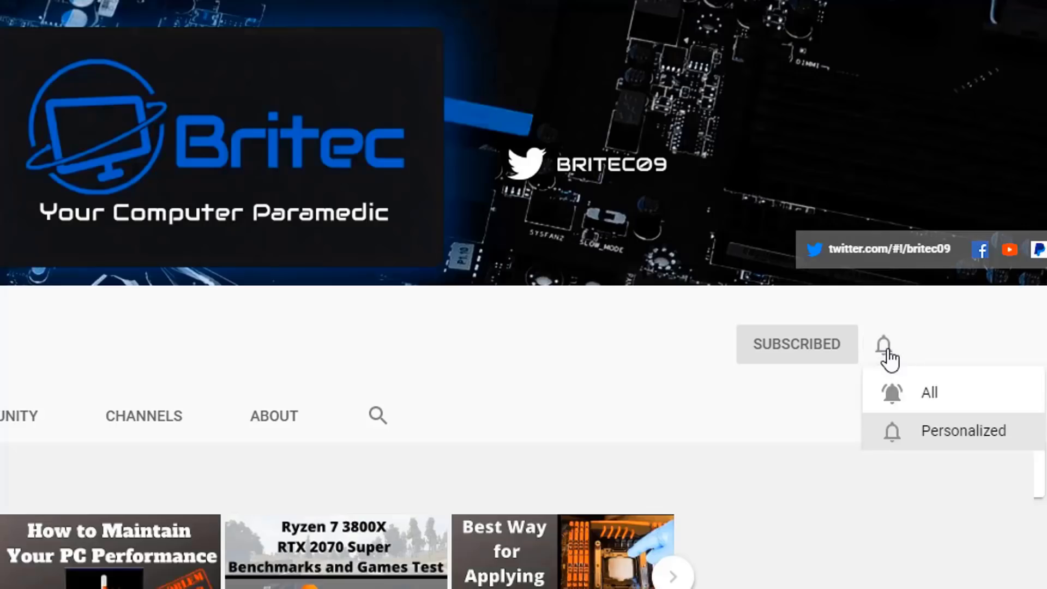
{"action": "left_click", "coordinate": [910, 398]}
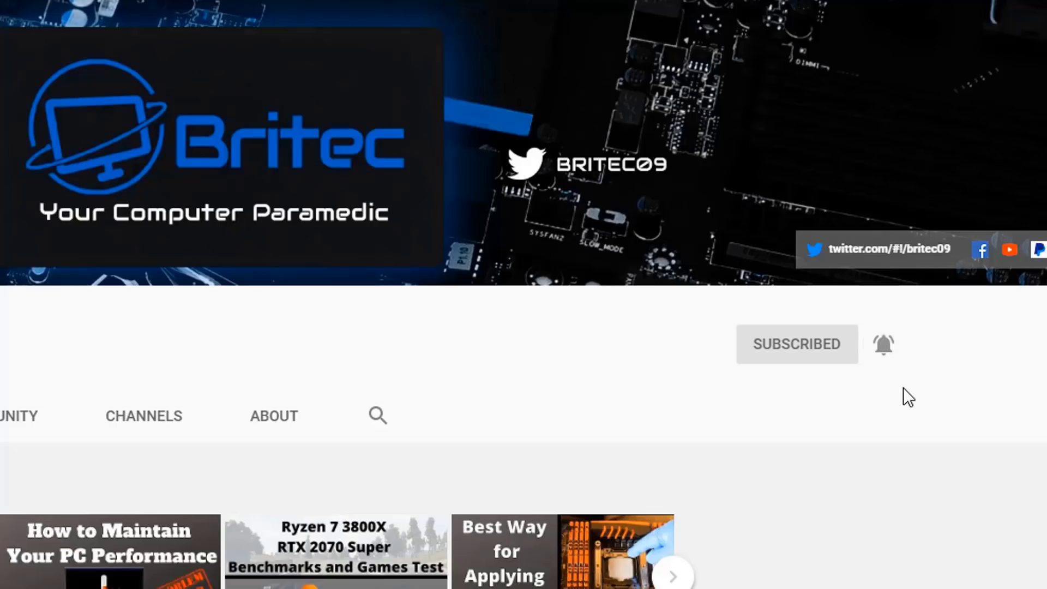